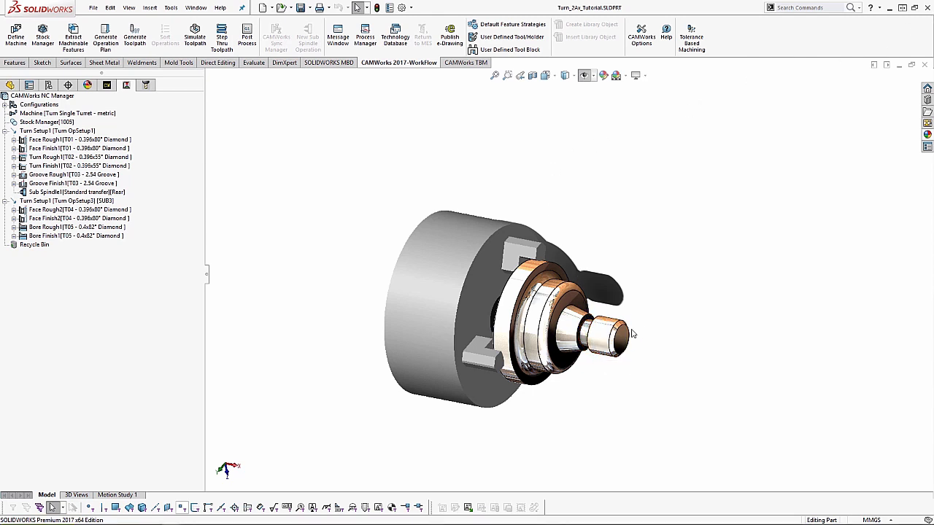
# - Start a toolpath simulation of the turned part and play it at a reduced speed
pyautogui.scroll(5, 614, 339)
pyautogui.scroll(-2, 635, 309)
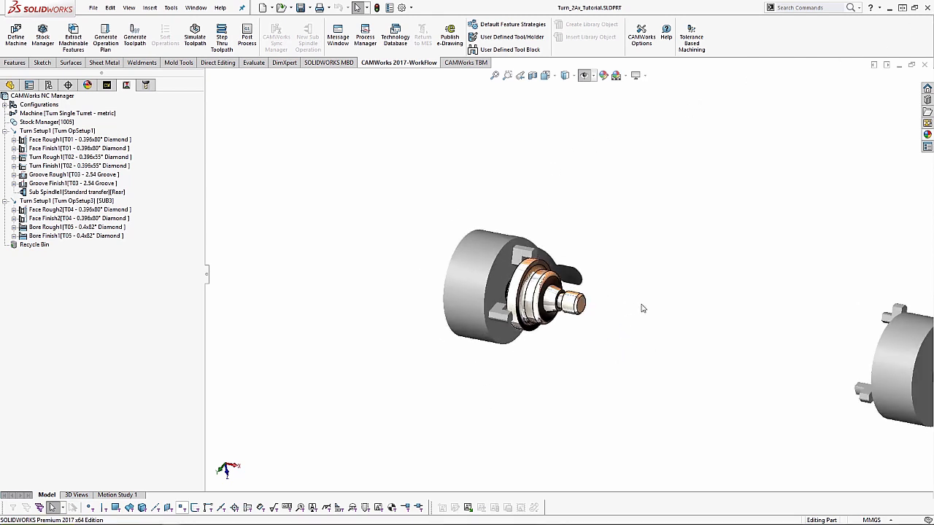
pyautogui.click(194, 37)
pyautogui.scroll(1, 546, 280)
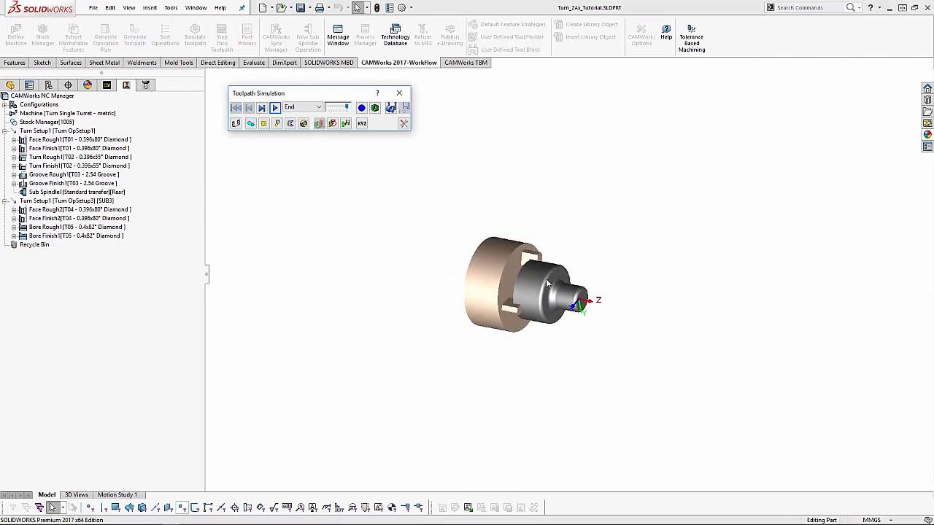
pyautogui.scroll(-2, 546, 280)
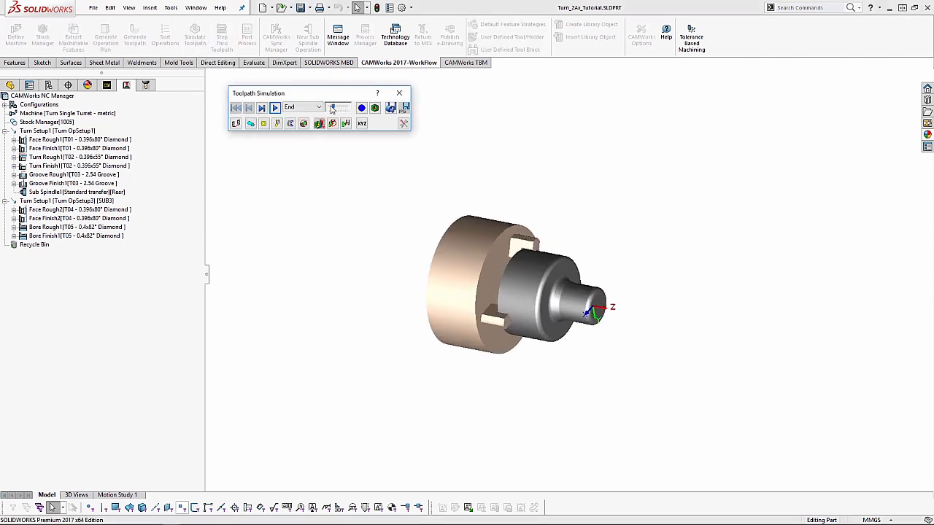
pyautogui.click(275, 108)
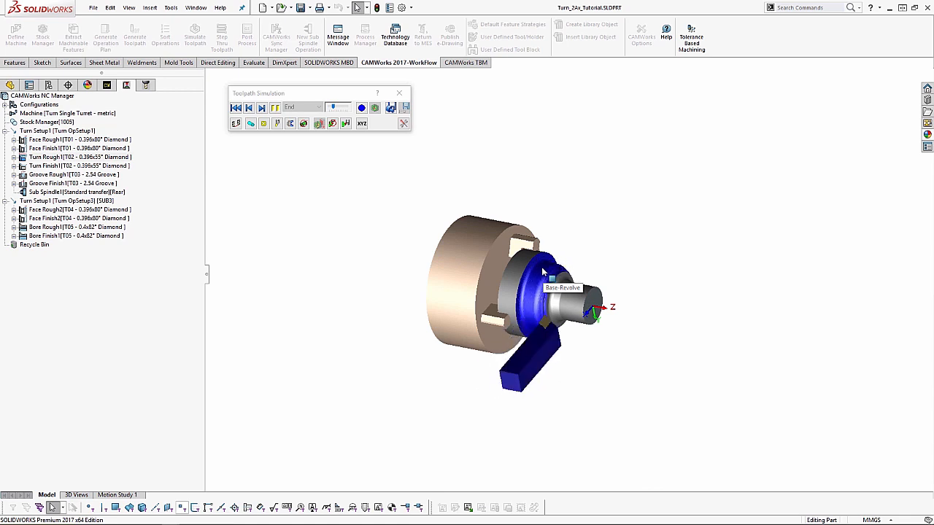
# - Raise the toolpath simulation to maximum speed, run it to the end and examine the machined bore in the sub spindle
pyautogui.scroll(2, 684, 301)
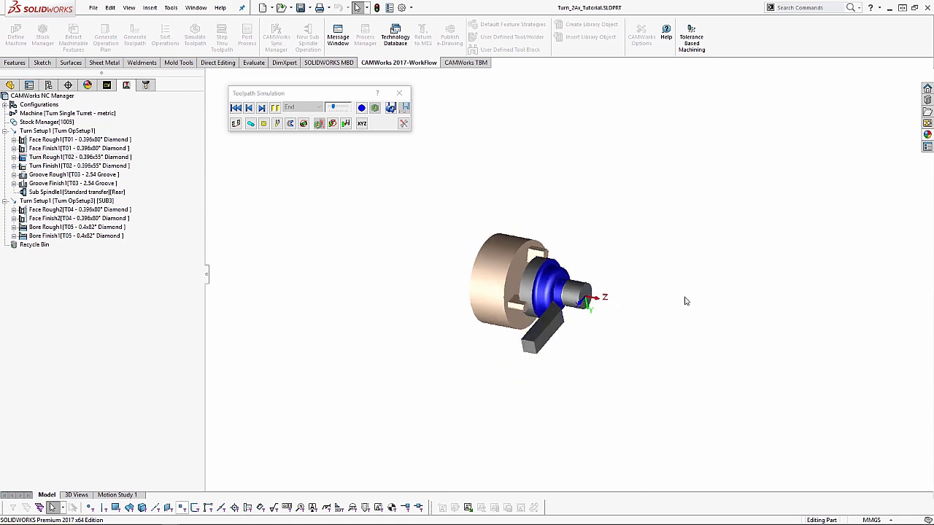
pyautogui.scroll(1, 694, 300)
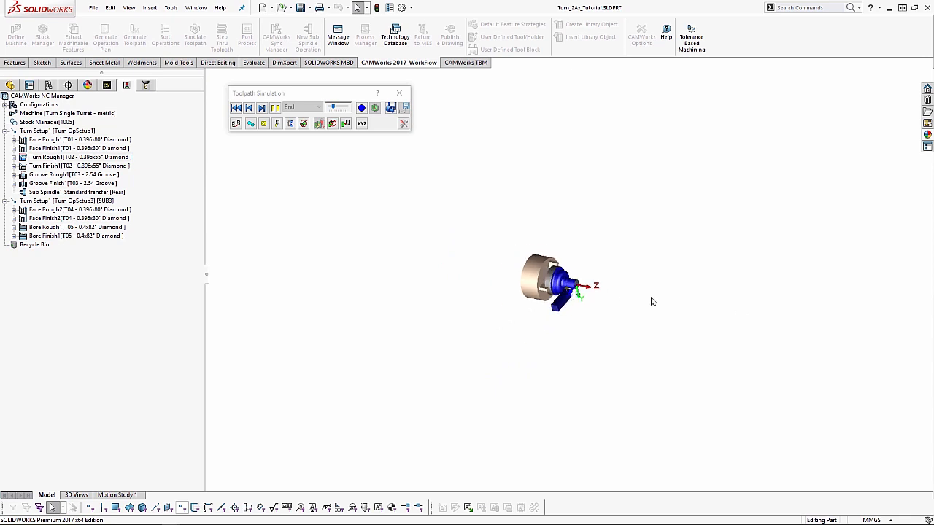
pyautogui.scroll(-3, 596, 283)
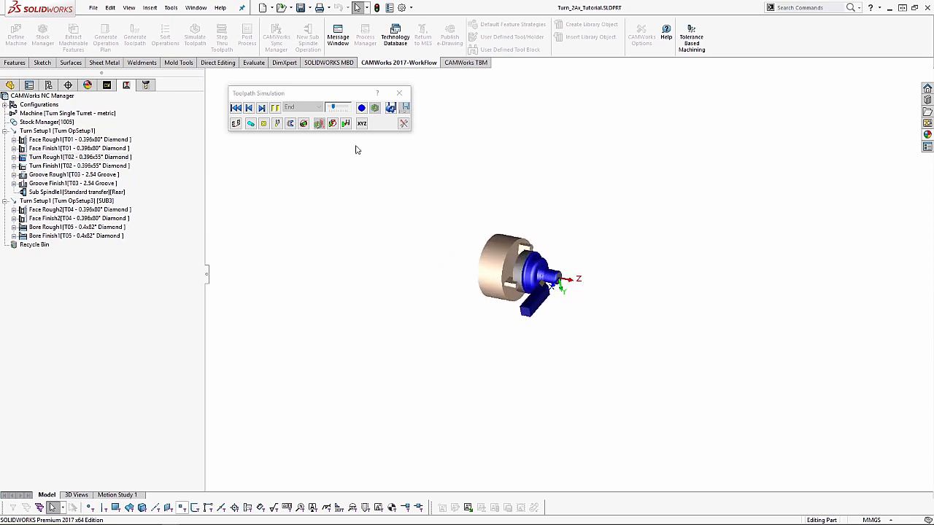
pyautogui.click(347, 109)
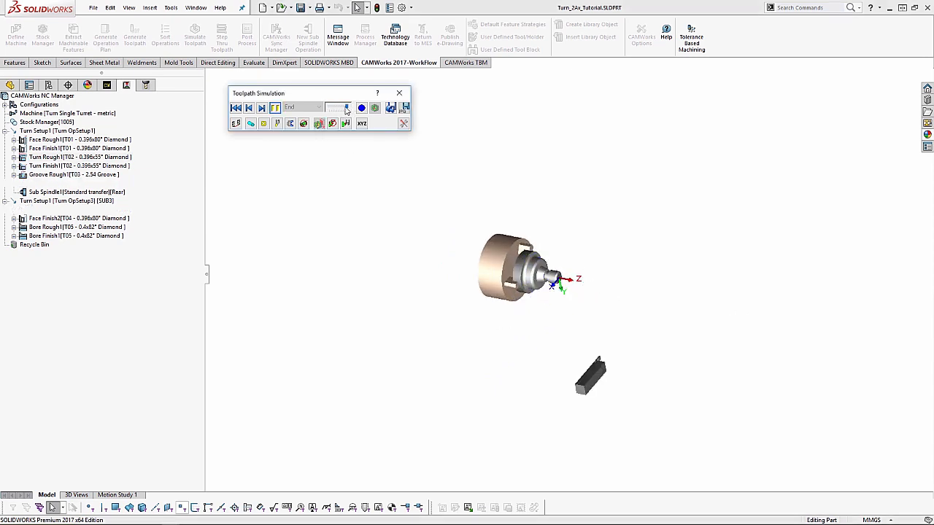
pyautogui.moveTo(552, 276); pyautogui.dragTo(598, 331, button='middle')
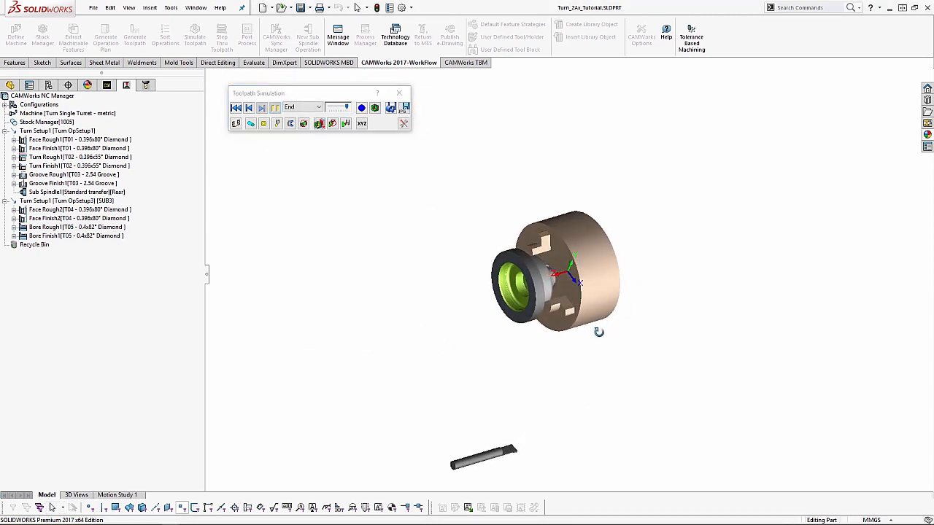
pyautogui.scroll(-3, 530, 257)
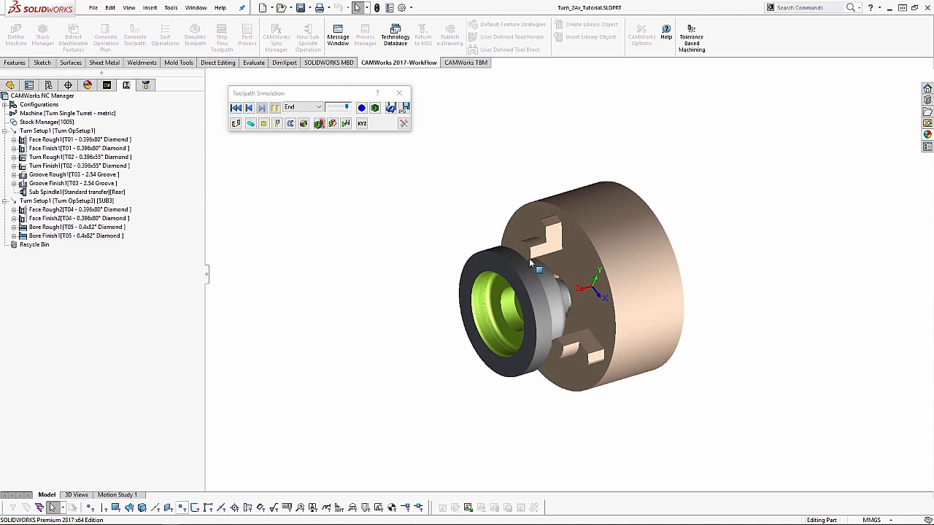
# - Compare the simulated stock with the design part, inspect the bore's groove and close the toolpath simulation
pyautogui.click(375, 108)
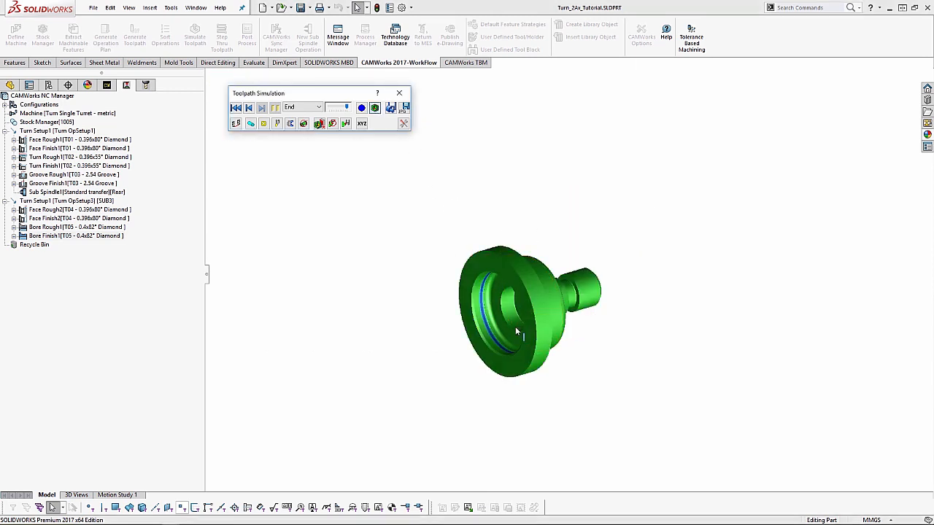
pyautogui.scroll(-3, 503, 317)
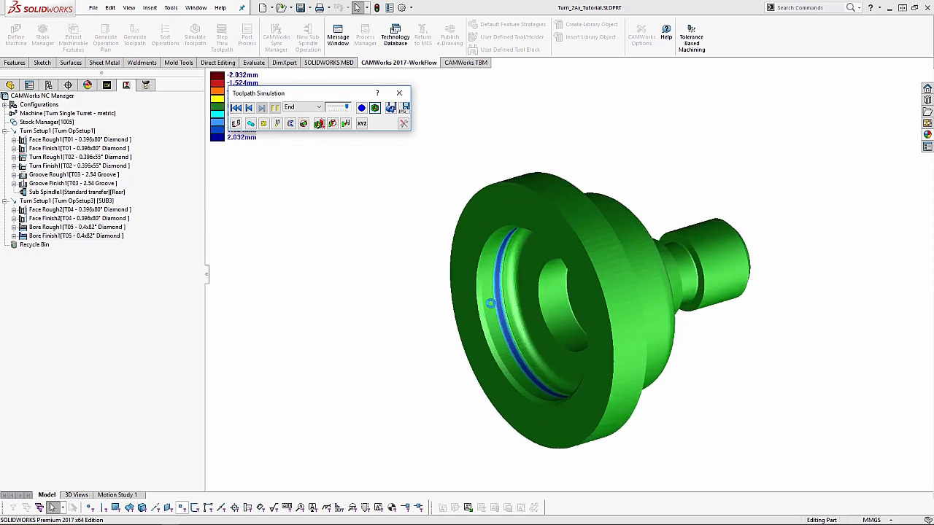
pyautogui.click(400, 94)
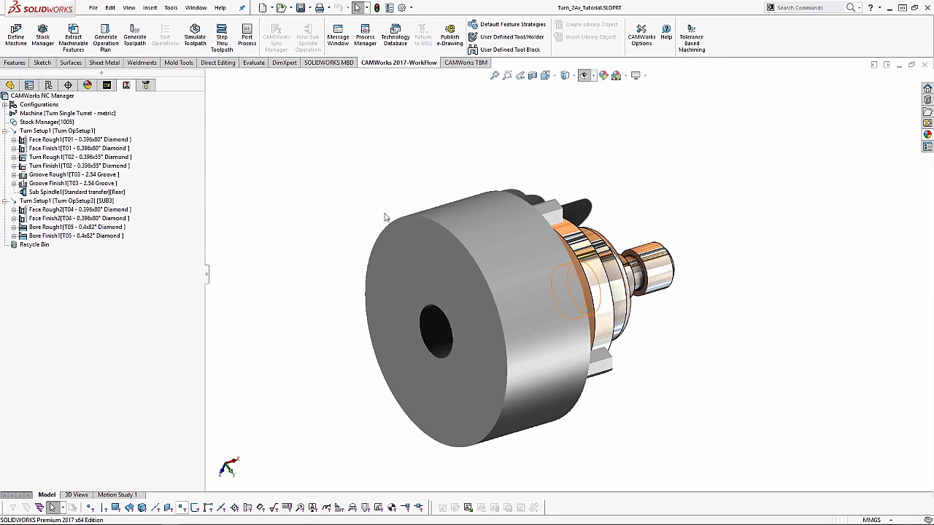
# - Start post-processing and save the NC output as Turn_2Ax_Tutorial.txt in the Programs folder
pyautogui.click(254, 37)
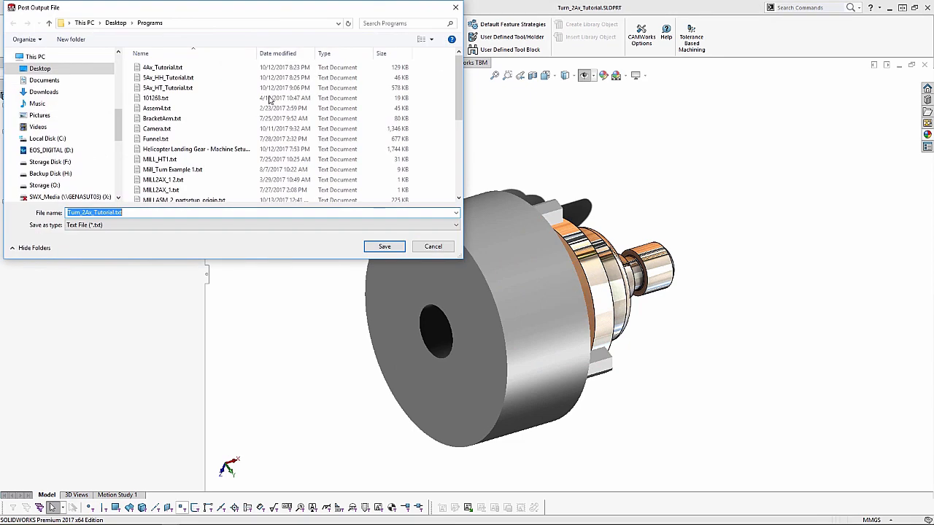
pyautogui.click(385, 247)
pyautogui.click(490, 269)
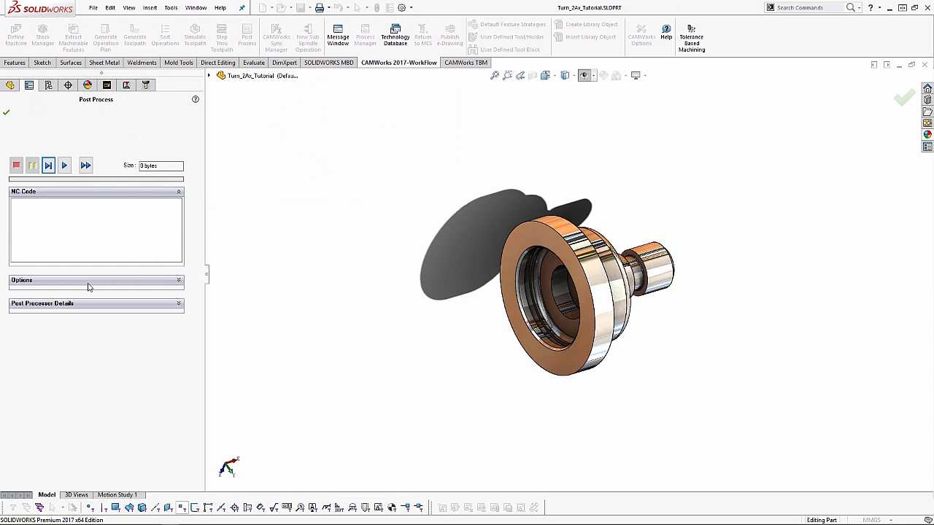
# - Post-process all operations with Run machine simulation enabled, using the file's definitions for the conflicts on tools 1, 2 and 3
pyautogui.click(85, 281)
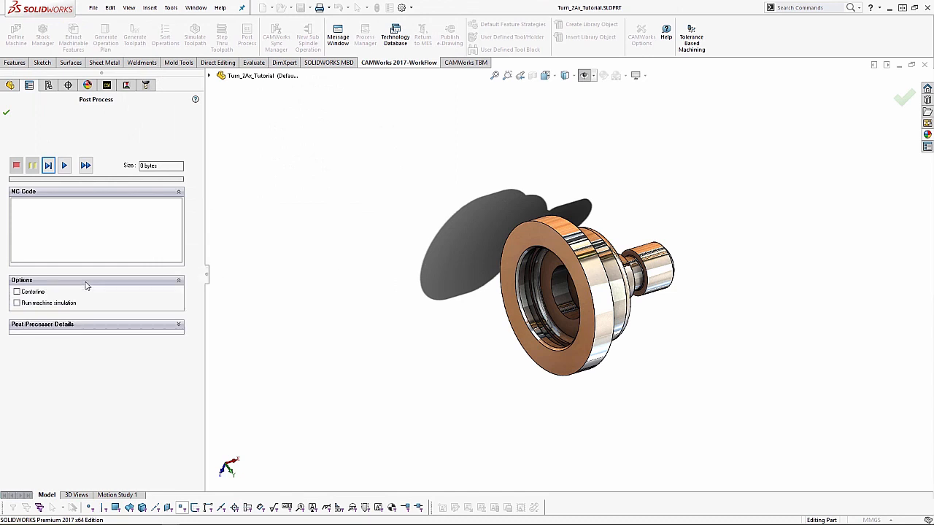
pyautogui.click(21, 303)
pyautogui.click(85, 166)
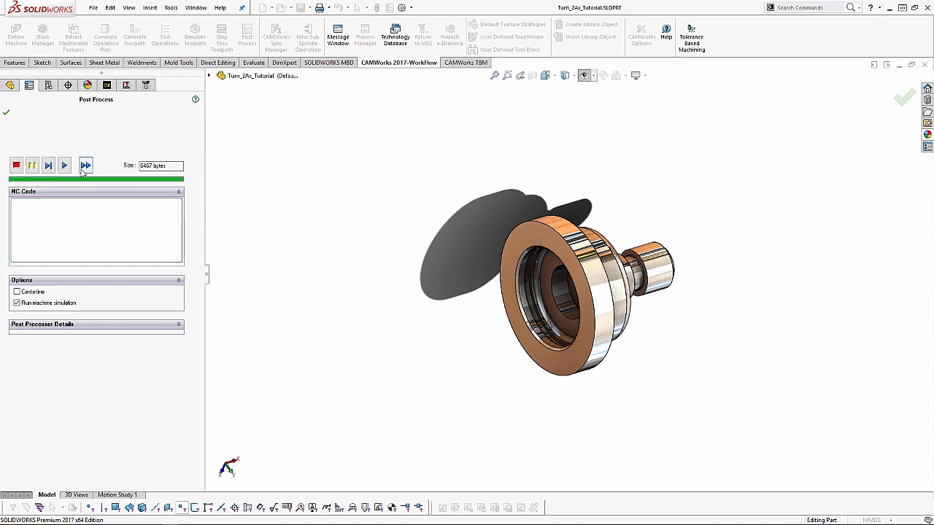
pyautogui.click(6, 114)
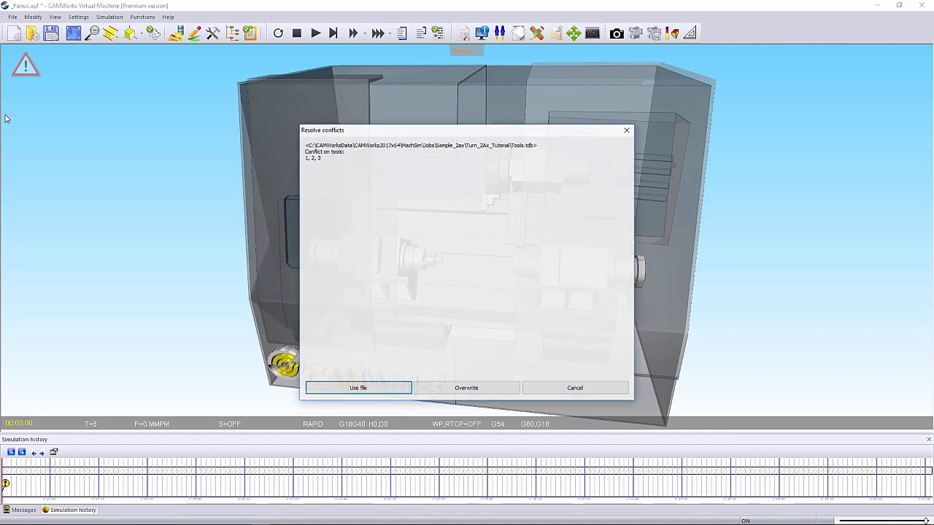
pyautogui.click(351, 389)
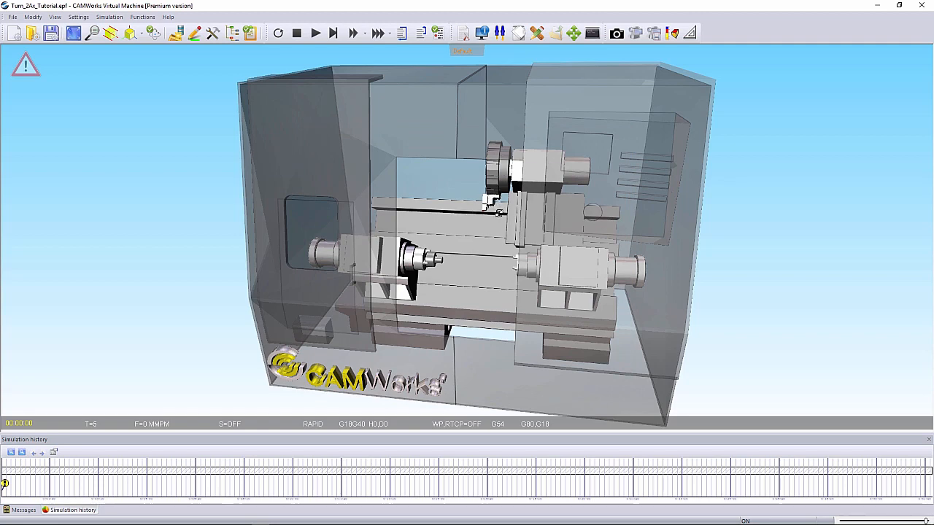
# - Show the NC program window alongside the machine model and look over the code, the clamped stock and both spindles
pyautogui.scroll(5, 435, 259)
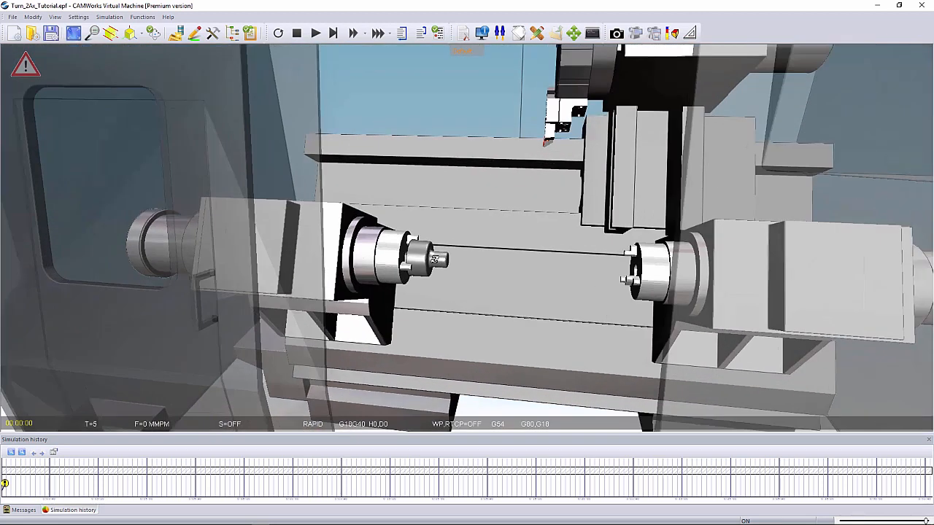
pyautogui.scroll(3, 434, 258)
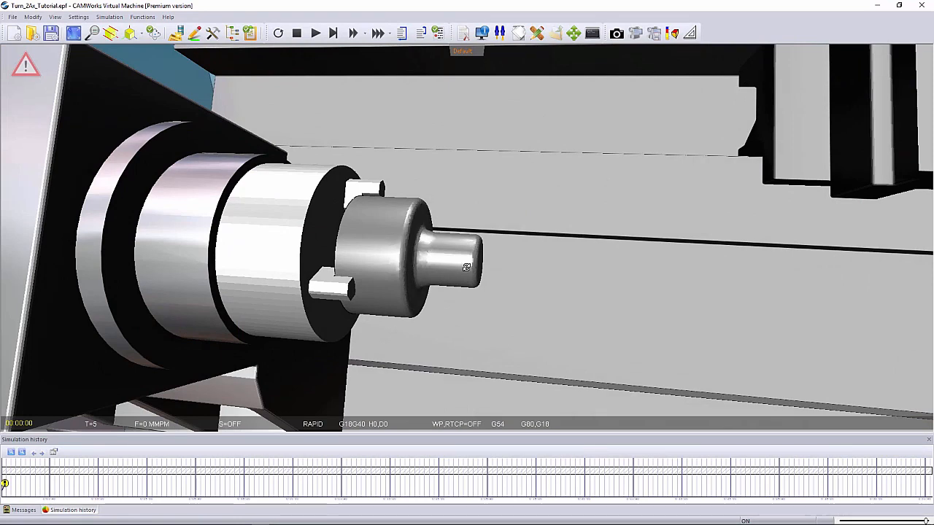
pyautogui.scroll(-5, 466, 267)
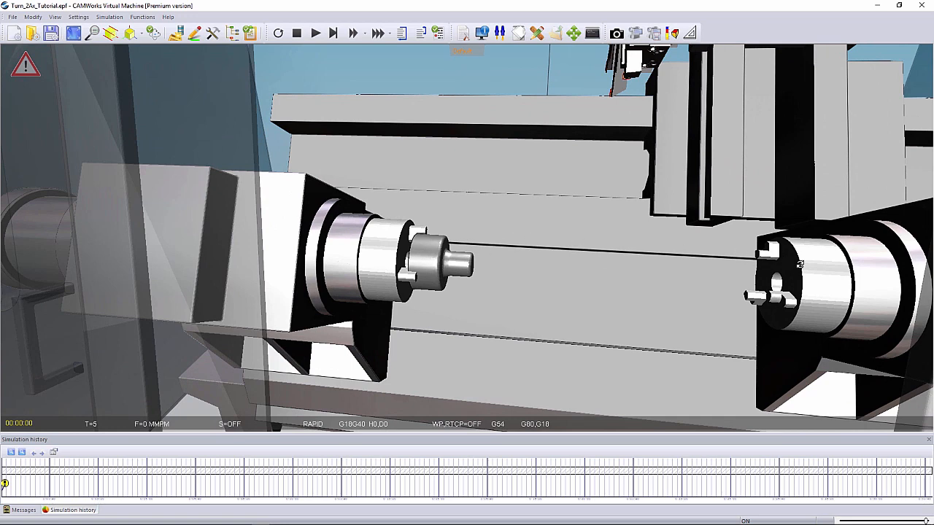
pyautogui.scroll(-2, 784, 266)
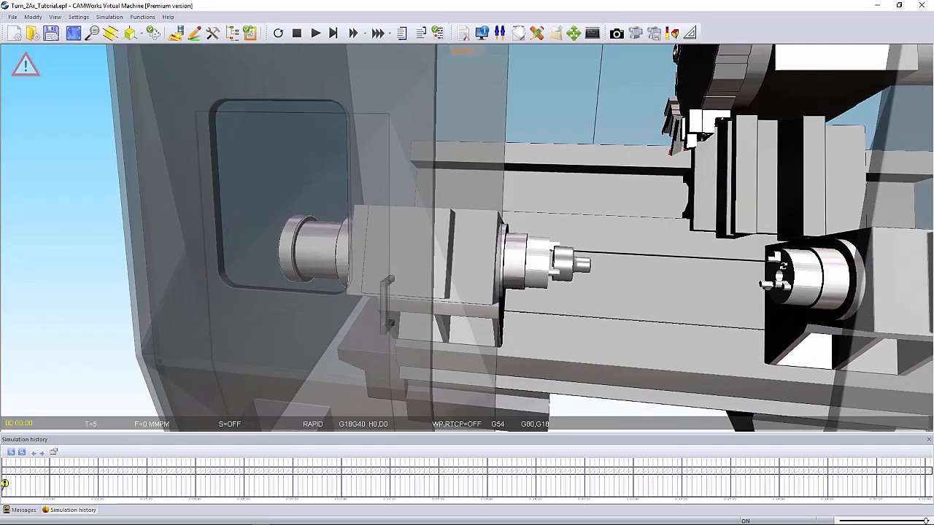
pyautogui.click(464, 33)
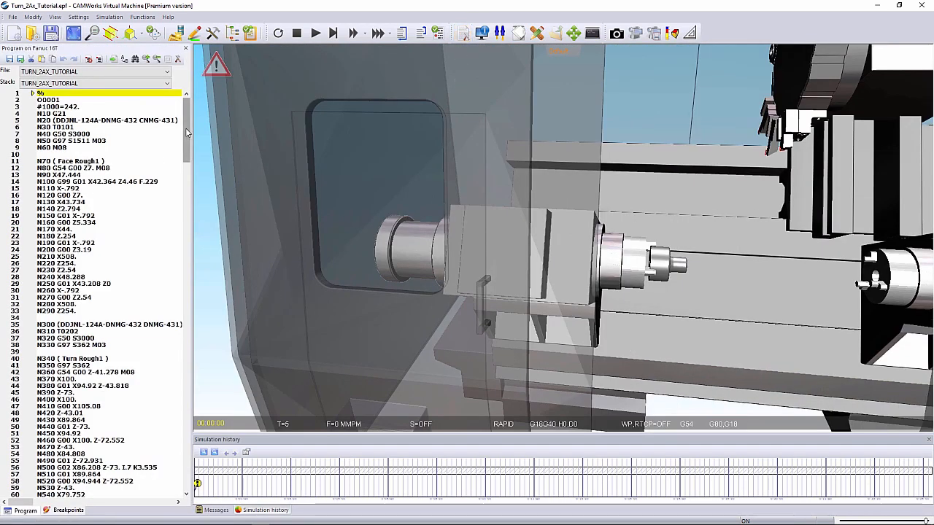
pyautogui.moveTo(186, 132)
pyautogui.mouseDown()
pyautogui.moveTo(175, 191)
pyautogui.moveTo(185, 231)
pyautogui.moveTo(187, 470)
pyautogui.moveTo(186, 125)
pyautogui.mouseUp()
pyautogui.scroll(-2, 834, 258)
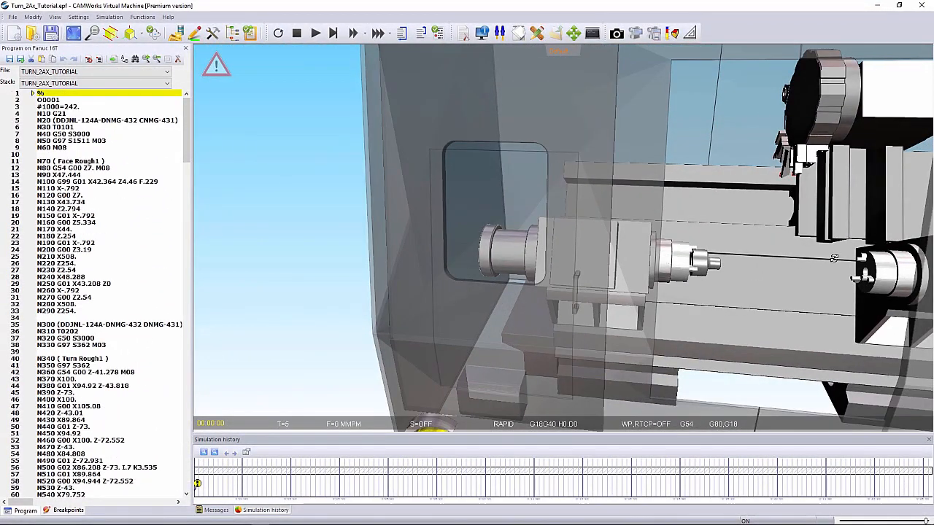
pyautogui.moveTo(834, 259); pyautogui.dragTo(641, 277, button='middle')
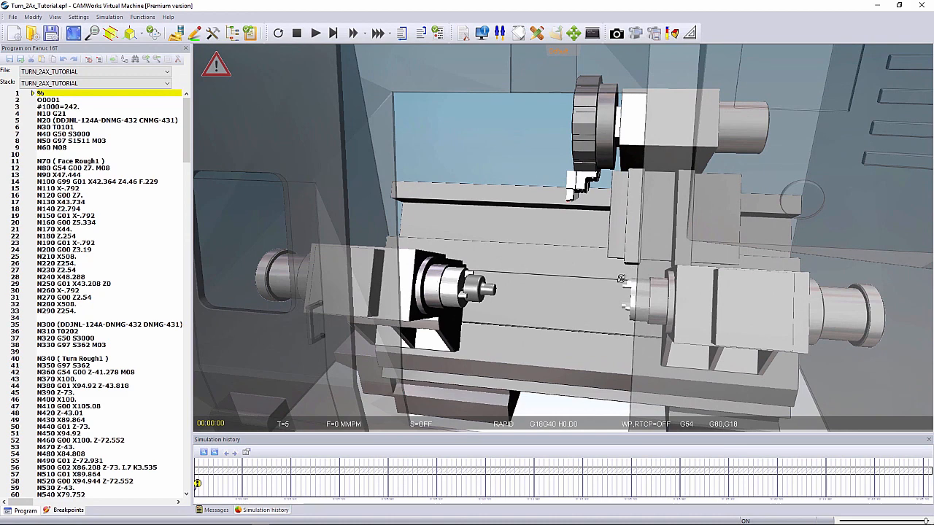
pyautogui.scroll(2, 493, 290)
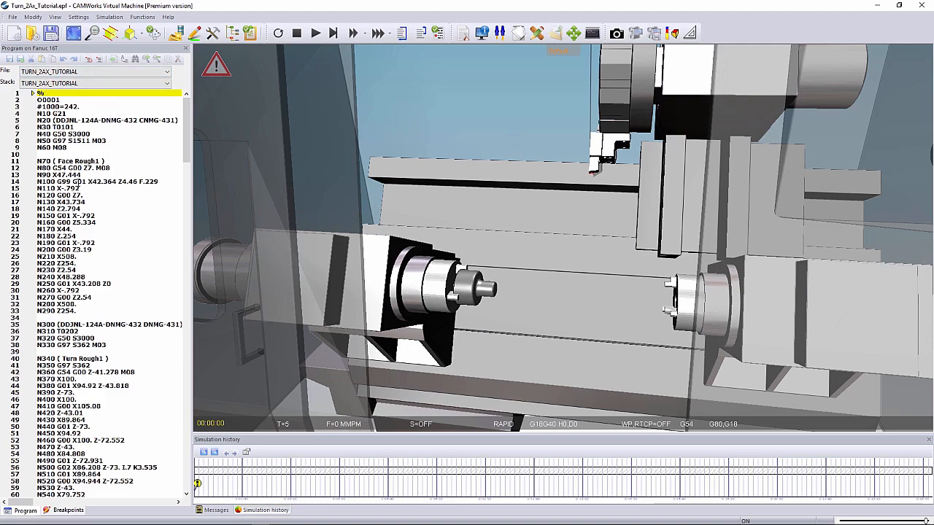
pyautogui.moveTo(186, 113); pyautogui.dragTo(185, 94)
pyautogui.scroll(-10, 603, 263)
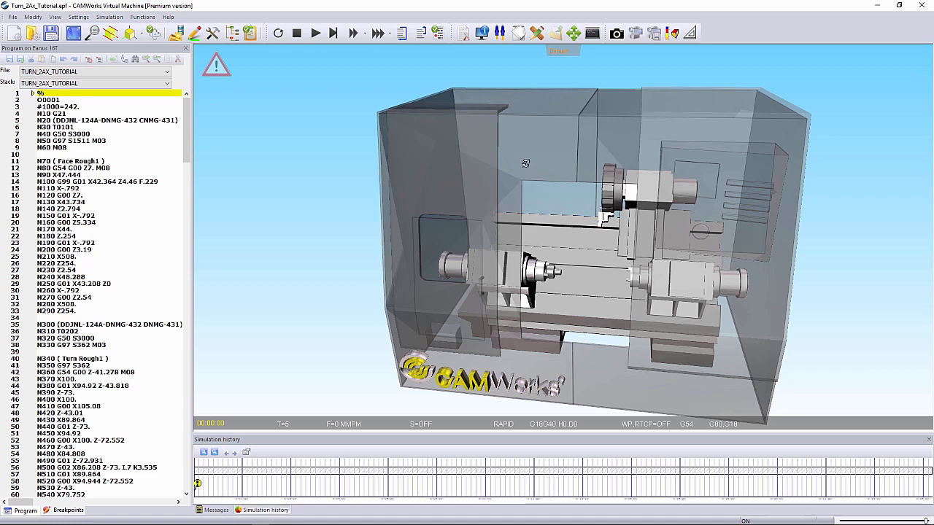
# - Cycle the display from the default view through the isolated tools-and-workpiece view to the next view showing the machine
pyautogui.click(560, 49)
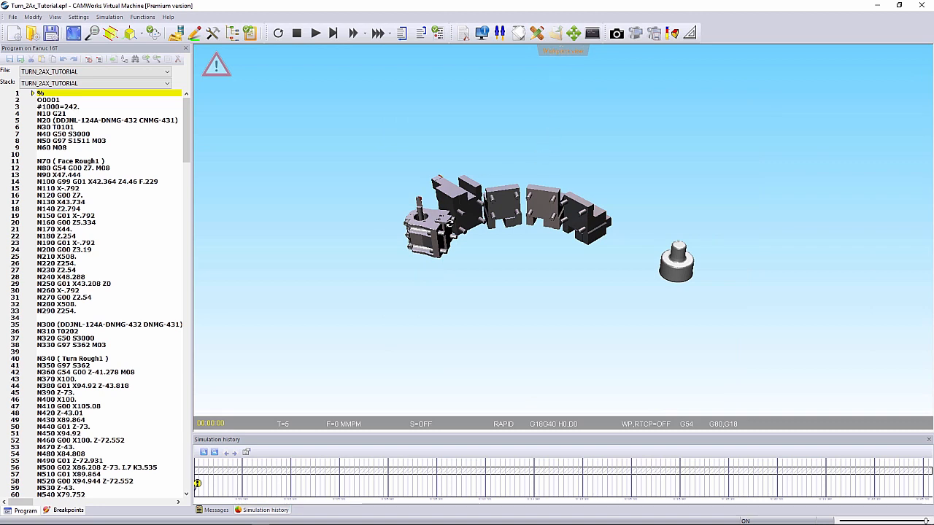
pyautogui.click(568, 52)
pyautogui.scroll(-5, 604, 164)
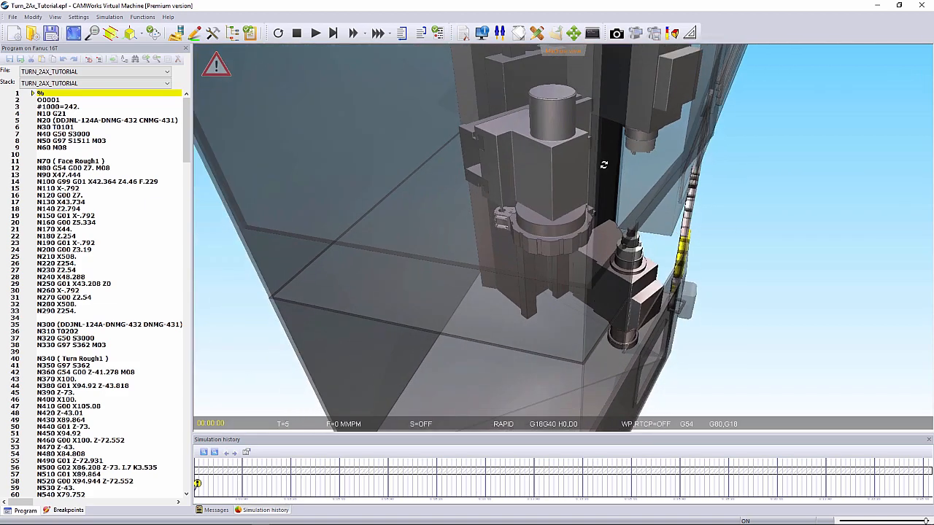
pyautogui.moveTo(592, 145); pyautogui.dragTo(596, 239)
pyautogui.scroll(5, 596, 239)
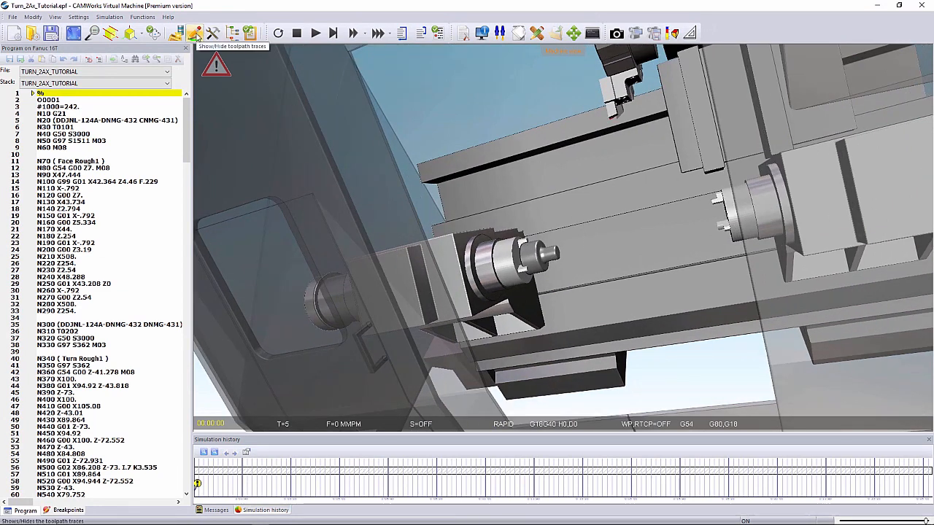
pyautogui.moveTo(533, 241); pyautogui.dragTo(574, 251)
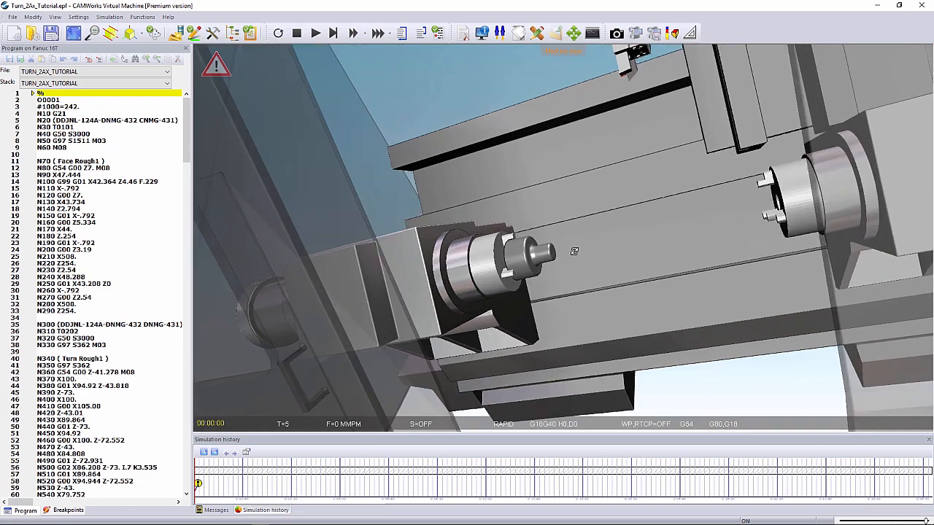
# - Simulate the NC program line by line from its start up to block N100 of Face Rough1
pyautogui.click(334, 34)
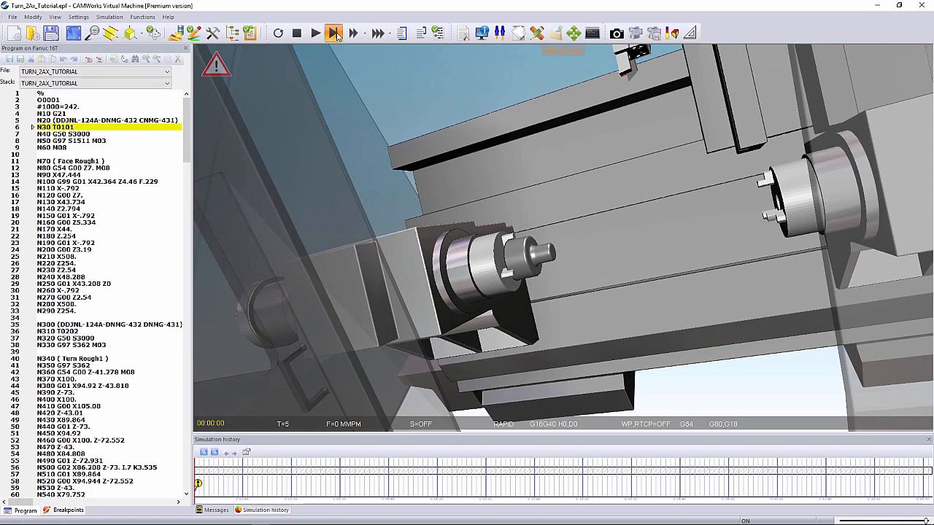
pyautogui.click(337, 37)
pyautogui.click(337, 36)
pyautogui.click(337, 36)
pyautogui.click(337, 36)
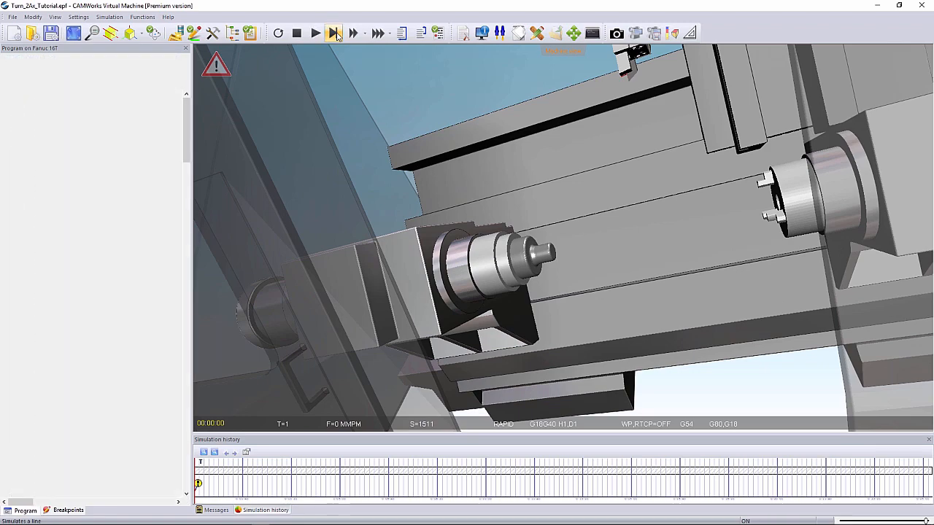
pyautogui.click(334, 33)
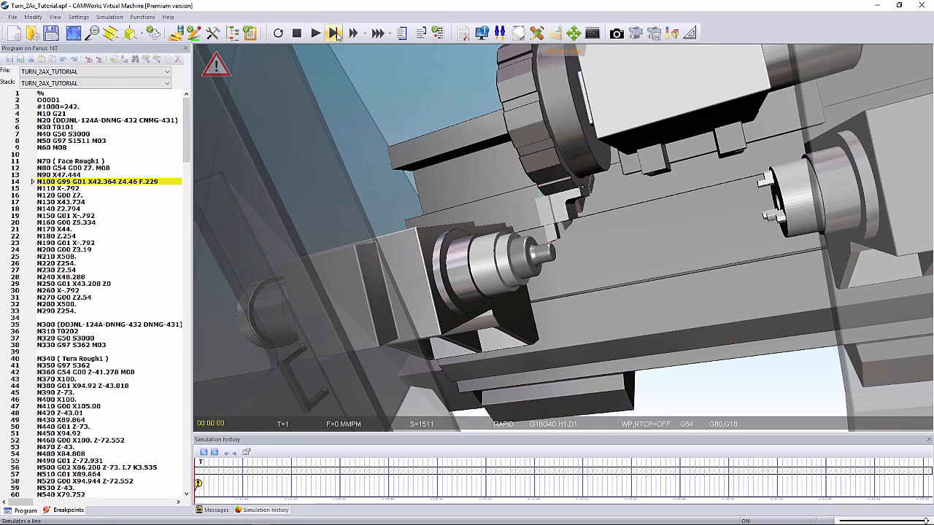
# - Simulate the Face Rough1 passes line by line from block N100 up to block N150
pyautogui.click(334, 34)
pyautogui.click(334, 34)
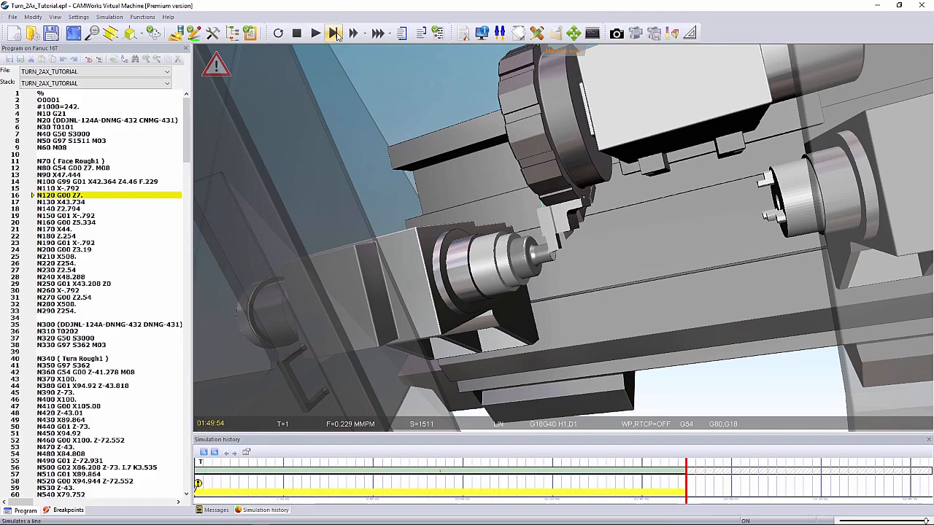
pyautogui.click(335, 33)
pyautogui.click(335, 34)
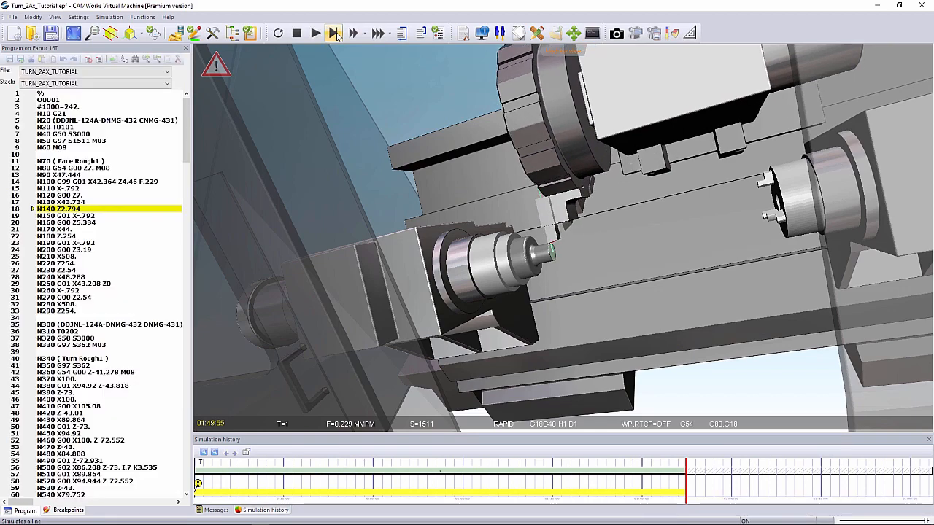
pyautogui.click(335, 34)
# - Run the simulation continuously through the next Face Rough1 passes and stop it at block N250
pyautogui.scroll(10, 556, 253)
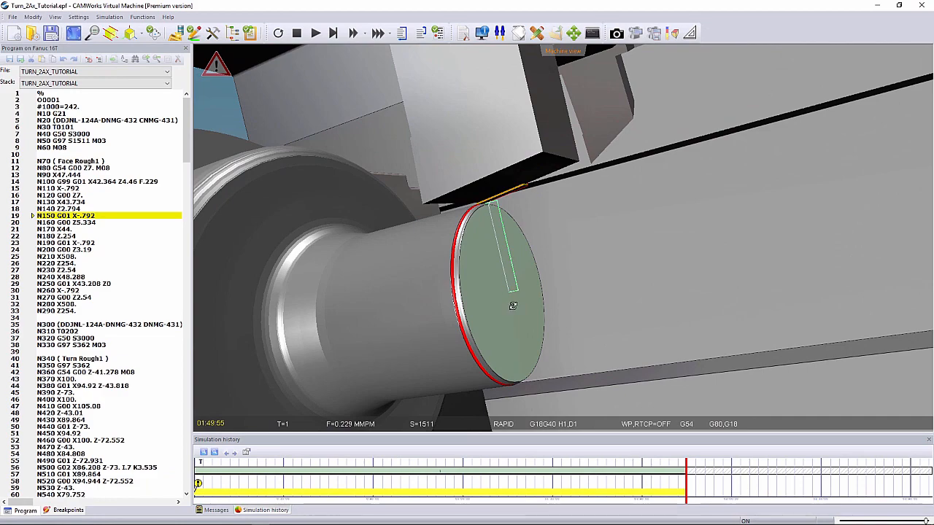
pyautogui.click(317, 38)
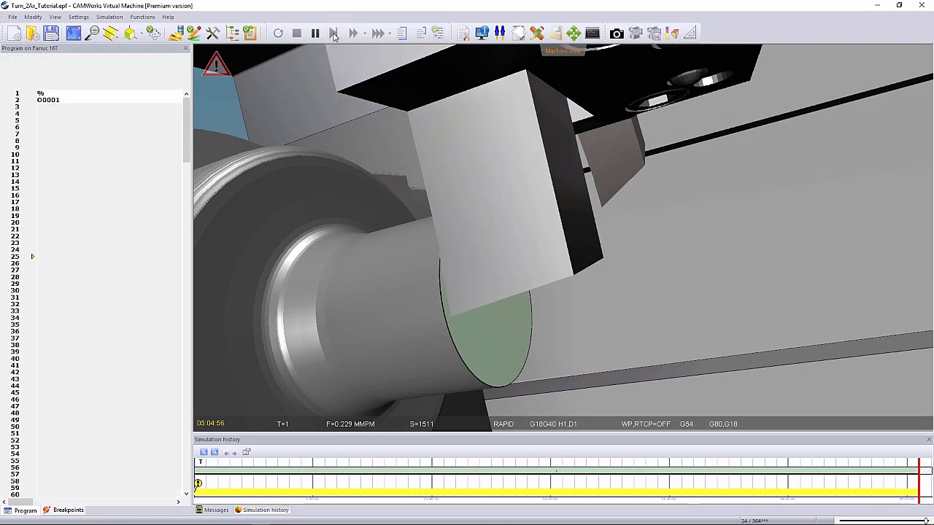
pyautogui.click(334, 37)
pyautogui.click(334, 37)
pyautogui.click(334, 36)
# - Continue the simulation through the rough turning and pause it at block N1650 of Groove Rough1
pyautogui.scroll(-3, 498, 161)
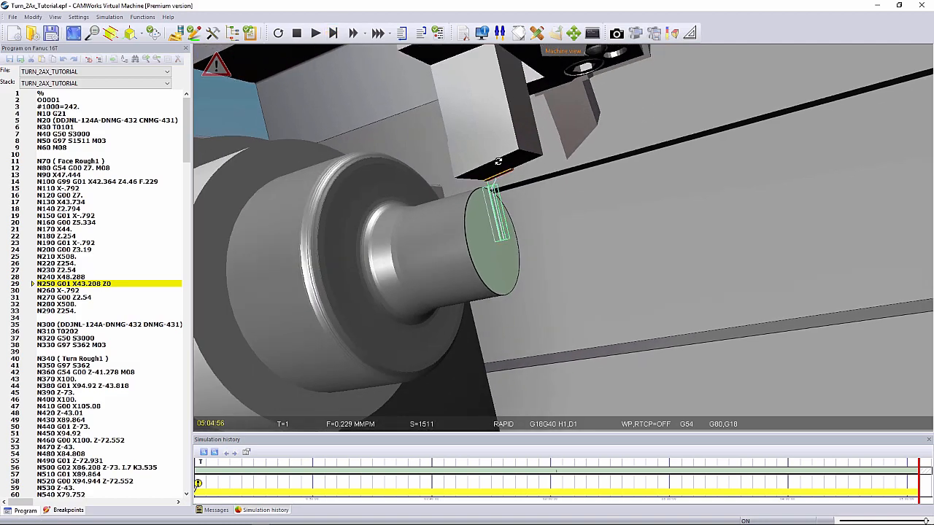
pyautogui.scroll(-5, 499, 161)
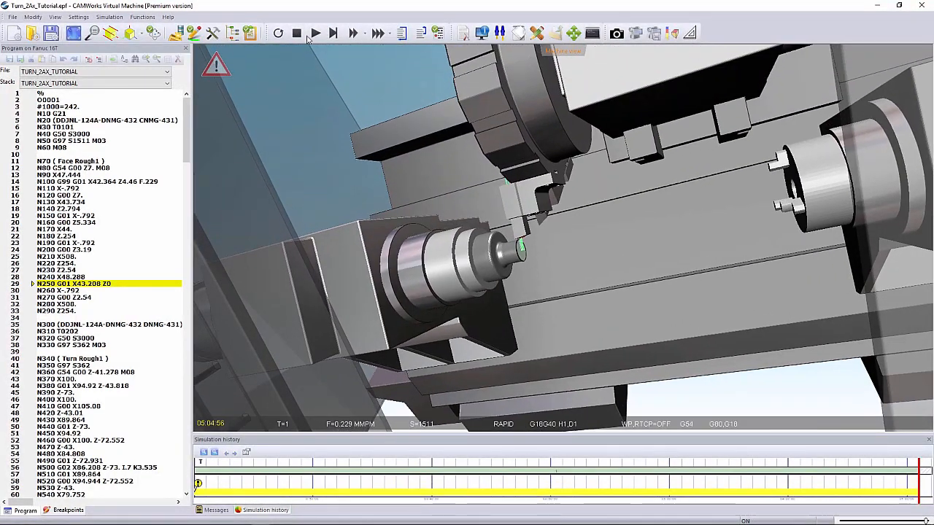
pyautogui.click(315, 34)
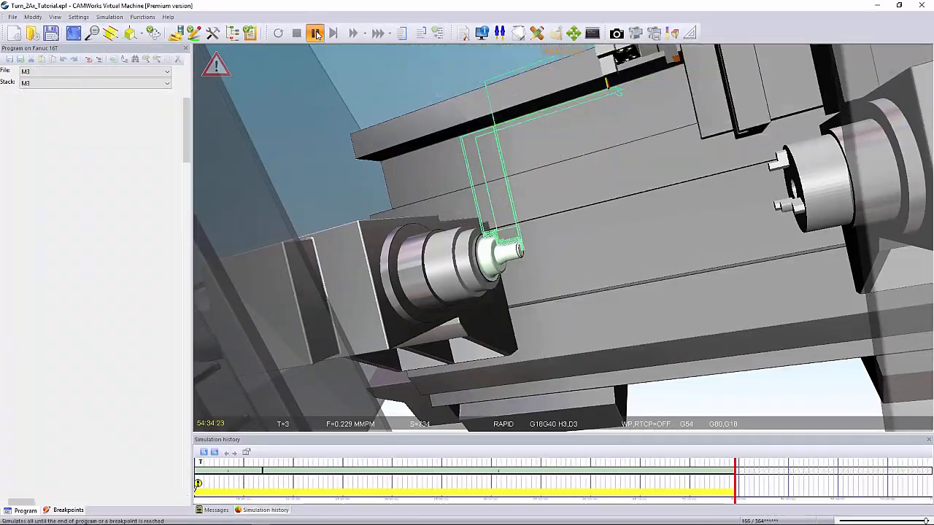
pyautogui.click(316, 34)
# - Continue the simulation through grooving and the spindle transfer, on through Bore Rough1 to the end of the program
pyautogui.scroll(-3, 639, 187)
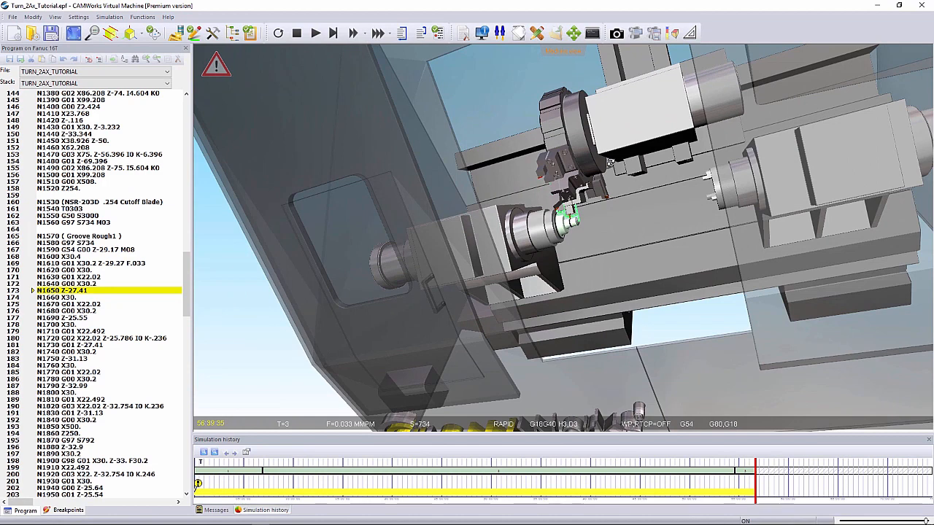
pyautogui.scroll(2, 611, 162)
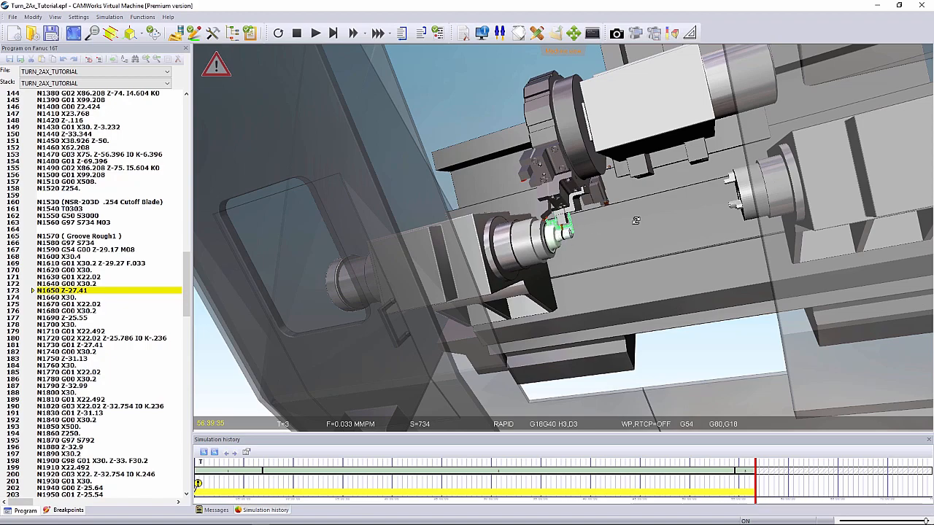
pyautogui.click(317, 35)
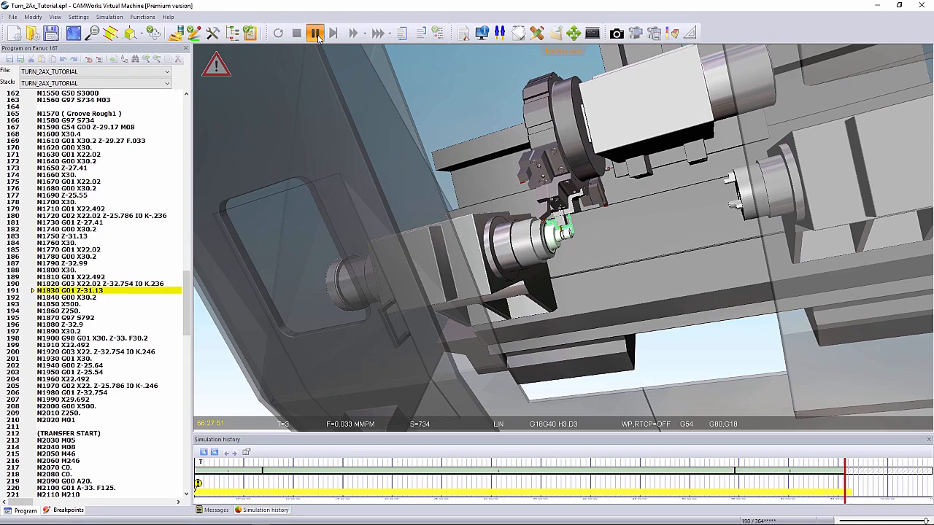
pyautogui.click(315, 34)
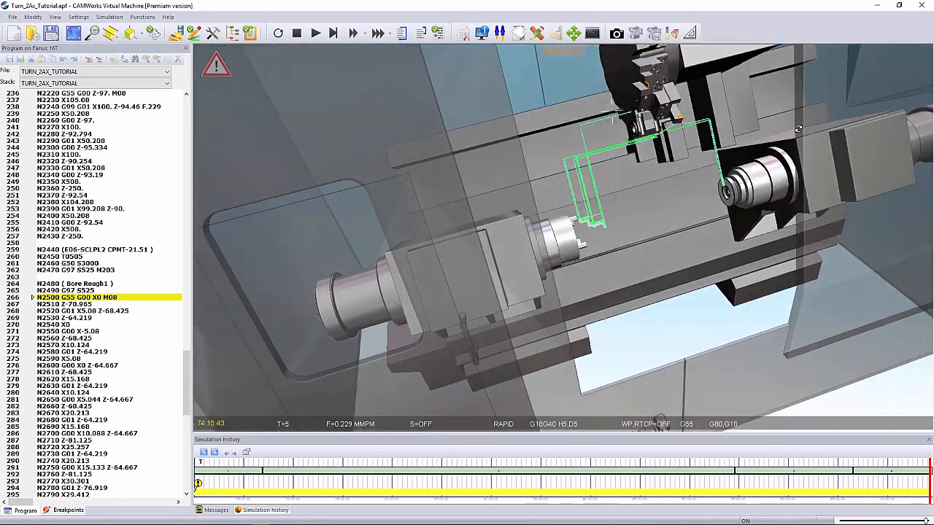
pyautogui.click(314, 34)
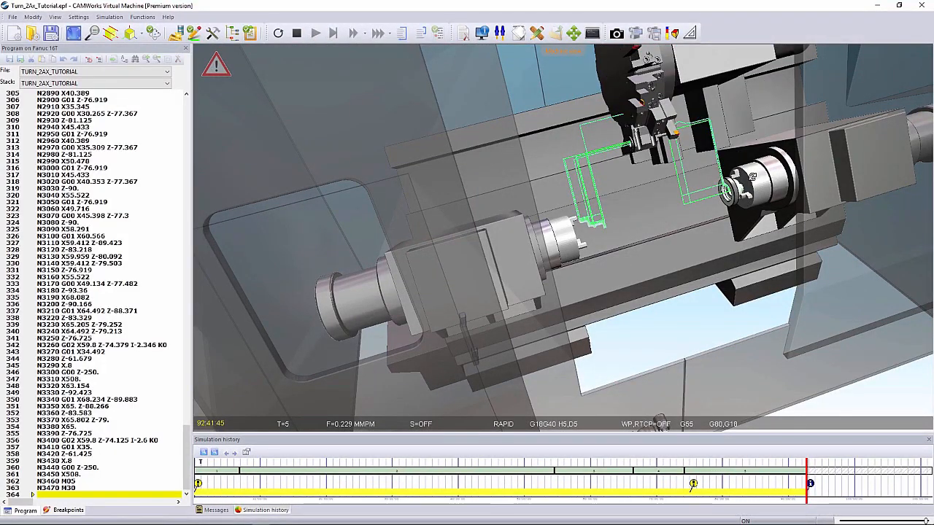
# - Compare the machined stock of Workpiece02 with the finished part, showing colored stock with the 0.5 and -0.5 mm levels
pyautogui.scroll(7, 747, 180)
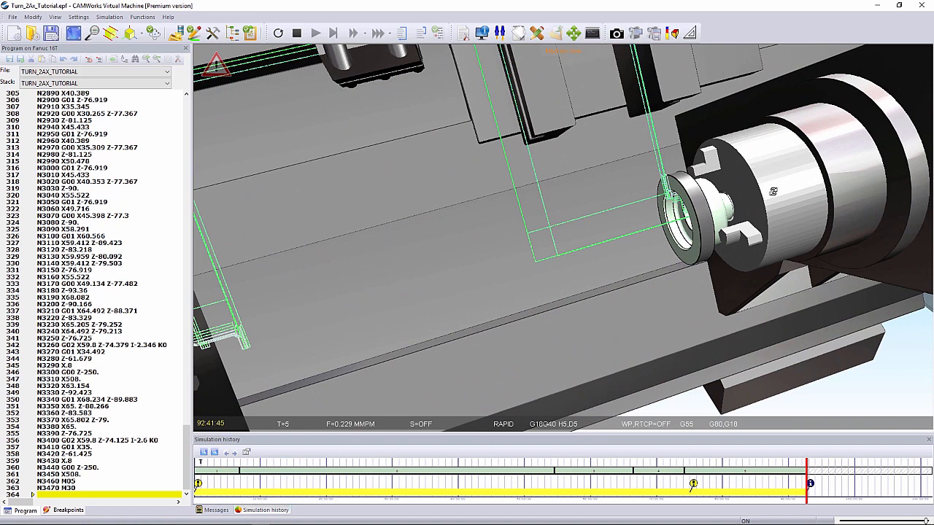
pyautogui.click(673, 34)
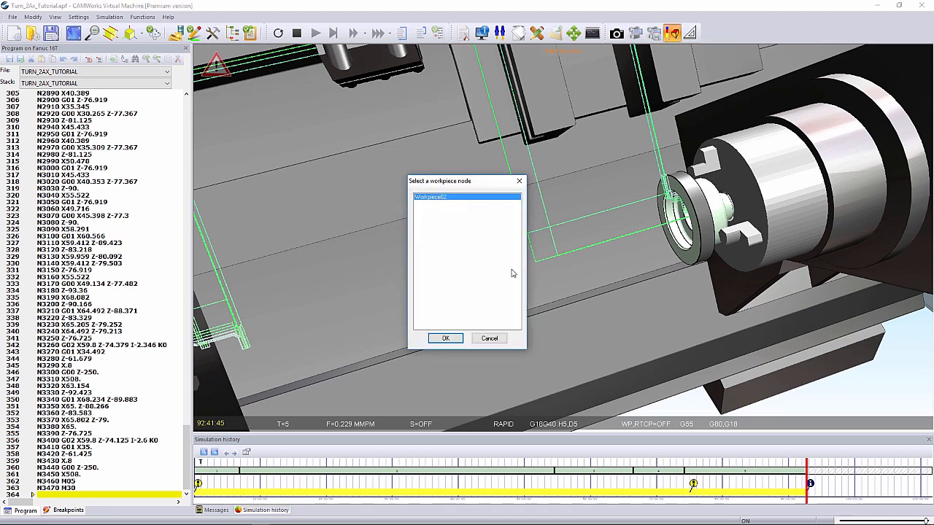
pyautogui.click(448, 339)
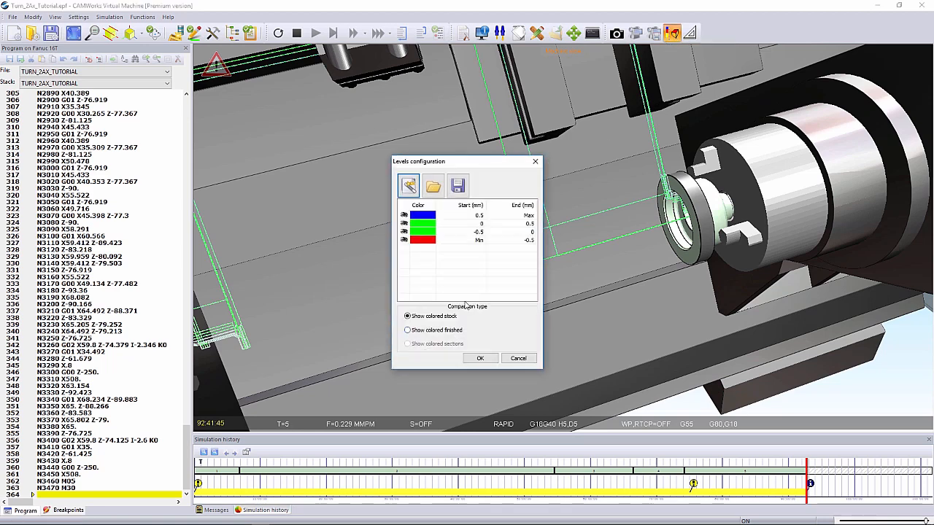
pyautogui.moveTo(487, 166); pyautogui.dragTo(475, 161)
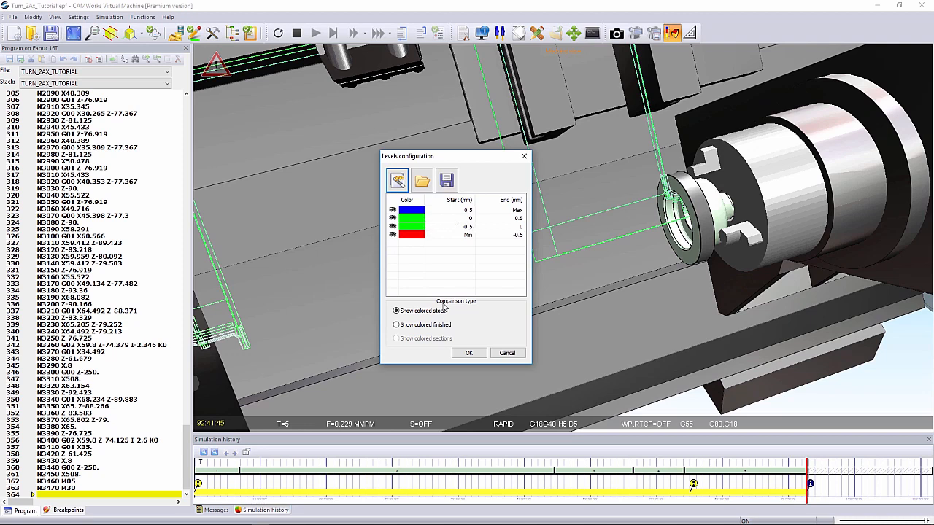
pyautogui.click(469, 353)
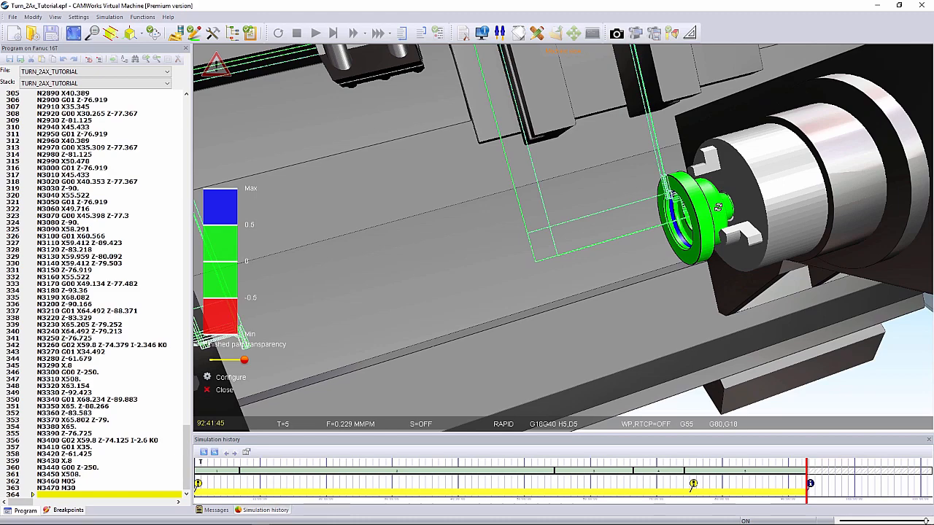
# - Jump from the rapid-movement material removal warning in the simulation history to its NC block at line 271
pyautogui.scroll(-6, 652, 216)
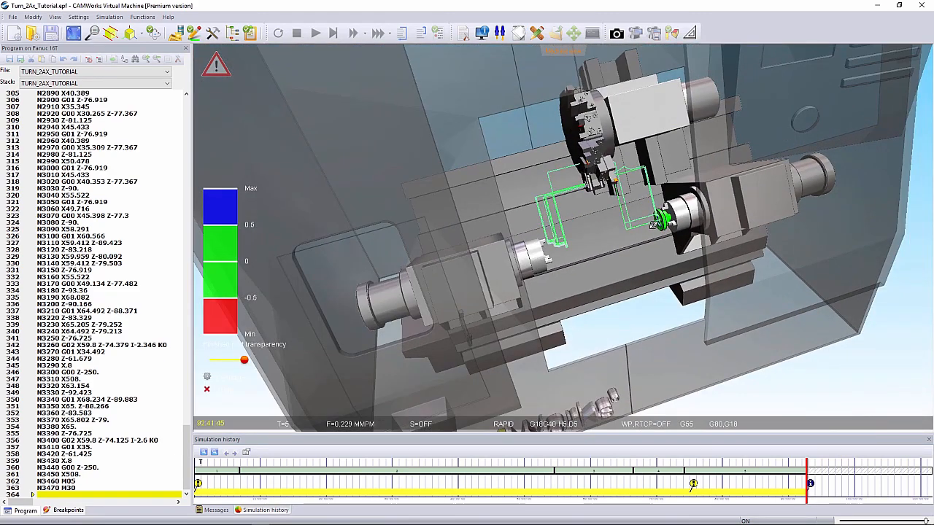
pyautogui.moveTo(654, 227); pyautogui.dragTo(615, 235)
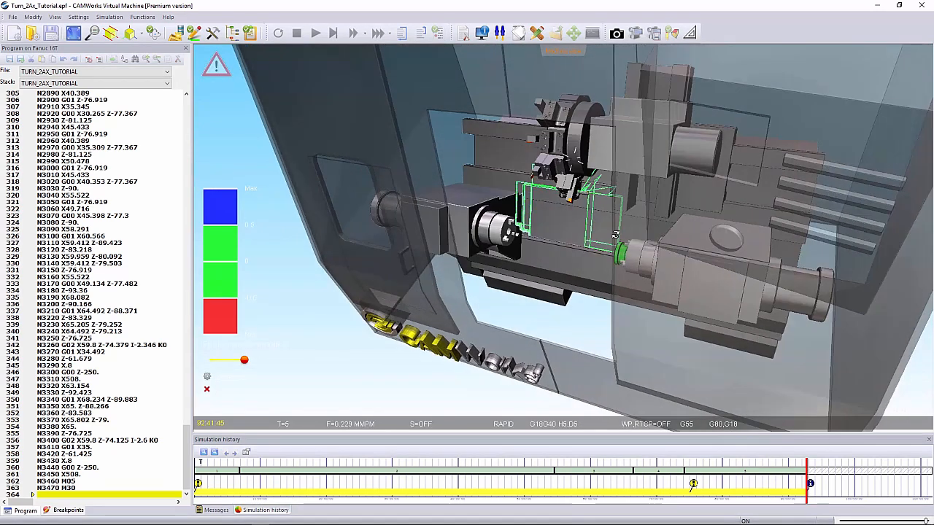
pyautogui.scroll(1, 615, 235)
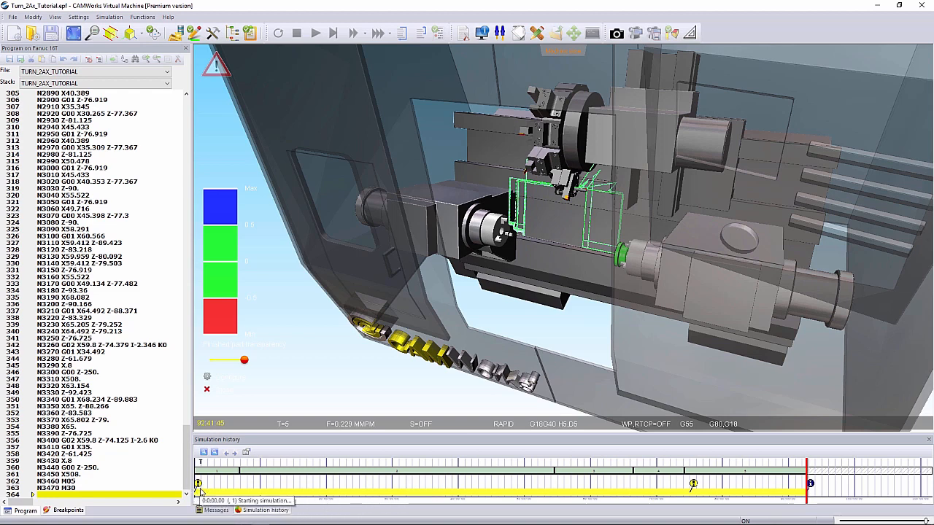
pyautogui.click(225, 496)
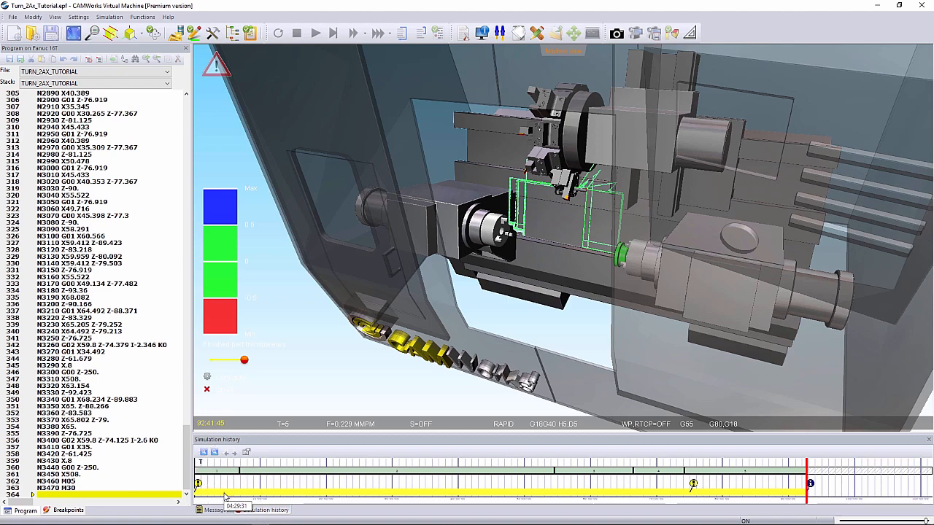
pyautogui.press('ctrl')
pyautogui.press('ctrl')
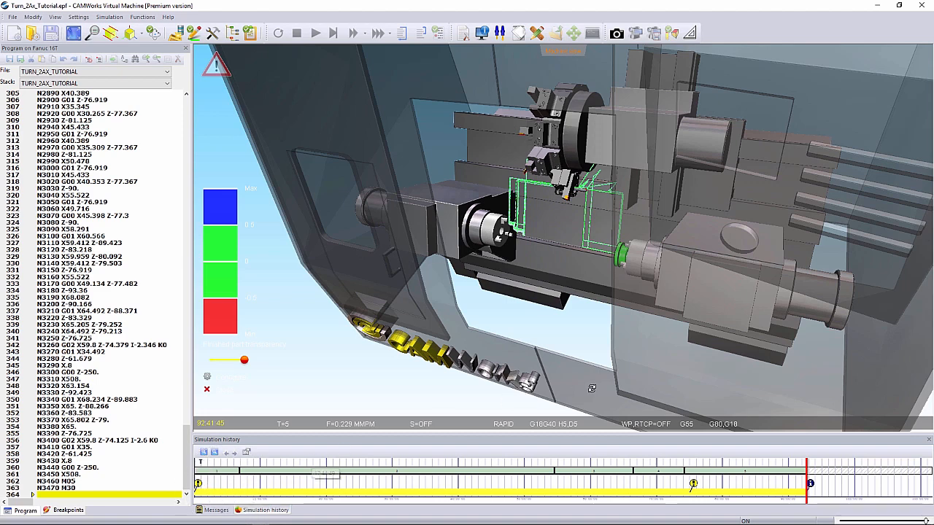
pyautogui.moveTo(693, 484)
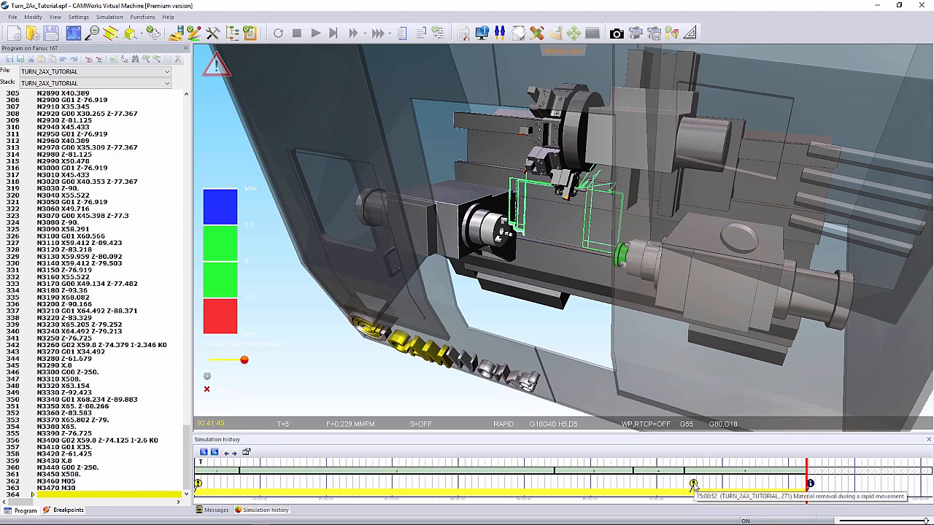
pyautogui.click(693, 484)
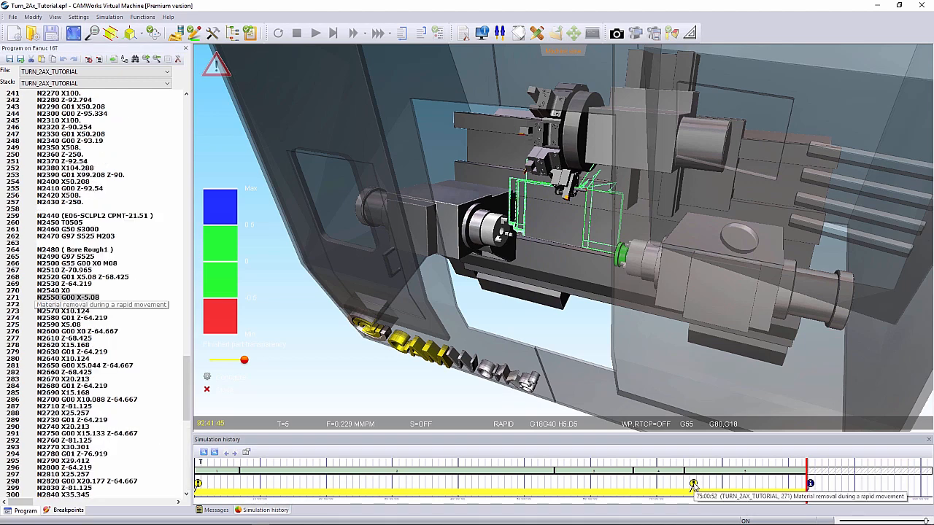
# - Insert a breakpoint on line 268, block N2520 of Bore Rough1, and place the cursor in block N2510
pyautogui.click(15, 302)
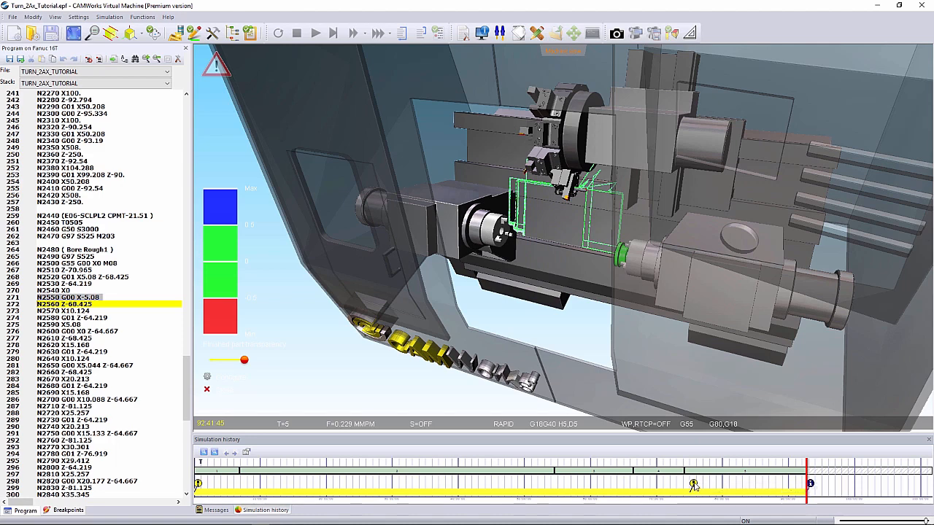
pyautogui.moveTo(695, 488)
pyautogui.rightClick(16, 299)
pyautogui.click(14, 310)
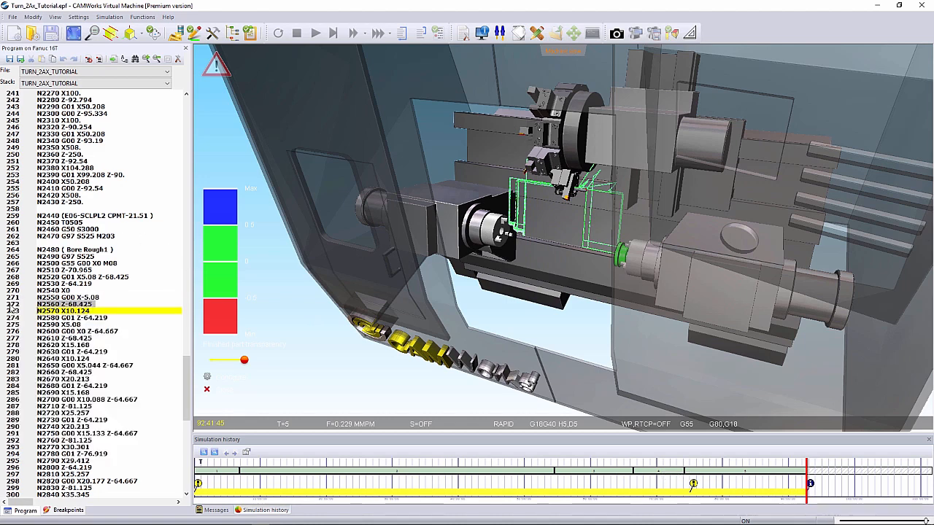
pyautogui.rightClick(15, 312)
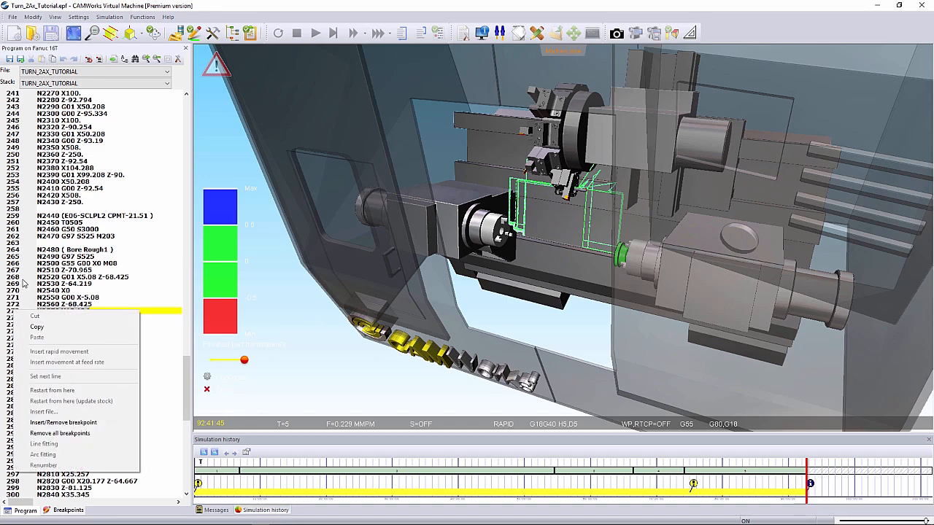
pyautogui.click(23, 281)
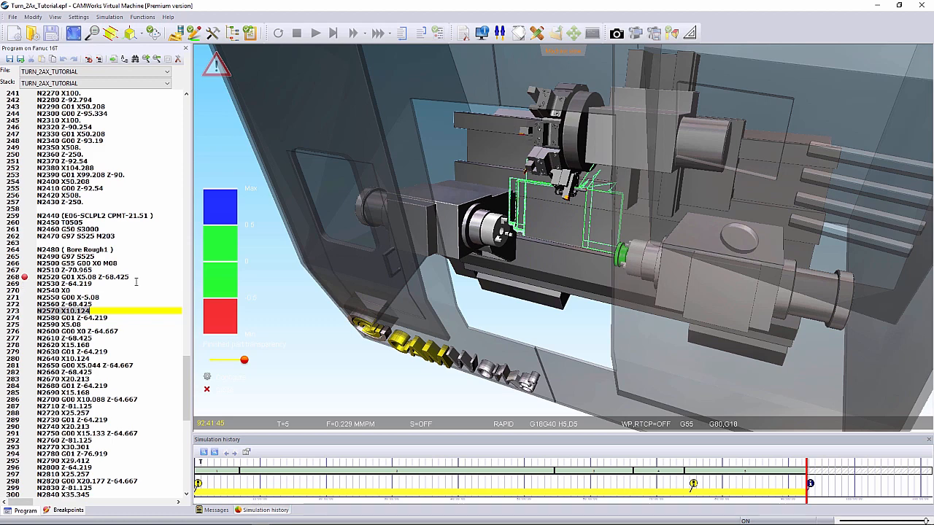
pyautogui.click(15, 299)
pyautogui.click(15, 297)
pyautogui.rightClick(15, 297)
pyautogui.click(89, 271)
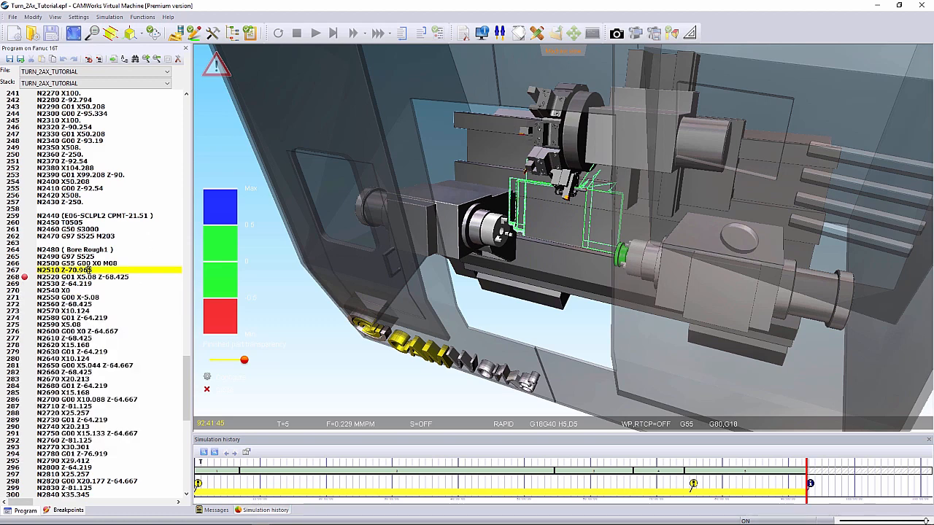
# - Return the NC program listing to its start and examine the whole machine and the color-compared part in the second spindle
pyautogui.moveTo(189, 373); pyautogui.dragTo(190, 371)
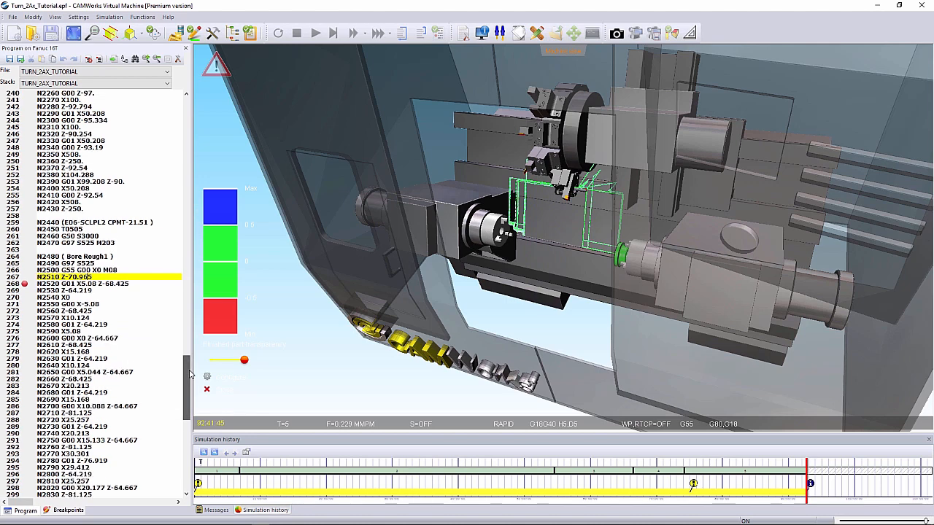
pyautogui.scroll(-5, 562, 220)
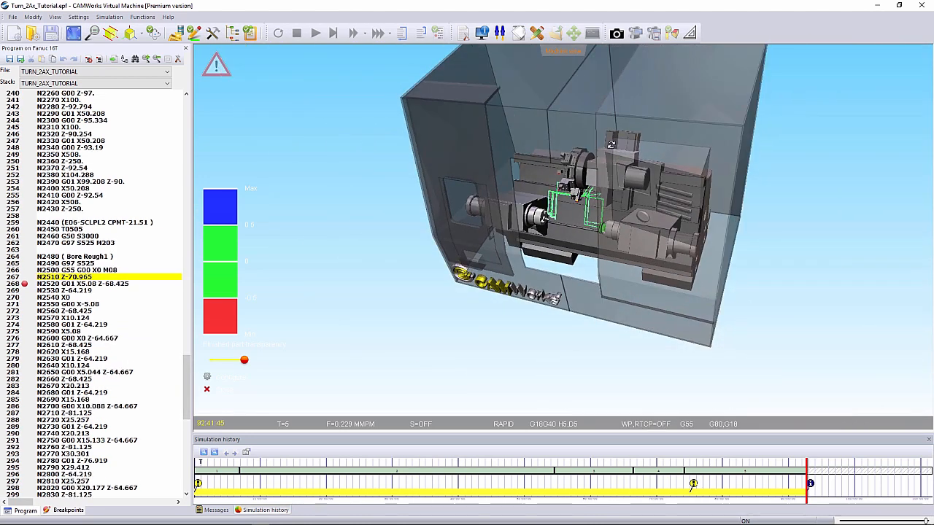
pyautogui.moveTo(569, 93); pyautogui.dragTo(575, 83)
pyautogui.scroll(1, 575, 83)
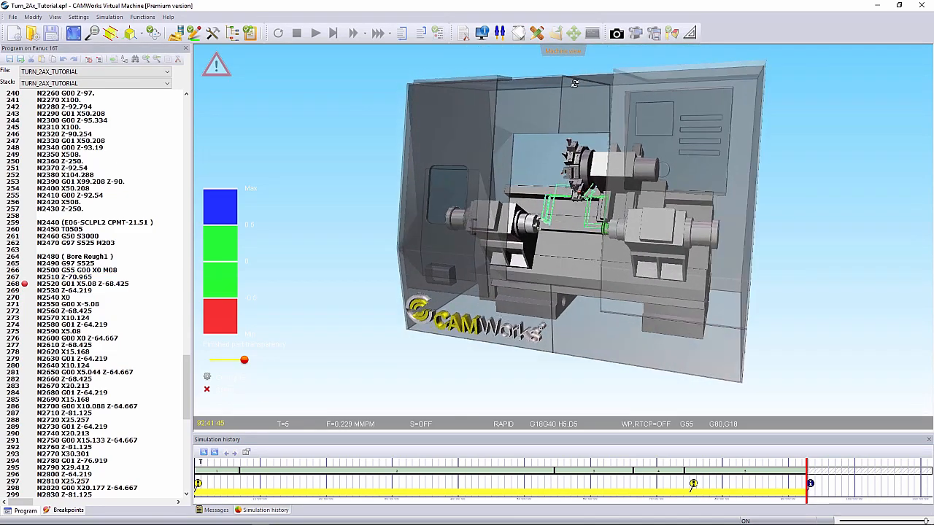
pyautogui.moveTo(187, 387); pyautogui.dragTo(202, 91)
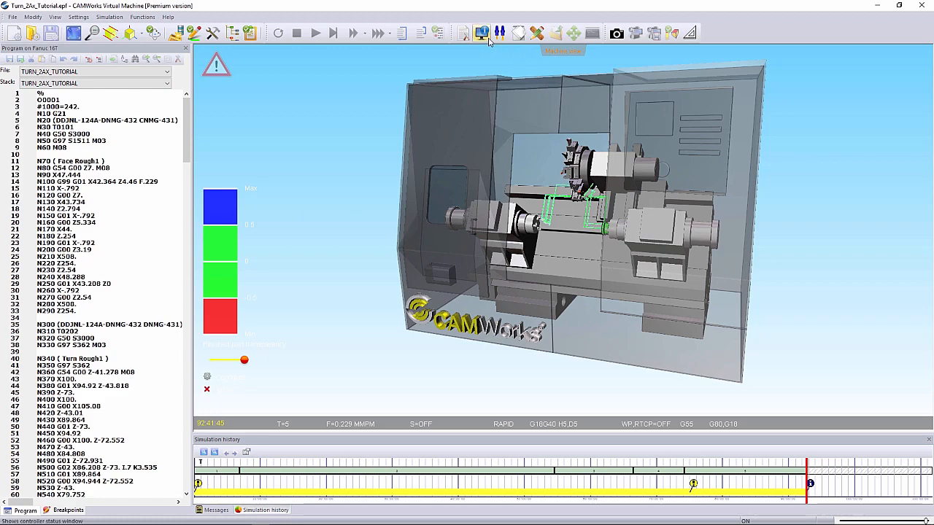
pyautogui.moveTo(576, 238); pyautogui.dragTo(649, 209)
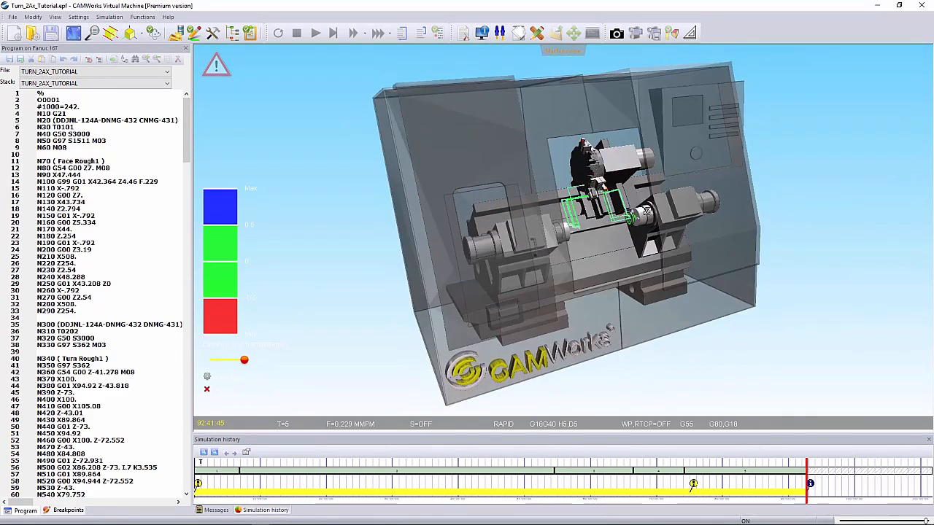
pyautogui.scroll(5, 633, 219)
pyautogui.scroll(8, 631, 220)
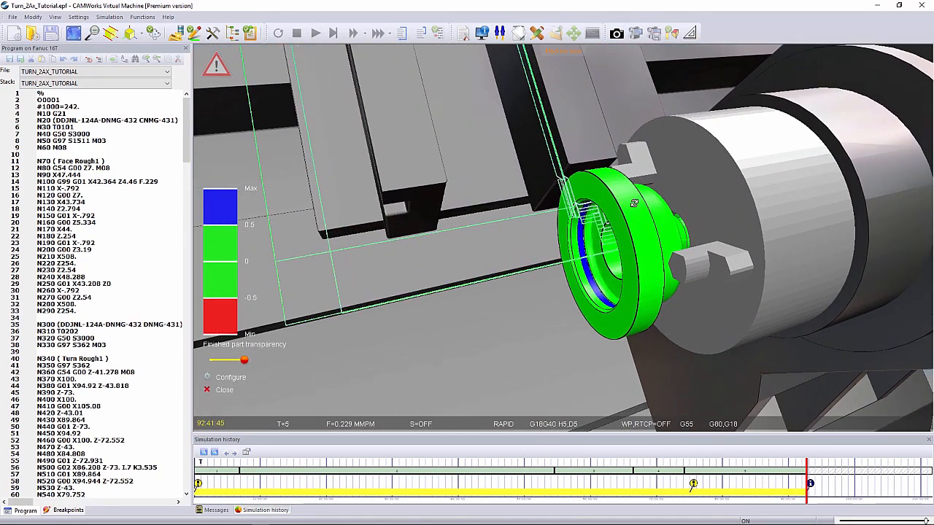
# - Measure the radius of the machined part's outer flange from points picked on its circular edge, and close the measuring tools
pyautogui.click(689, 33)
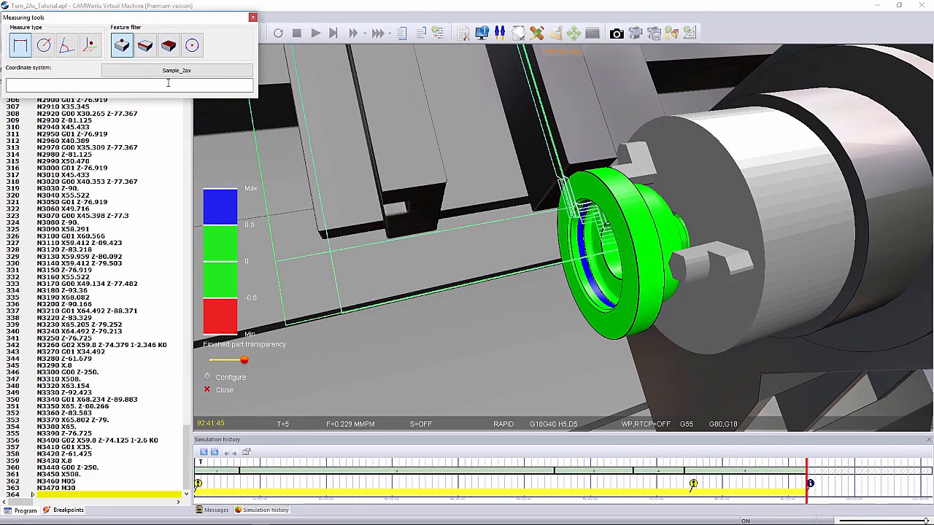
pyautogui.click(44, 46)
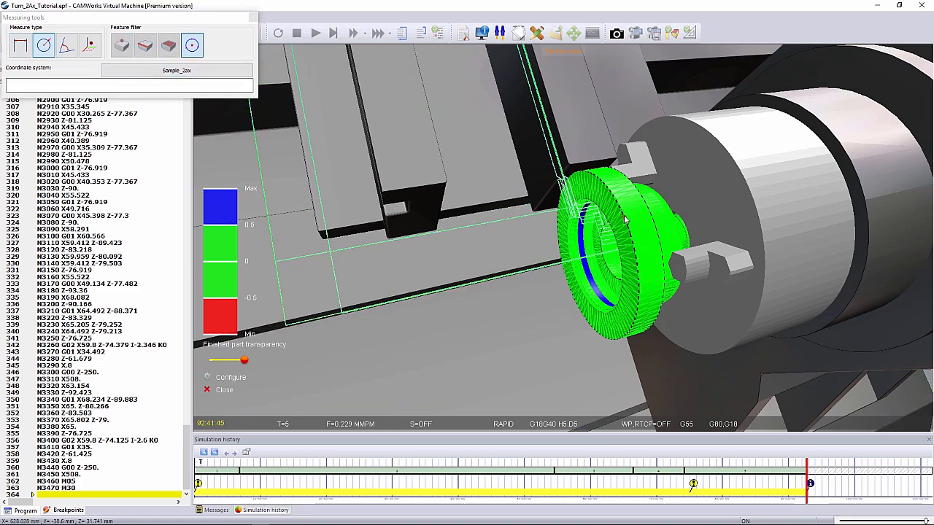
pyautogui.click(623, 216)
pyautogui.click(618, 341)
pyautogui.click(559, 233)
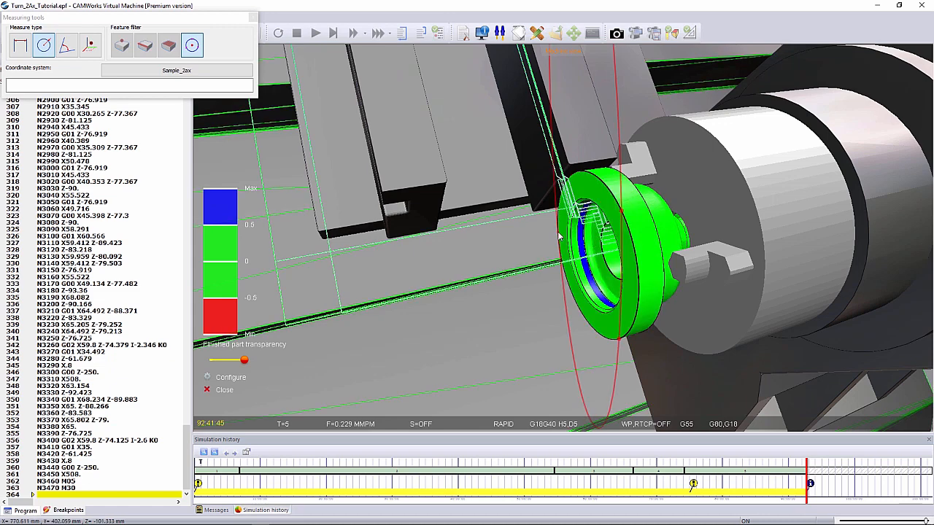
pyautogui.click(562, 239)
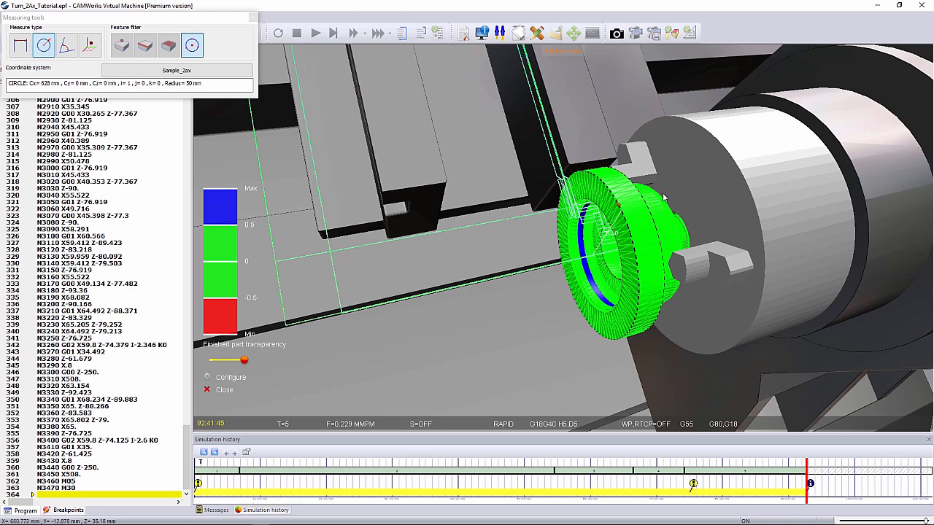
pyautogui.click(252, 17)
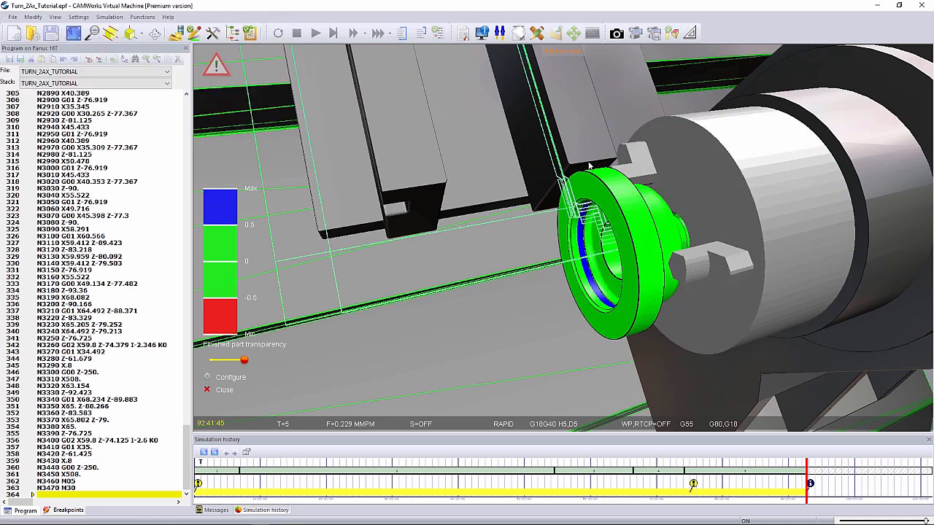
# - Display the Fanuc 16T controller status beside the whole machine
pyautogui.scroll(-5, 563, 178)
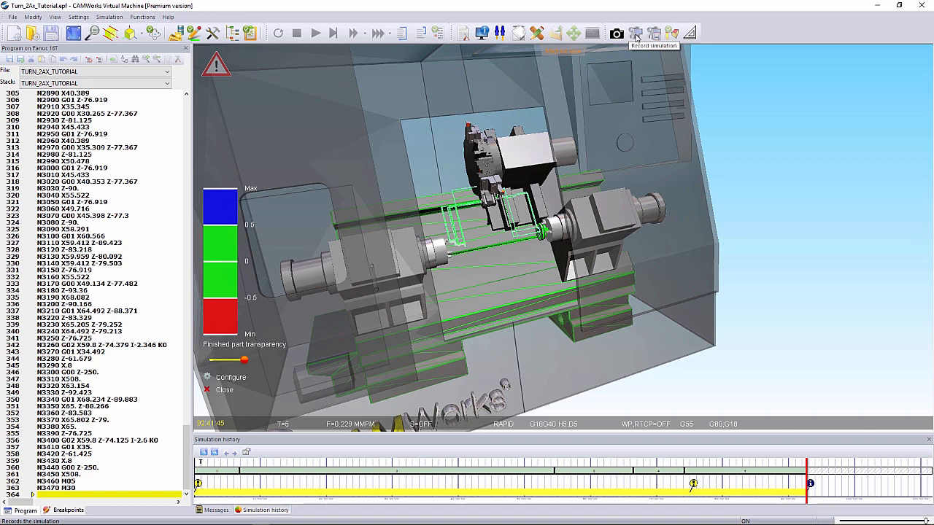
pyautogui.click(481, 33)
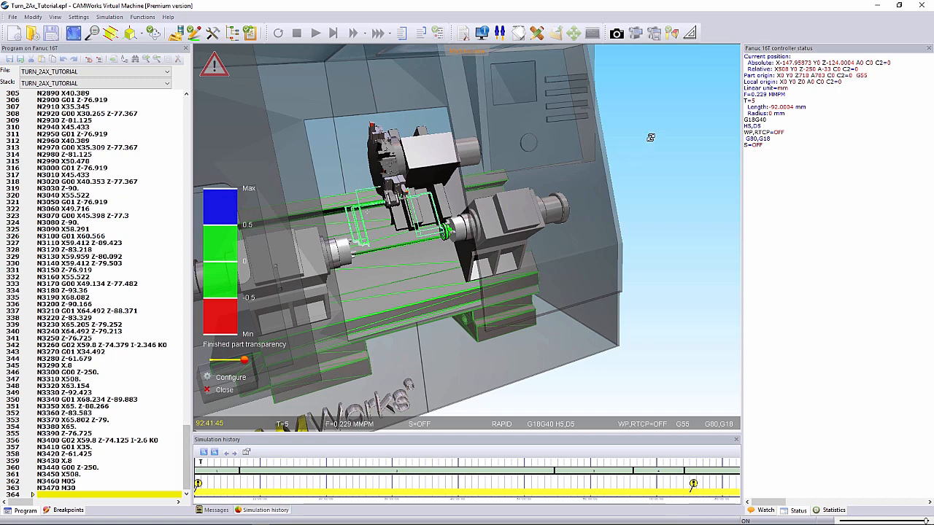
pyautogui.scroll(-2, 590, 162)
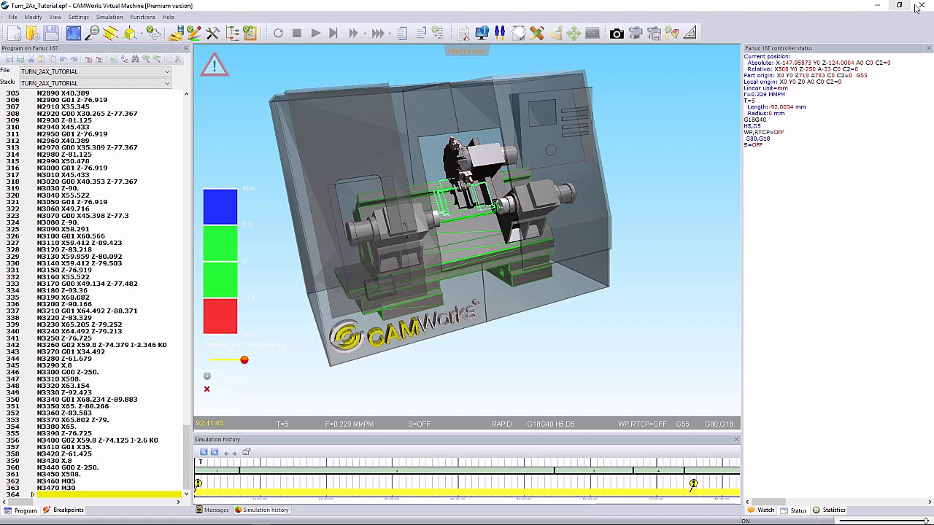
# - Close the virtual machine and switch to the MILLASM_2_partsetup_origin assembly in SOLIDWORKS
pyautogui.click(920, 5)
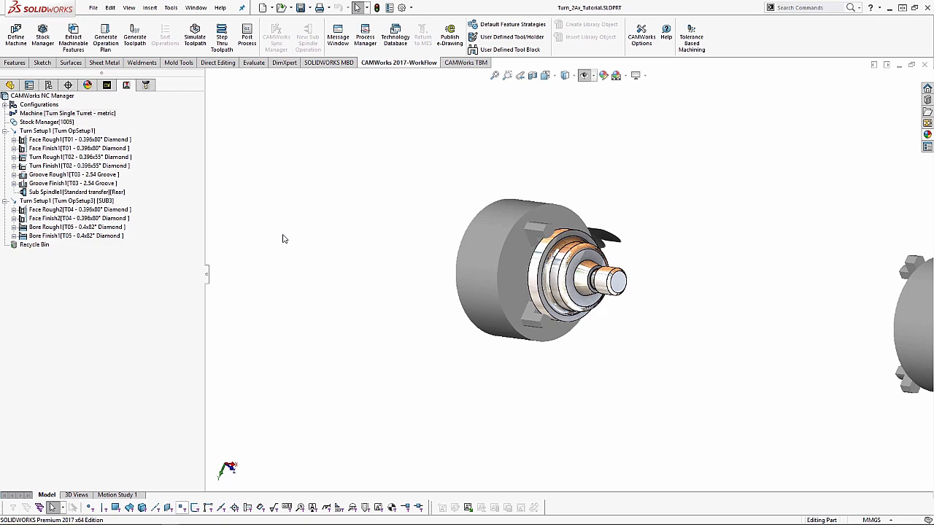
pyautogui.hotkey('ctrl', 'Tab')
pyautogui.hotkey('ctrl', 'Tab')
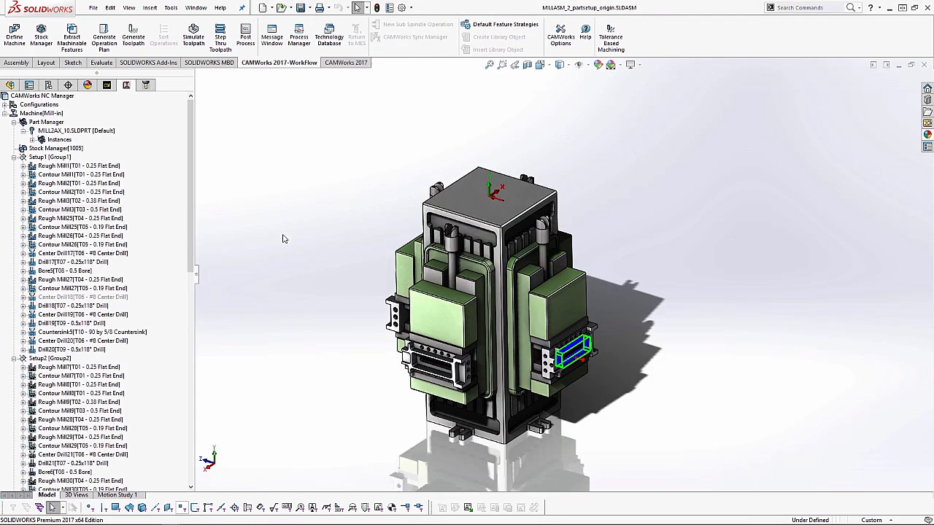
# - Run the toolpath simulation of the tombstone assembly to the end and observe the milling of its parts
pyautogui.scroll(-4, 530, 394)
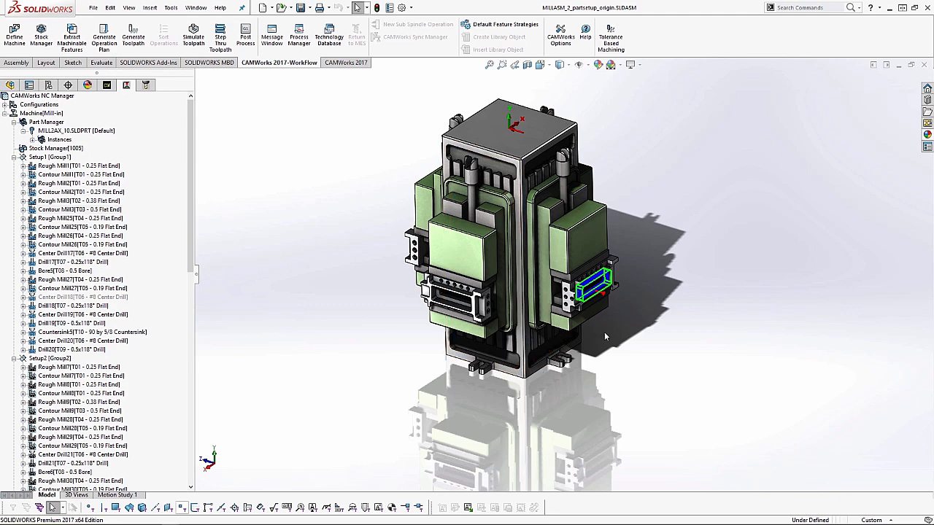
pyautogui.moveTo(604, 332); pyautogui.dragTo(585, 328, button='middle')
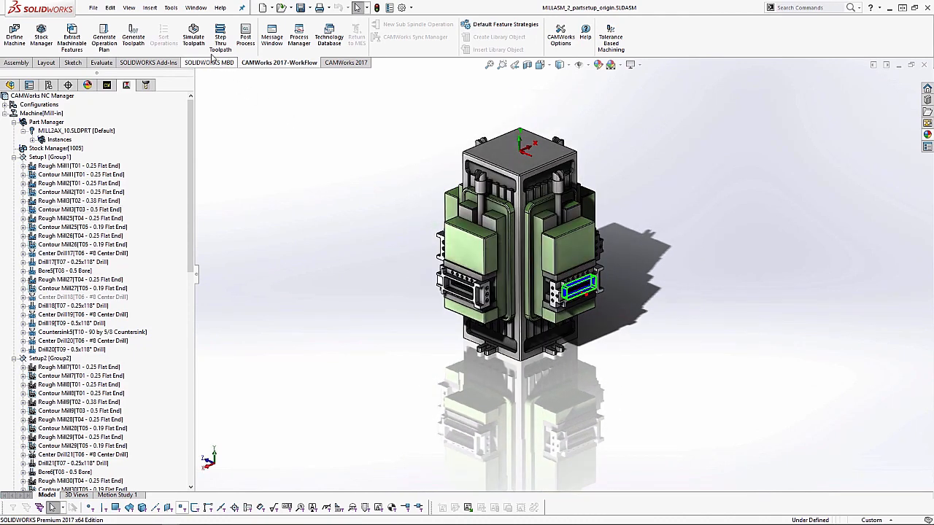
pyautogui.click(194, 35)
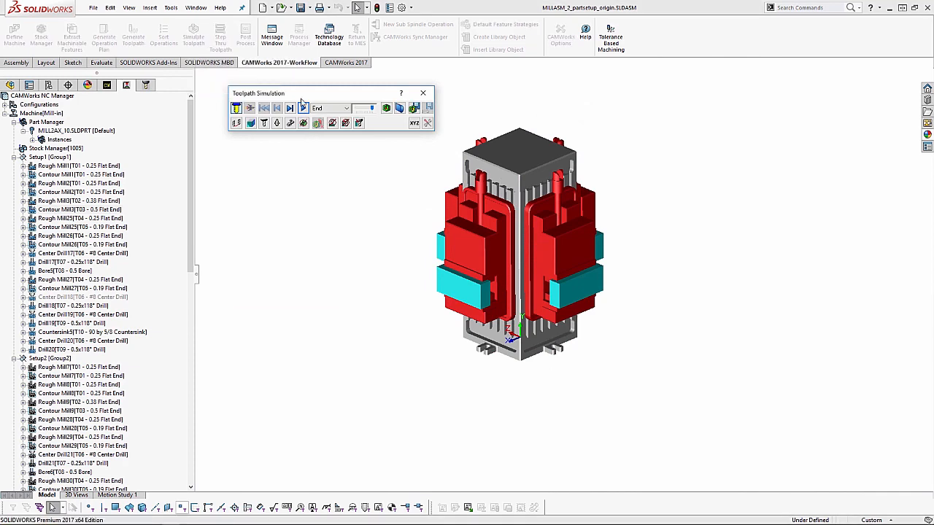
pyautogui.click(303, 108)
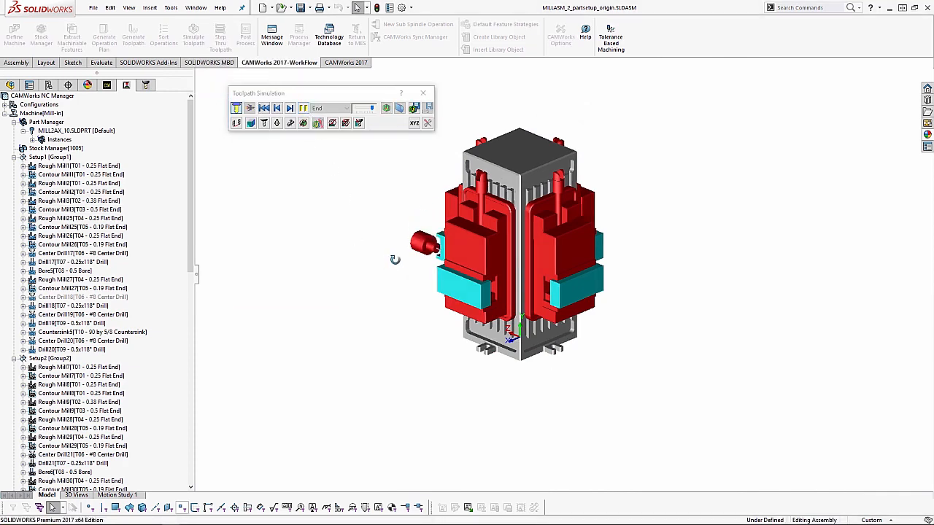
pyautogui.moveTo(394, 258); pyautogui.dragTo(610, 339, button='middle')
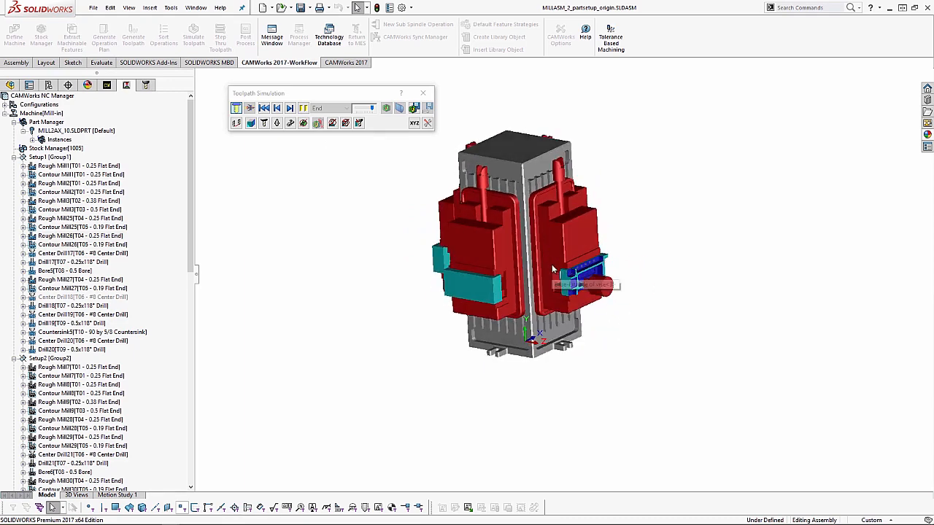
pyautogui.scroll(-2, 611, 294)
pyautogui.scroll(-2, 613, 295)
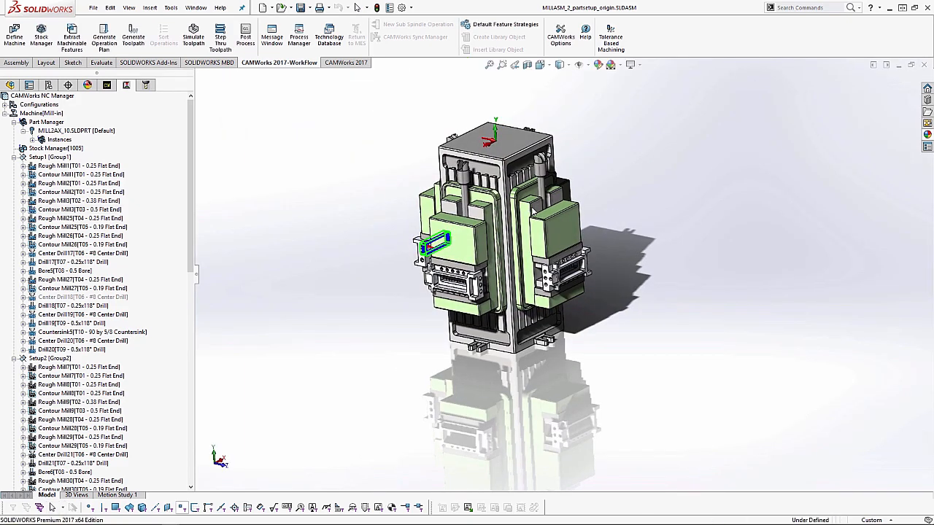
# - Save the post output as MILLASM_2_partsetup_origin.txt in the Programs folder, replacing the existing file
pyautogui.click(245, 37)
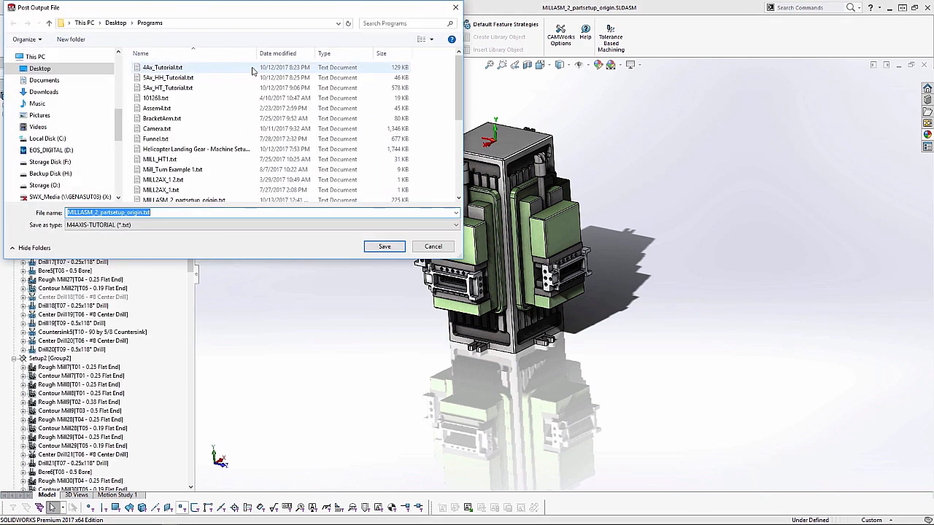
pyautogui.click(384, 246)
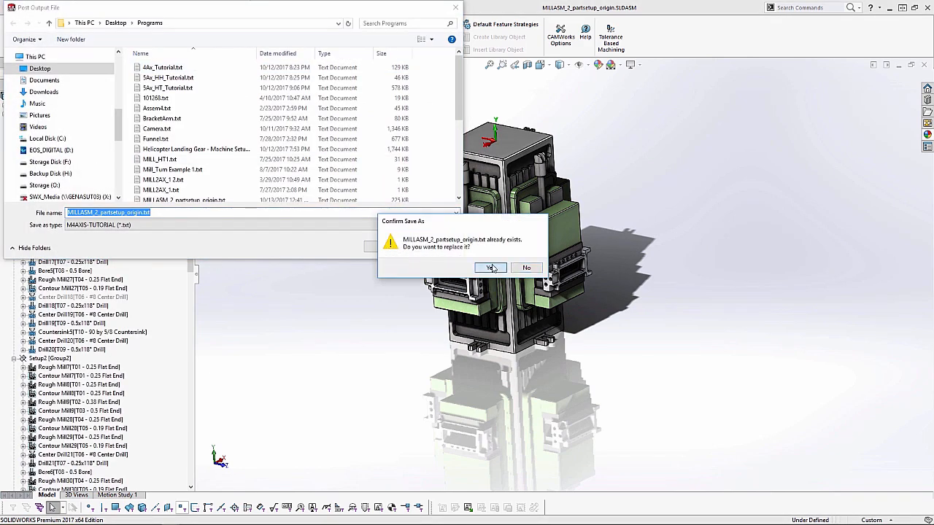
pyautogui.click(490, 268)
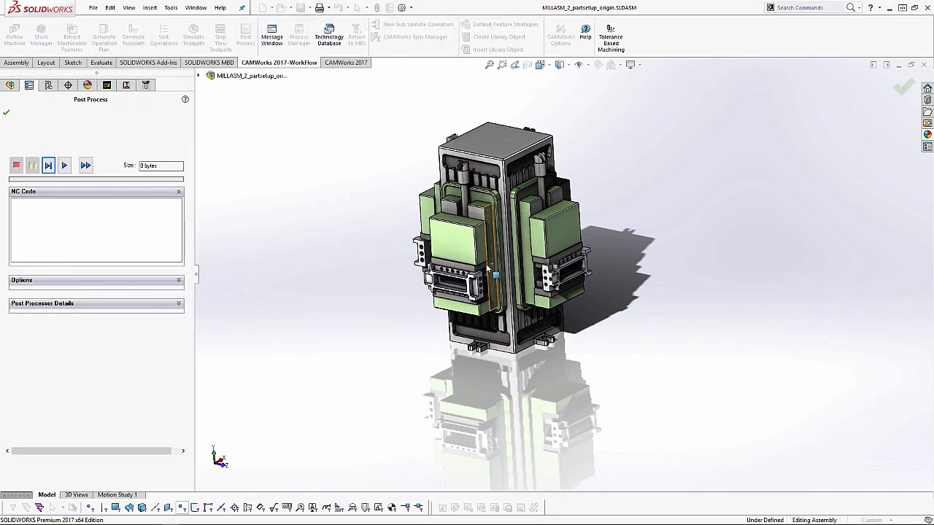
# - Enable Run machine simulation, post-process all the NC code and accept it to launch the virtual machine
pyautogui.click(63, 281)
pyautogui.click(37, 304)
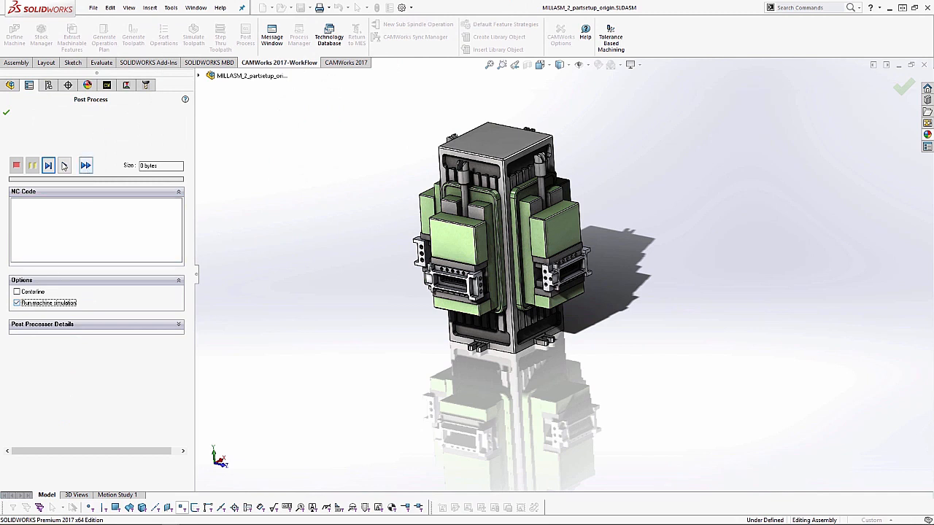
pyautogui.click(85, 166)
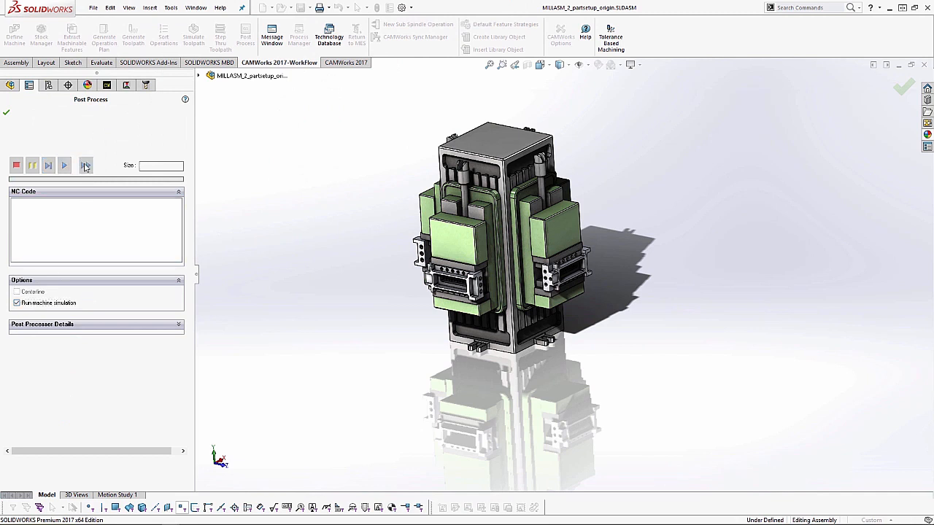
pyautogui.click(8, 114)
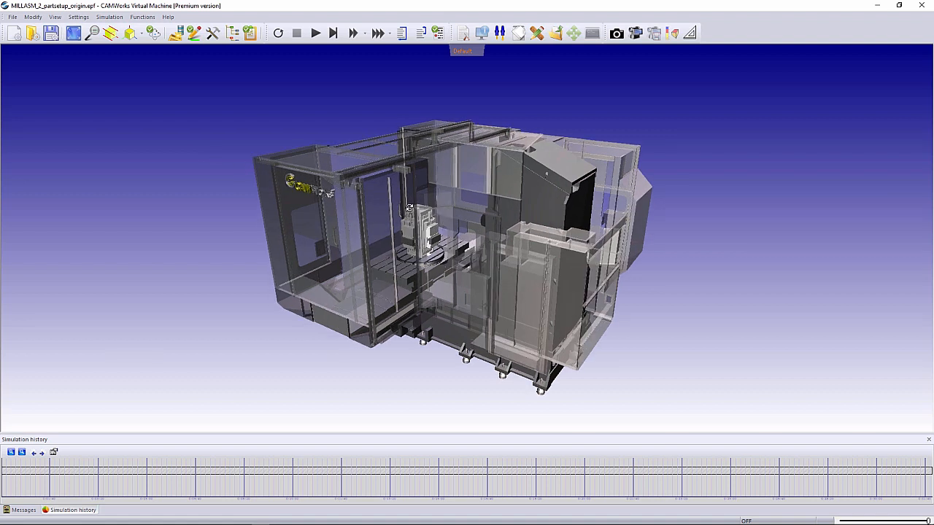
# - Show the MILLASM_2_PARTSETUP_ORIGIN program listing and start simulating the whole program
pyautogui.click(464, 35)
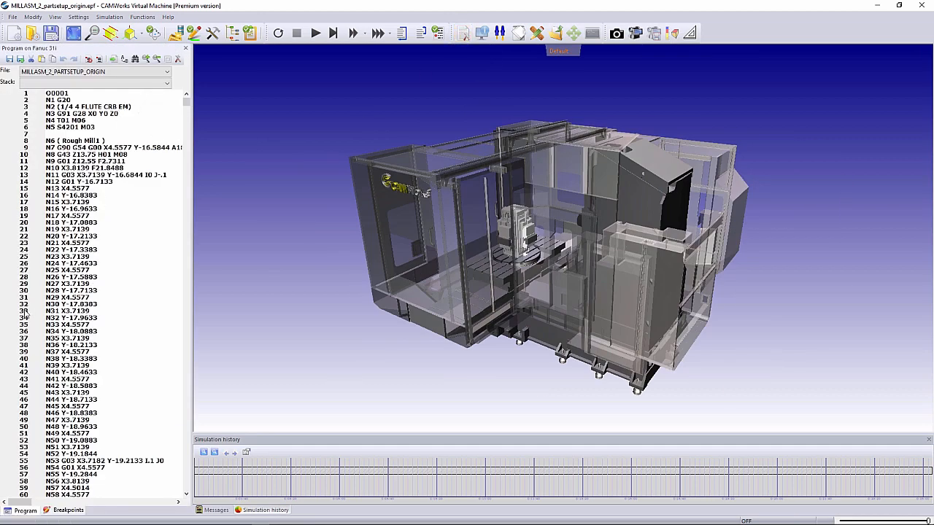
pyautogui.click(24, 372)
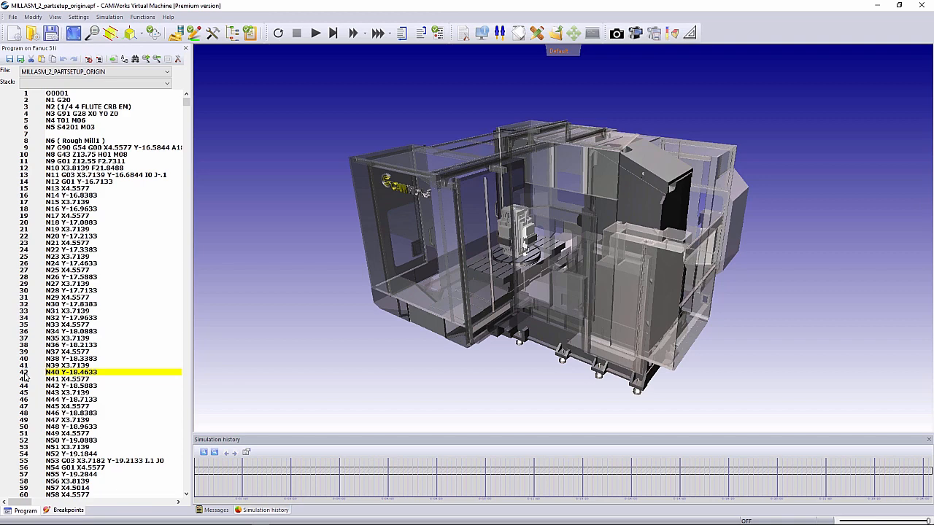
pyautogui.click(315, 34)
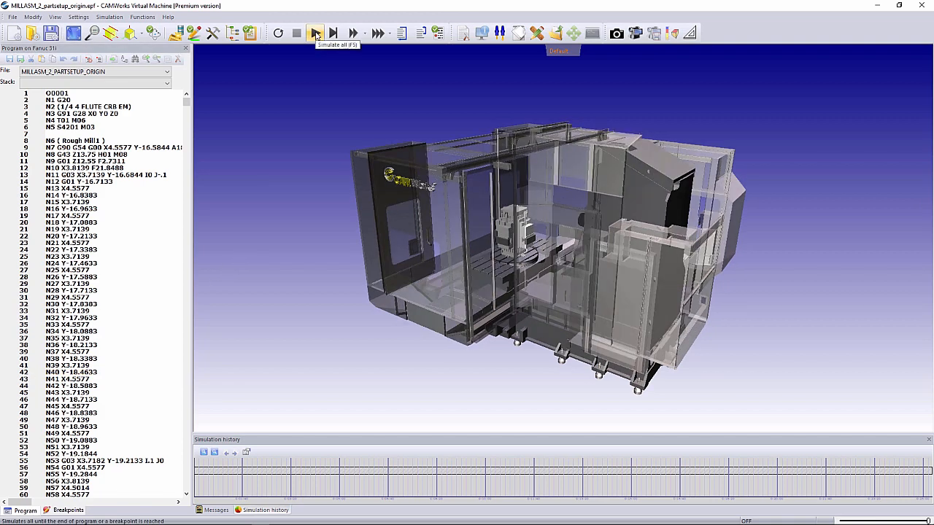
pyautogui.click(315, 34)
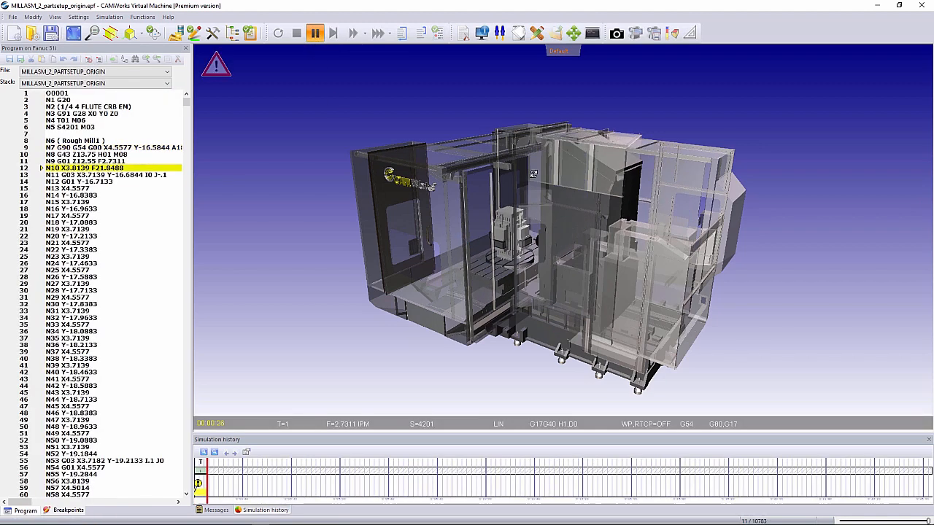
# - Switch the machine view from Default to View01 and look closely at the tombstone and cutting tool
pyautogui.click(561, 53)
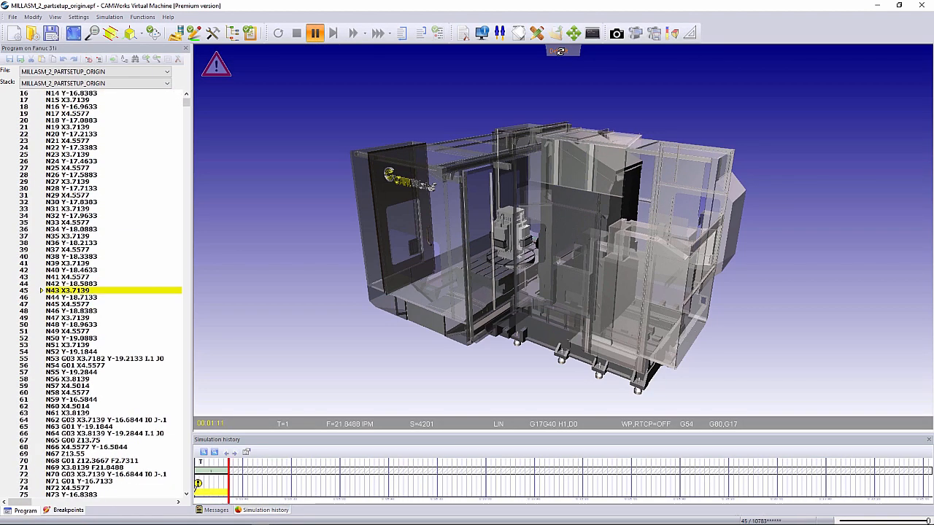
pyautogui.scroll(8, 500, 254)
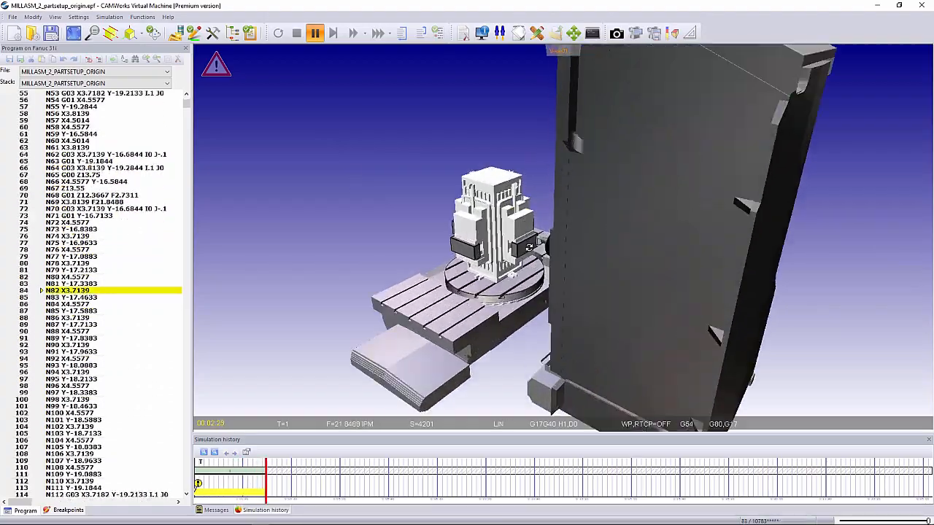
pyautogui.scroll(2, 539, 252)
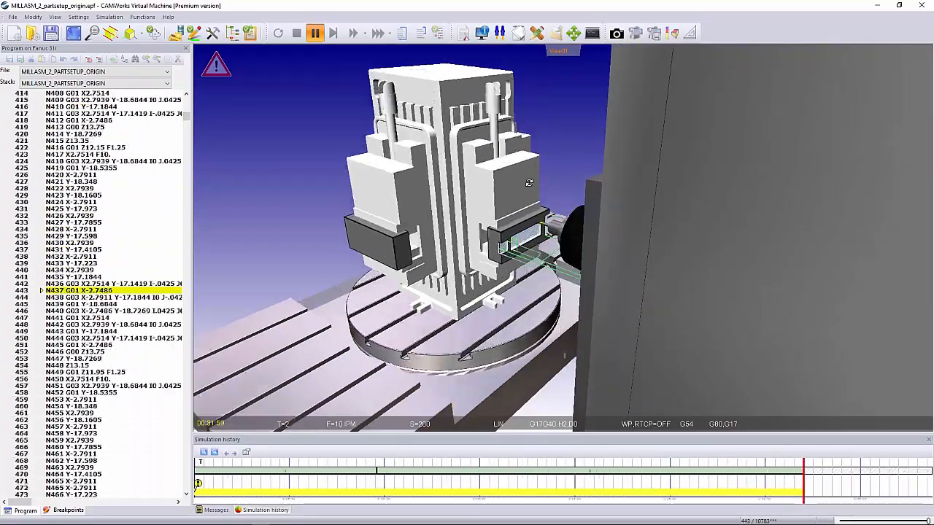
# - Pause the simulation and continue it with the 3D view updating periodically
pyautogui.click(315, 34)
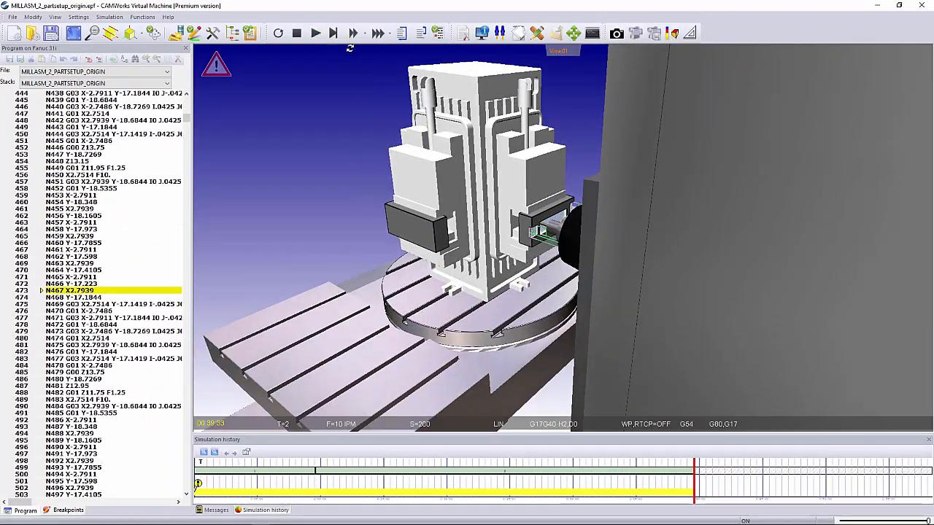
pyautogui.click(389, 40)
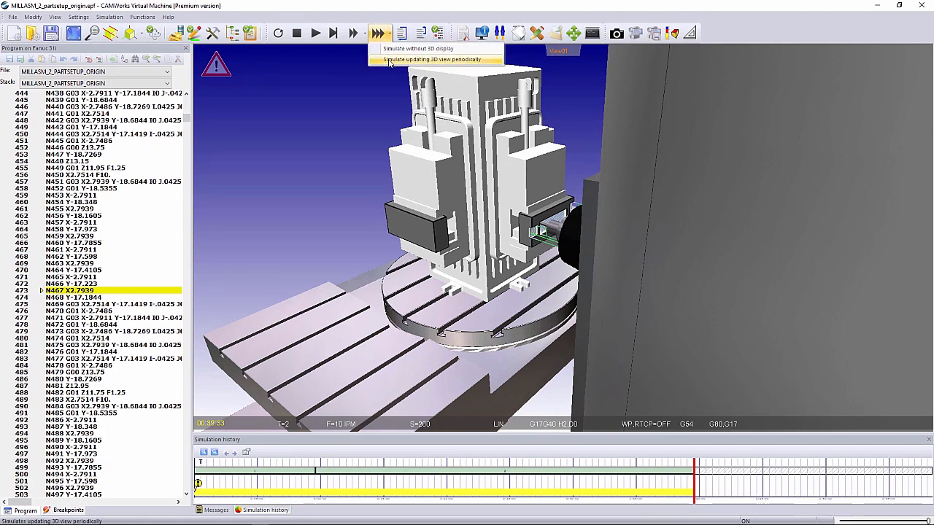
pyautogui.click(390, 62)
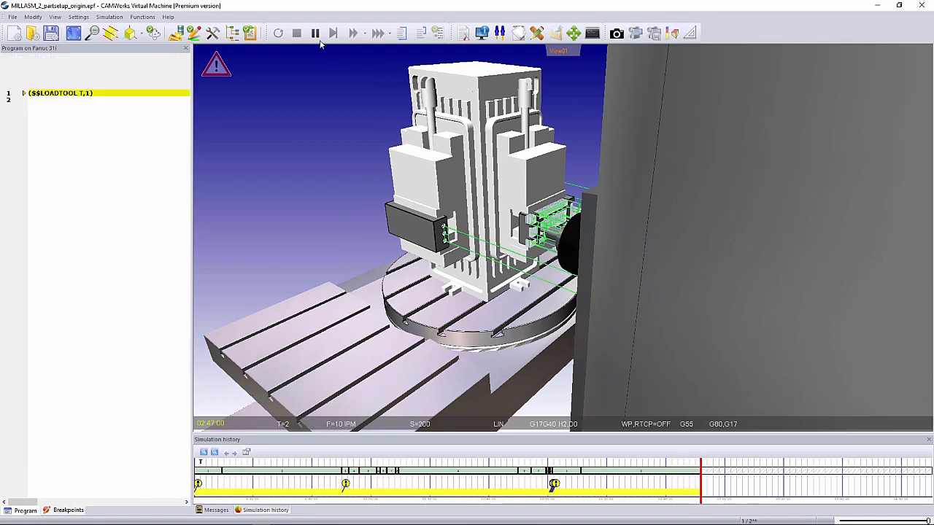
# - Pause the simulation and remove the green toolpath lines from the 3D view
pyautogui.click(315, 33)
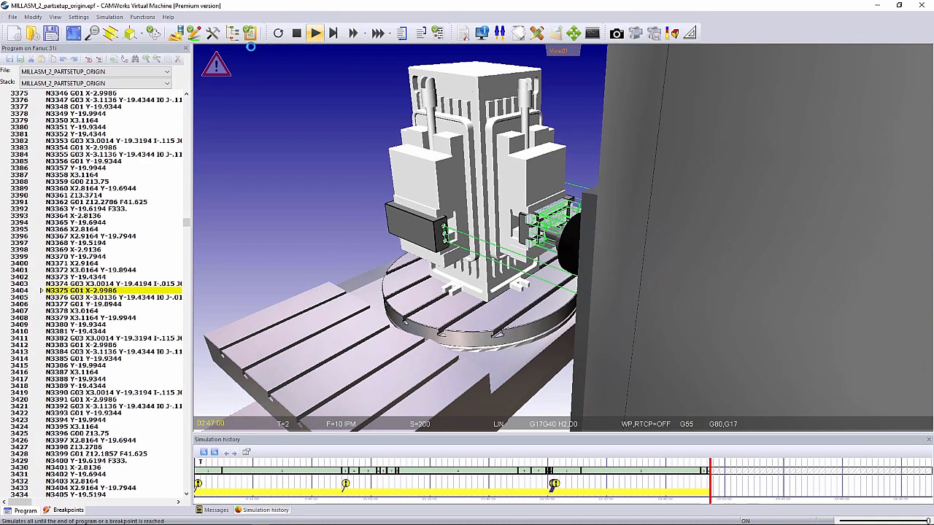
pyautogui.click(191, 35)
pyautogui.click(191, 35)
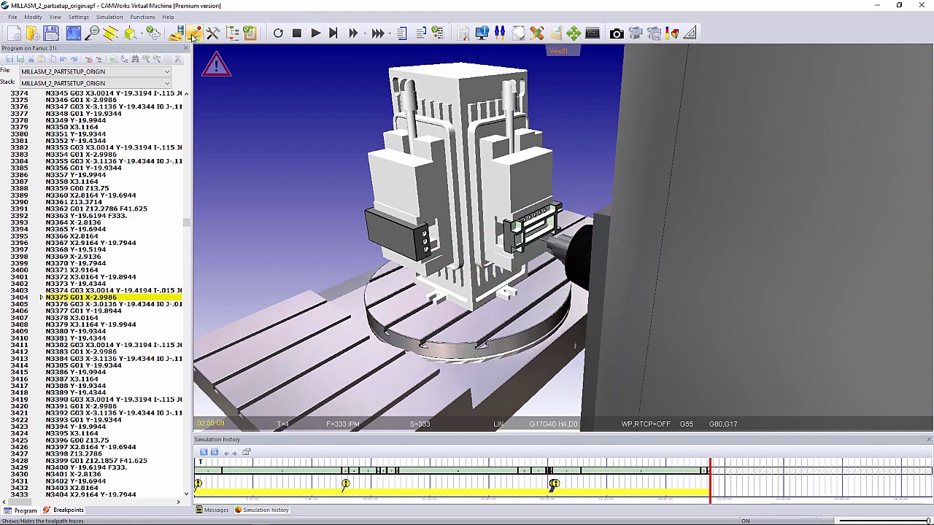
# - Simulate the rest of the program without 3D display
pyautogui.click(387, 35)
pyautogui.click(394, 51)
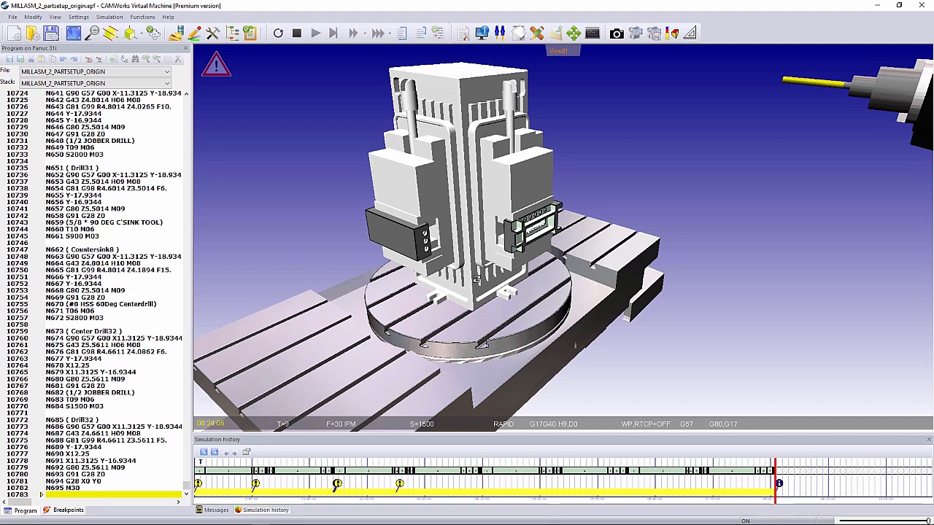
# - Restart the simulation from block N422 with the stock updated, keeping the existing messages
pyautogui.moveTo(458, 254)
pyautogui.mouseDown(button='middle')
pyautogui.moveTo(473, 261)
pyautogui.moveTo(467, 240)
pyautogui.moveTo(465, 250)
pyautogui.mouseUp(button='middle')
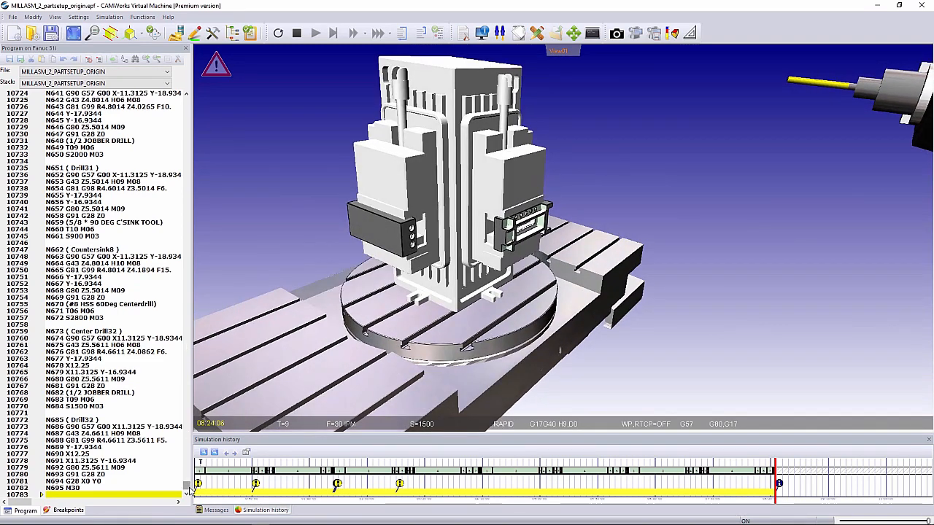
pyautogui.scroll(3, 573, 230)
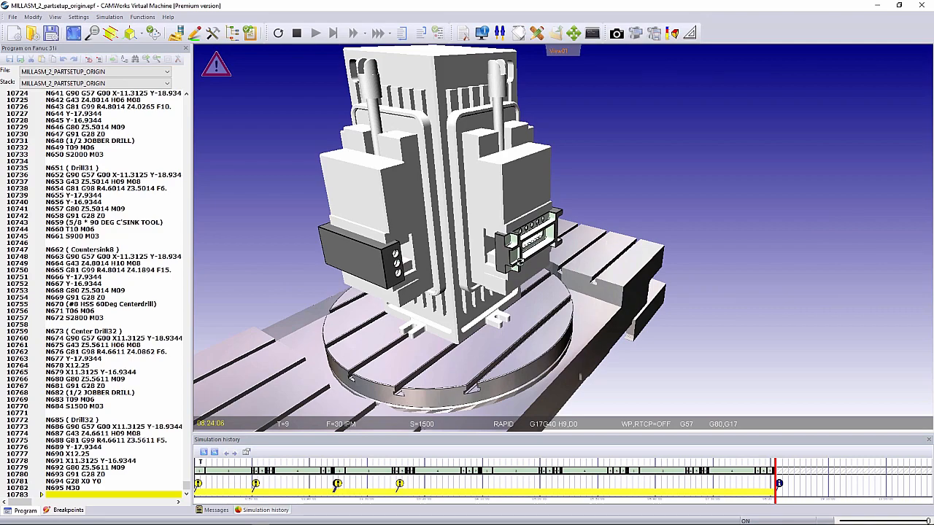
pyautogui.moveTo(521, 263); pyautogui.dragTo(378, 237, button='middle')
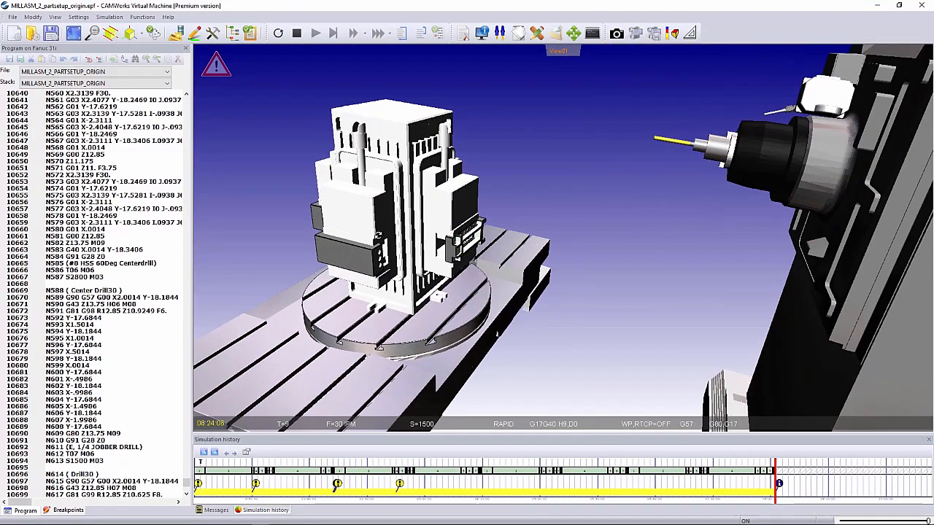
pyautogui.scroll(1, 373, 236)
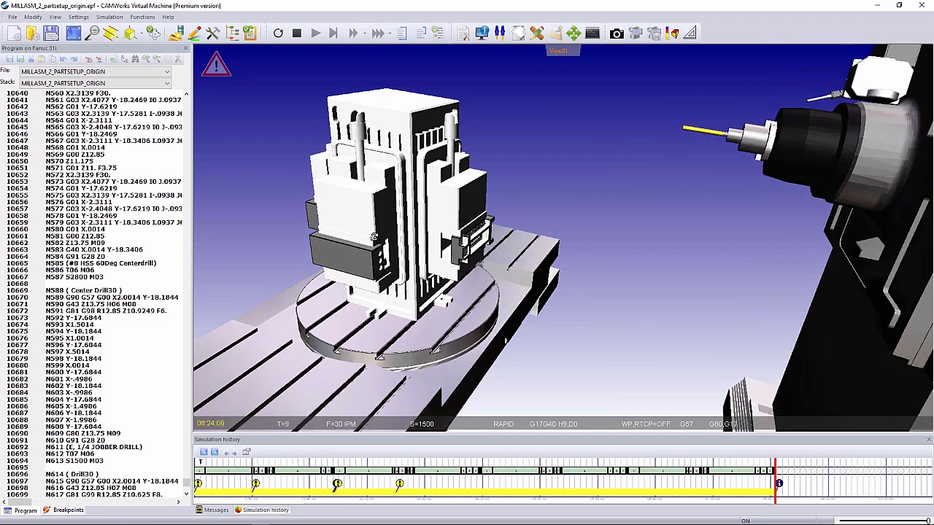
pyautogui.scroll(1, 373, 237)
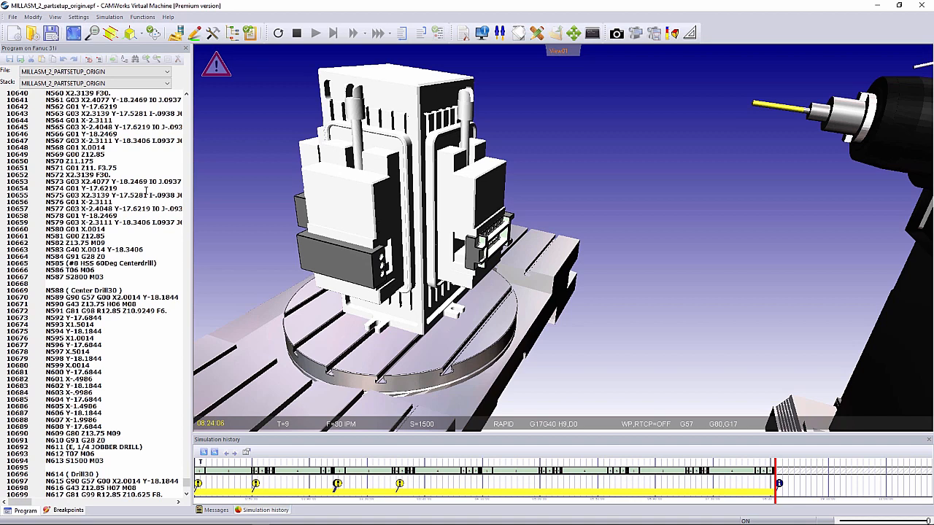
pyautogui.scroll(10, 76, 159)
pyautogui.rightClick(18, 182)
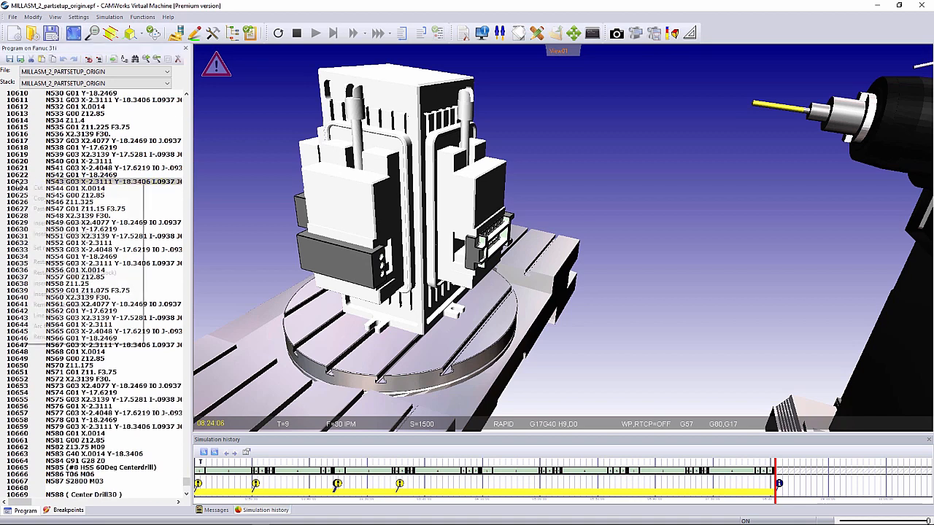
pyautogui.click(32, 143)
pyautogui.scroll(20, 34, 146)
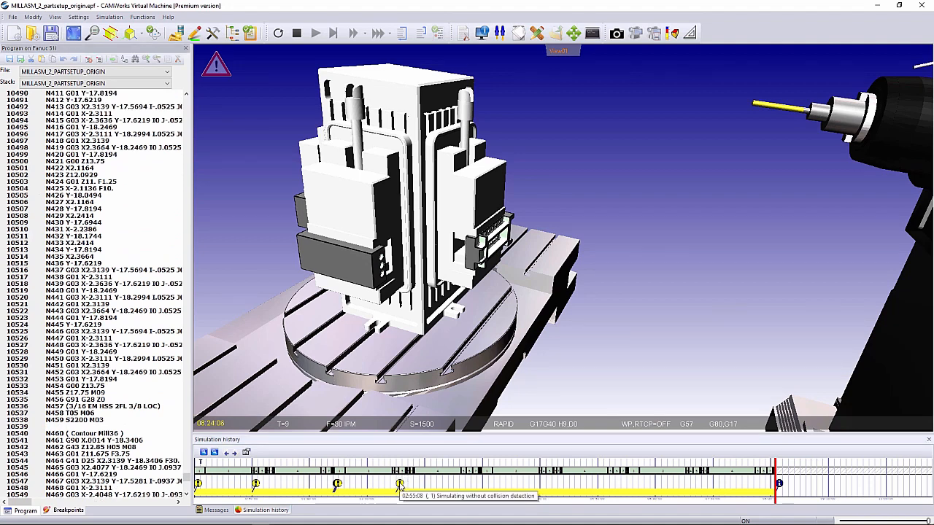
pyautogui.rightClick(13, 169)
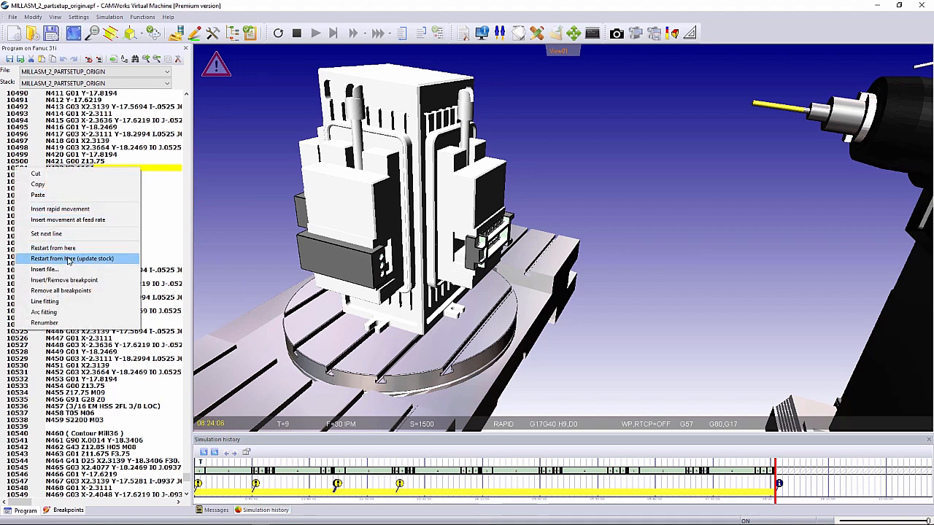
pyautogui.click(69, 259)
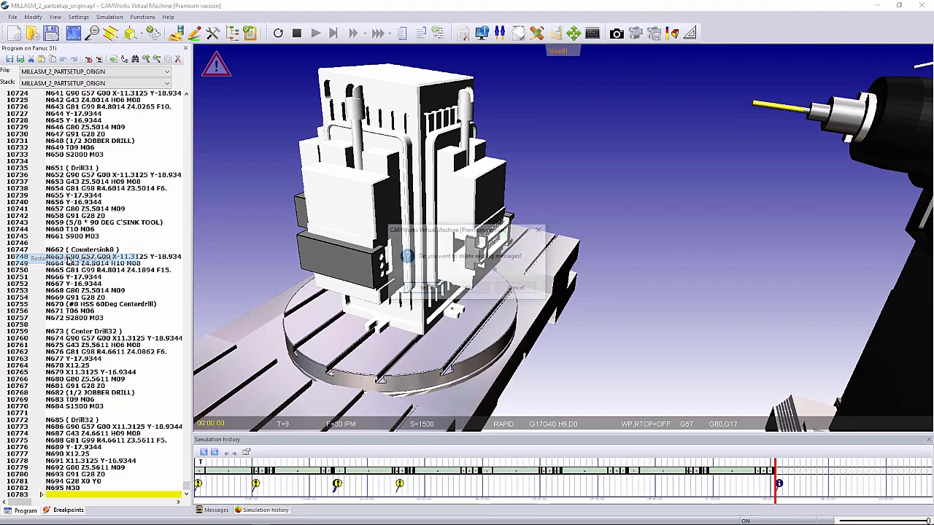
pyautogui.click(467, 289)
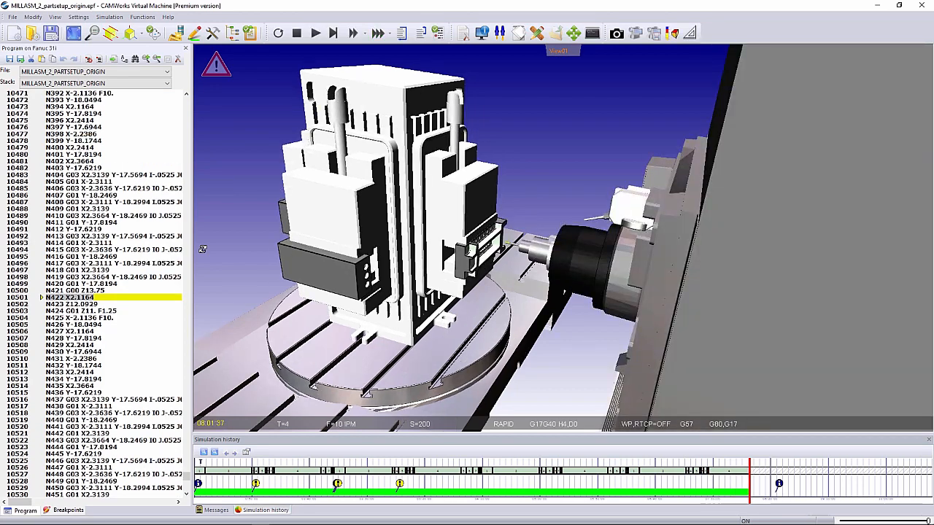
# - Simulate the program line by line from block N422 and watch the cutter at the part up to block N434
pyautogui.moveTo(377, 227); pyautogui.dragTo(727, 225)
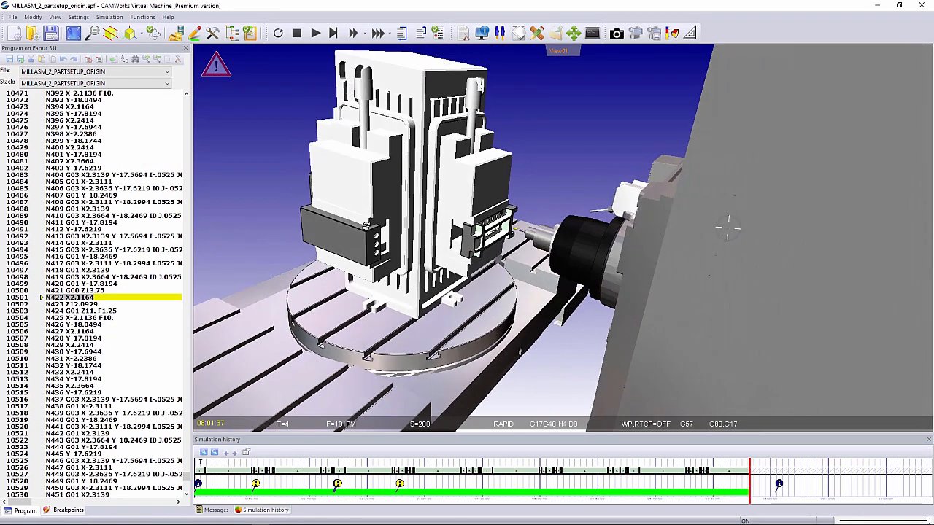
pyautogui.scroll(6, 517, 227)
pyautogui.scroll(4, 517, 228)
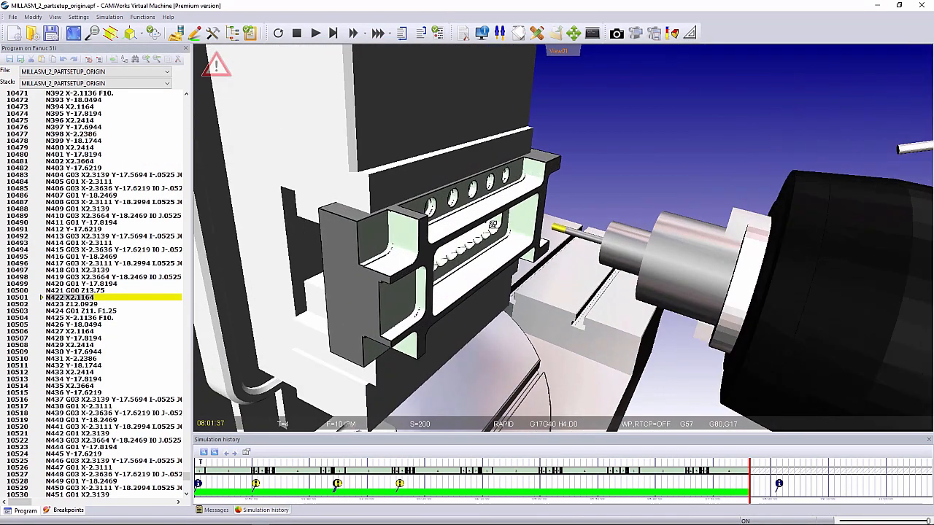
pyautogui.click(333, 32)
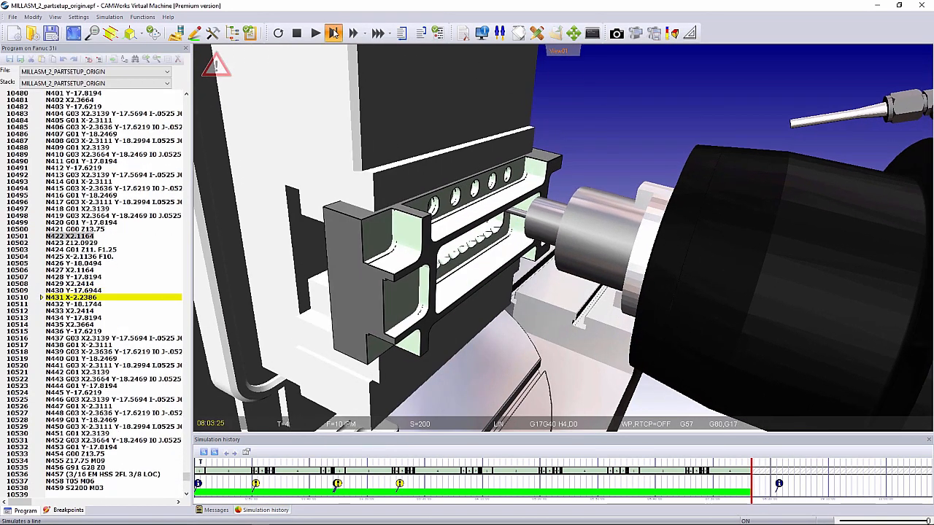
pyautogui.click(315, 33)
pyautogui.scroll(-7, 404, 152)
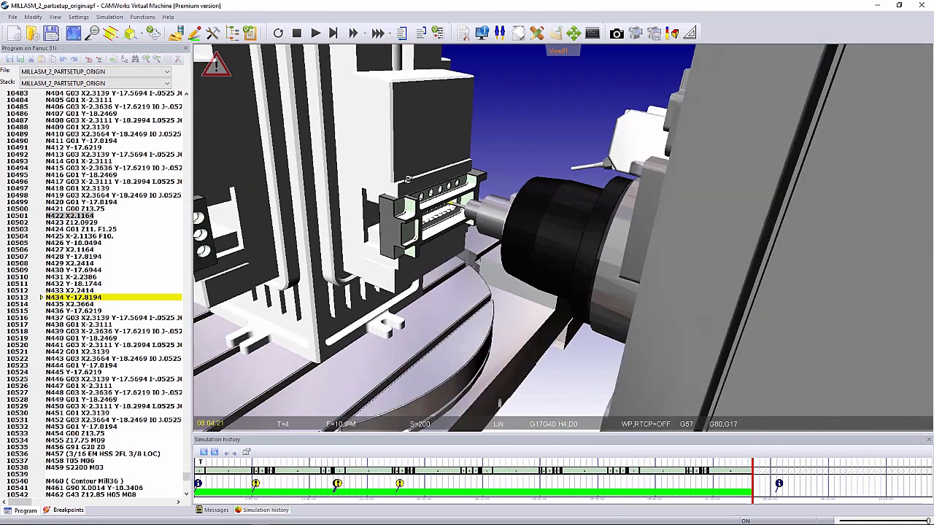
pyautogui.scroll(5, 317, 116)
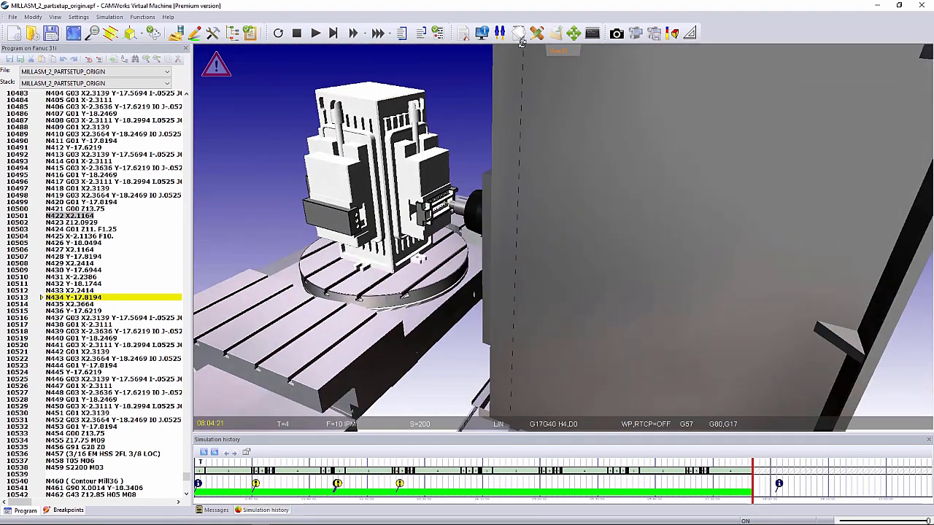
# - Inspect the definition of tool 3, the 1/2 4 flute end mill, in the tools database
pyautogui.click(500, 33)
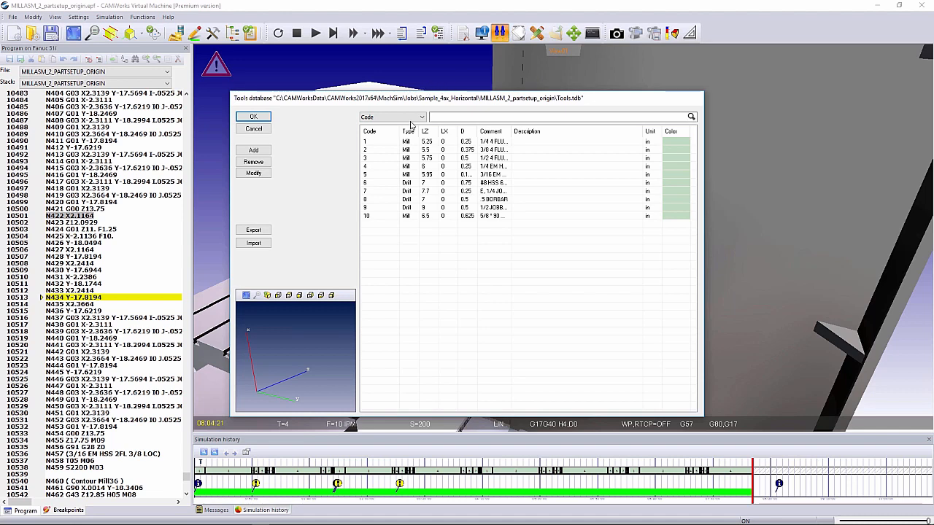
pyautogui.click(368, 159)
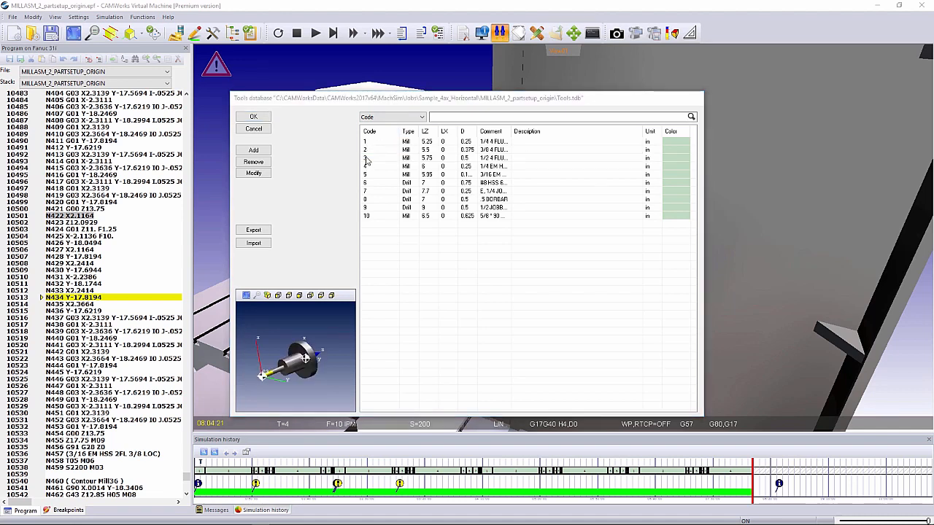
pyautogui.doubleClick(367, 159)
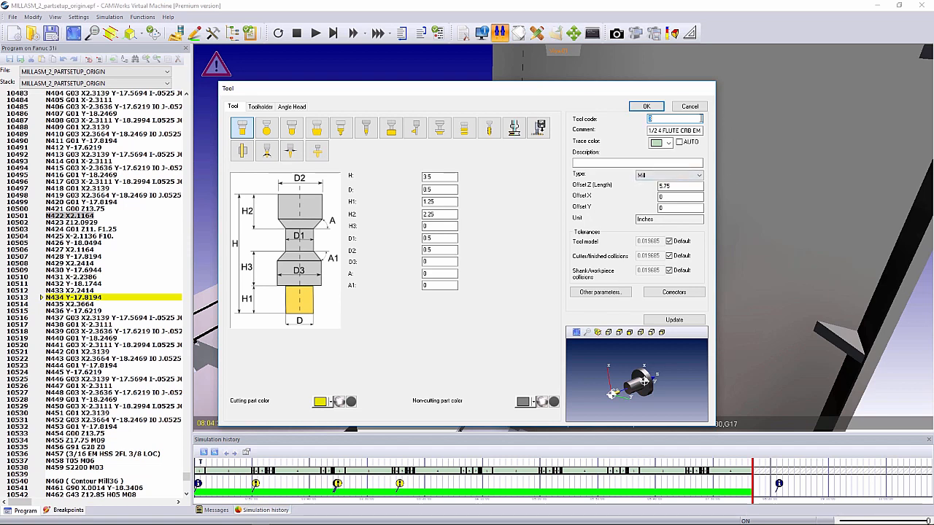
pyautogui.click(689, 108)
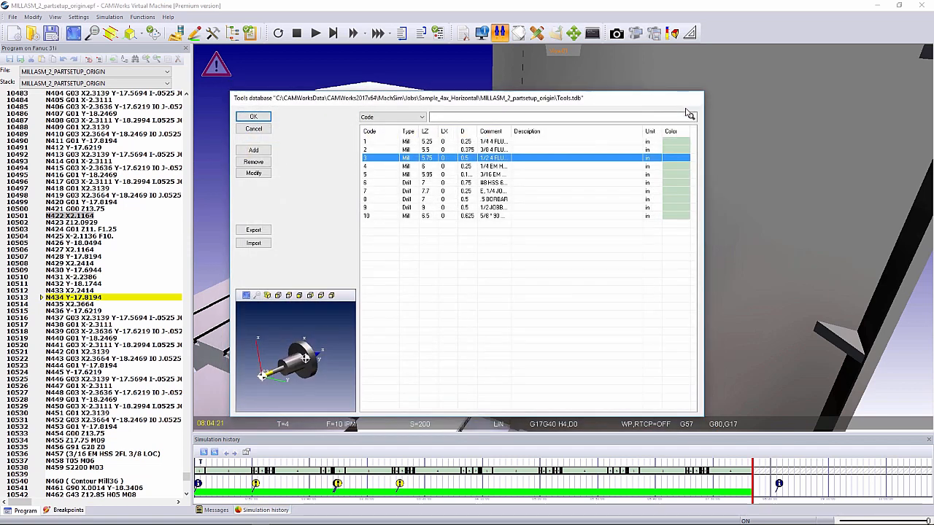
pyautogui.click(253, 118)
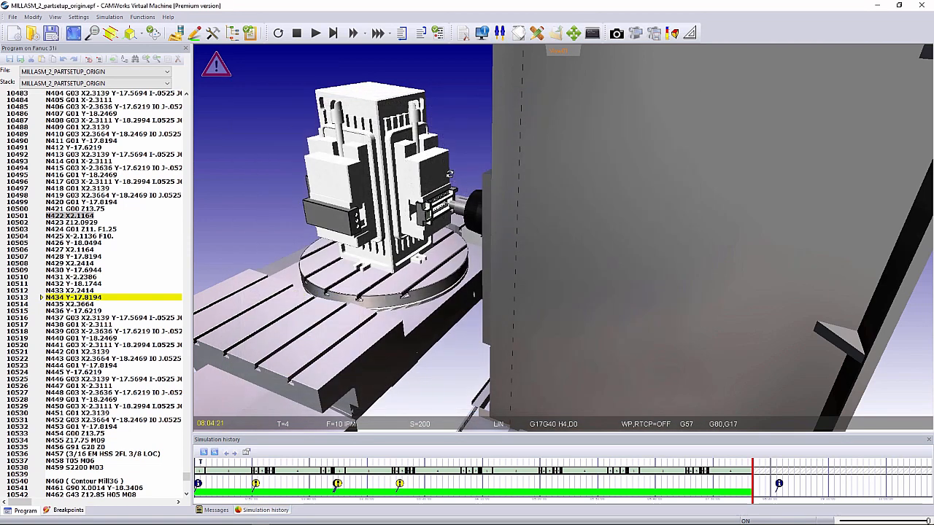
# - Widen the program pane and mark block N7 to read its A180. B0 rotary position
pyautogui.scroll(-2, 450, 175)
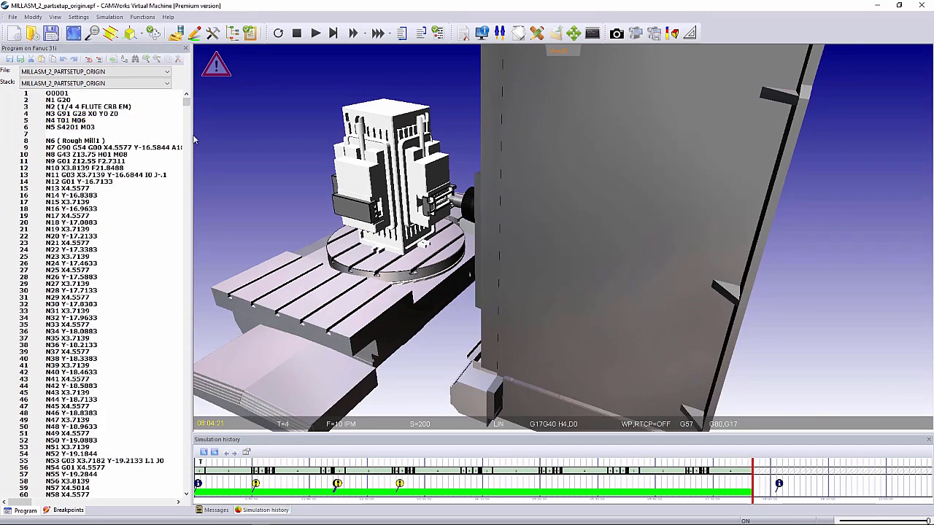
pyautogui.moveTo(195, 135); pyautogui.dragTo(229, 138)
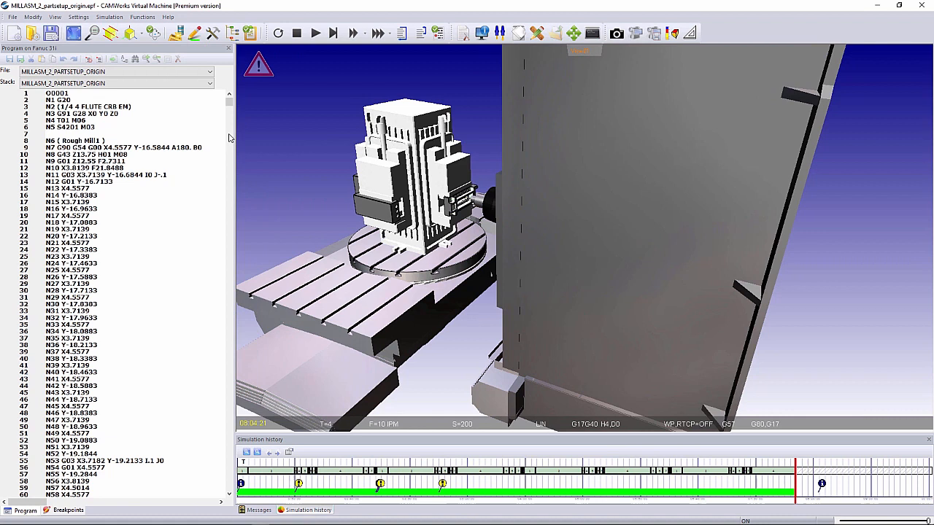
pyautogui.click(185, 147)
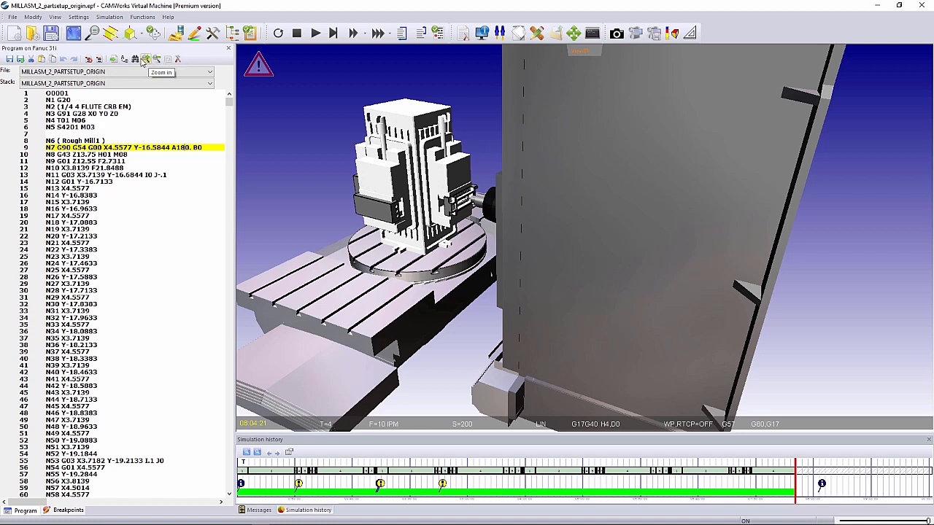
# - Search down the NC program for further occurrences of the letter A
pyautogui.click(135, 59)
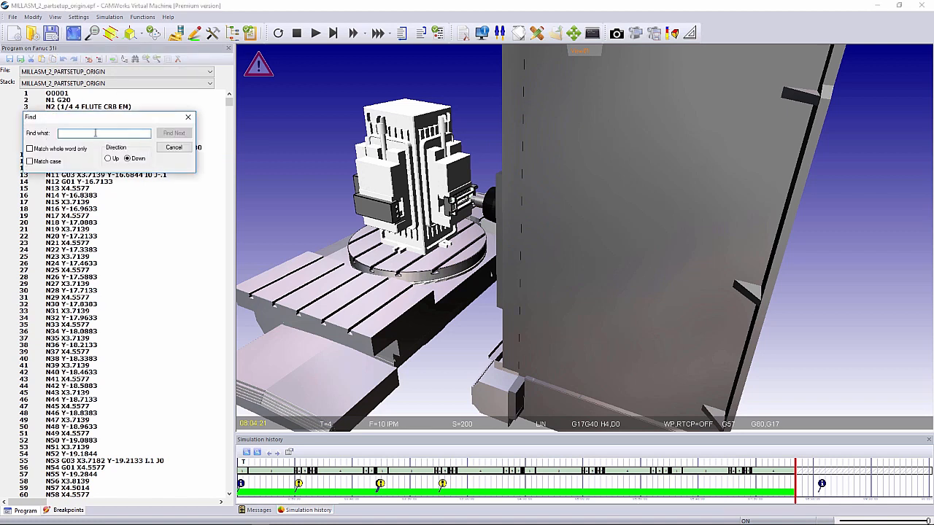
pyautogui.click(179, 134)
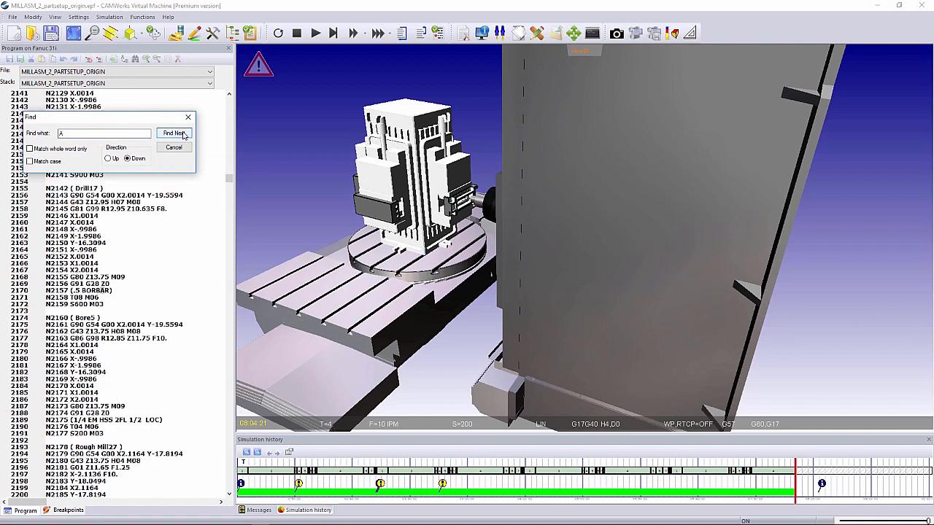
pyautogui.moveTo(139, 119); pyautogui.dragTo(259, 135)
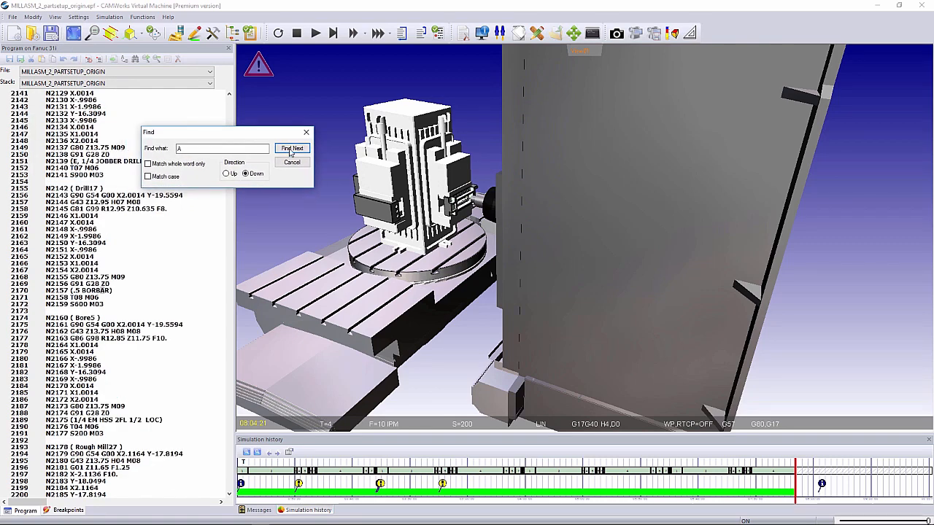
pyautogui.click(290, 148)
pyautogui.click(291, 149)
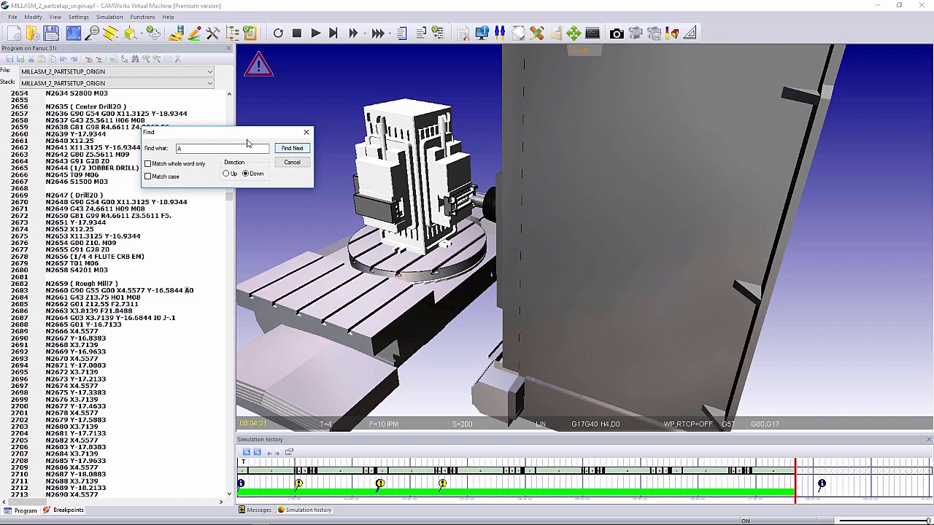
# - Search down the NC program for A90 and close the search
pyautogui.moveTo(247, 135); pyautogui.dragTo(295, 142)
pyautogui.click(270, 155)
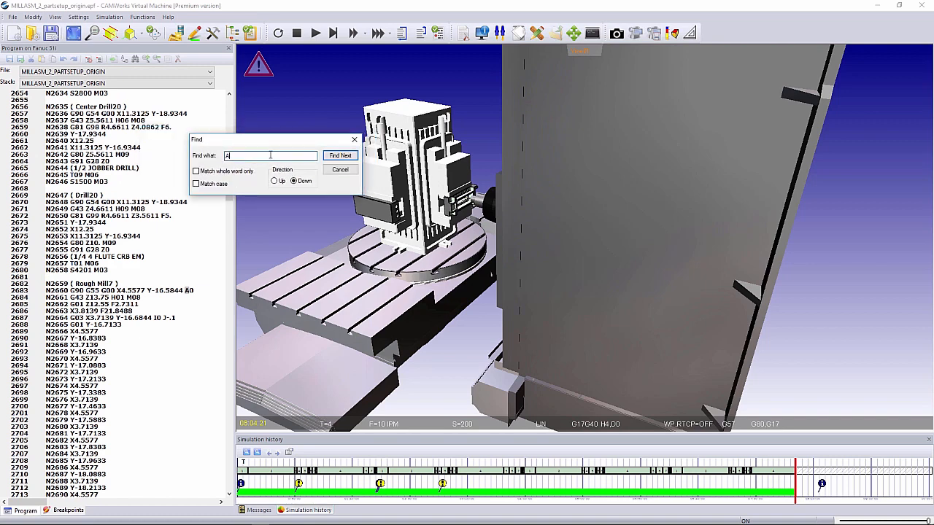
pyautogui.click(340, 156)
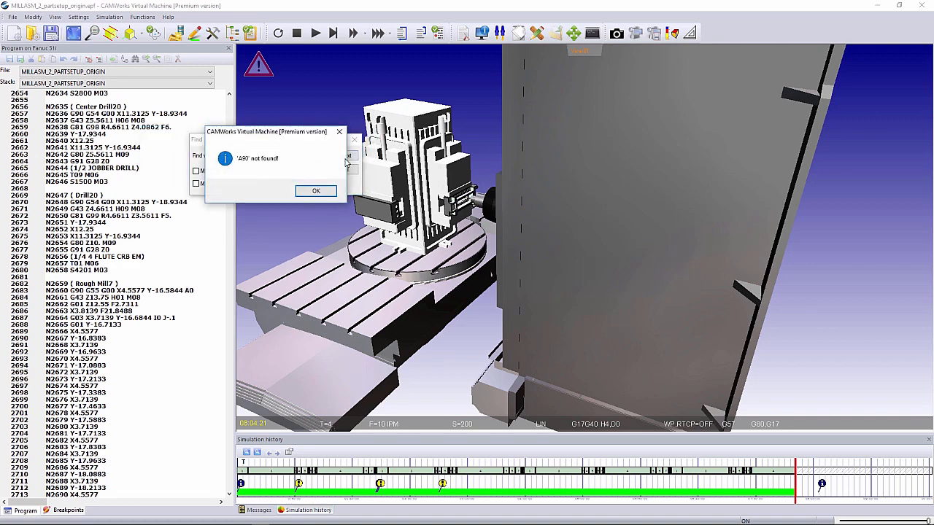
pyautogui.click(312, 189)
pyautogui.press('Escape')
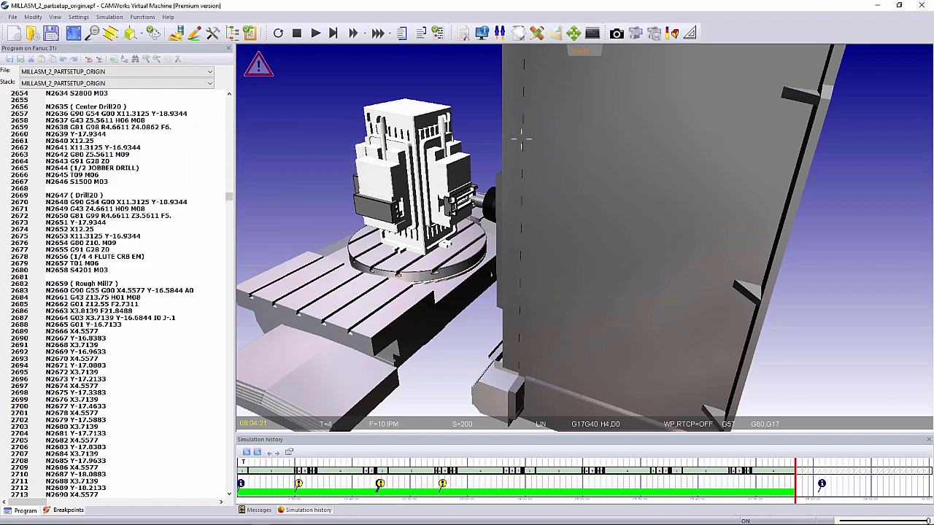
# - Close the virtual machine and open the machine definition of the tombstone assembly in SOLIDWORKS
pyautogui.click(922, 5)
pyautogui.moveTo(379, 201); pyautogui.dragTo(363, 218, button='middle')
pyautogui.click(48, 113)
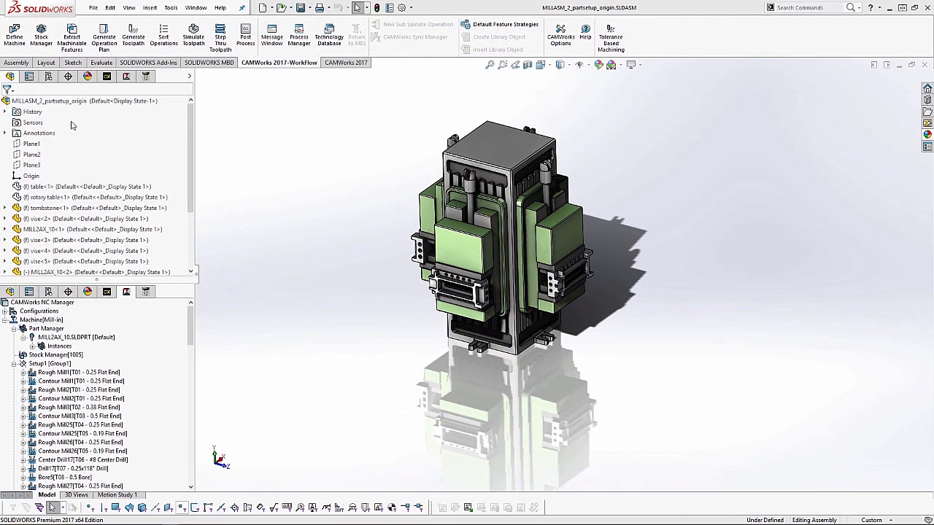
pyautogui.click(171, 113)
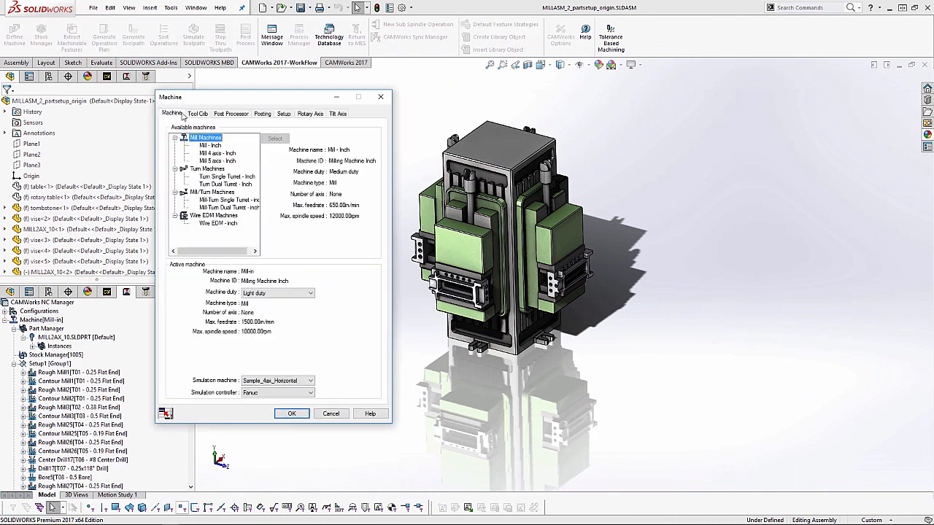
# - Set MILL_FANUC_4AX_H as the machine's active post processor and accept the machine definition
pyautogui.click(222, 114)
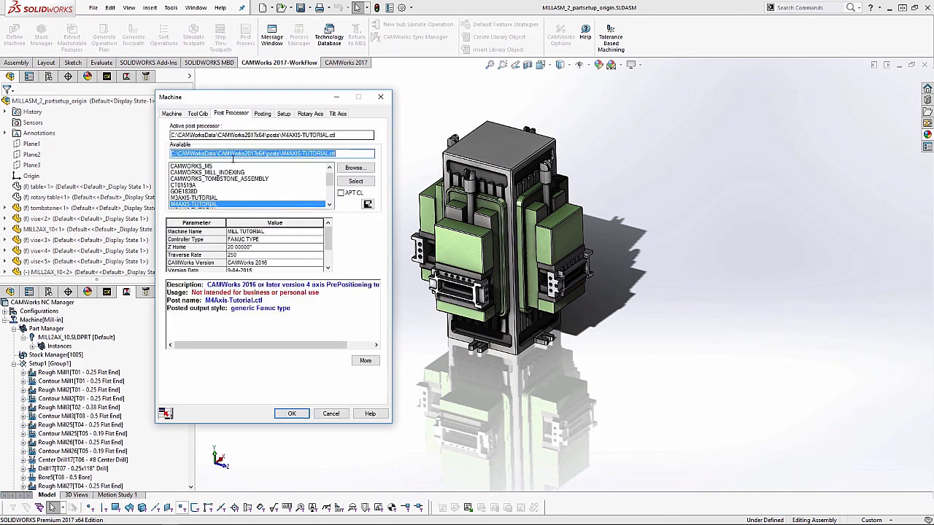
pyautogui.moveTo(330, 176); pyautogui.dragTo(340, 196)
pyautogui.click(197, 185)
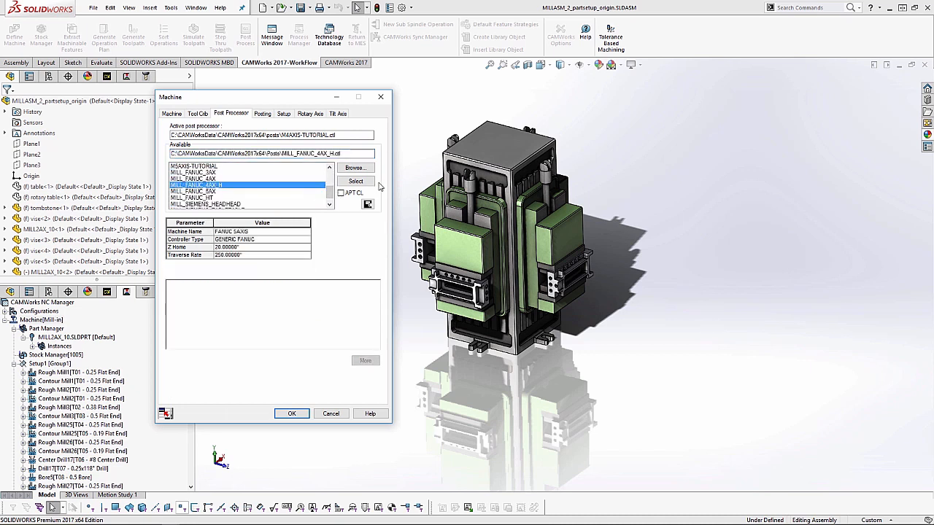
pyautogui.click(356, 183)
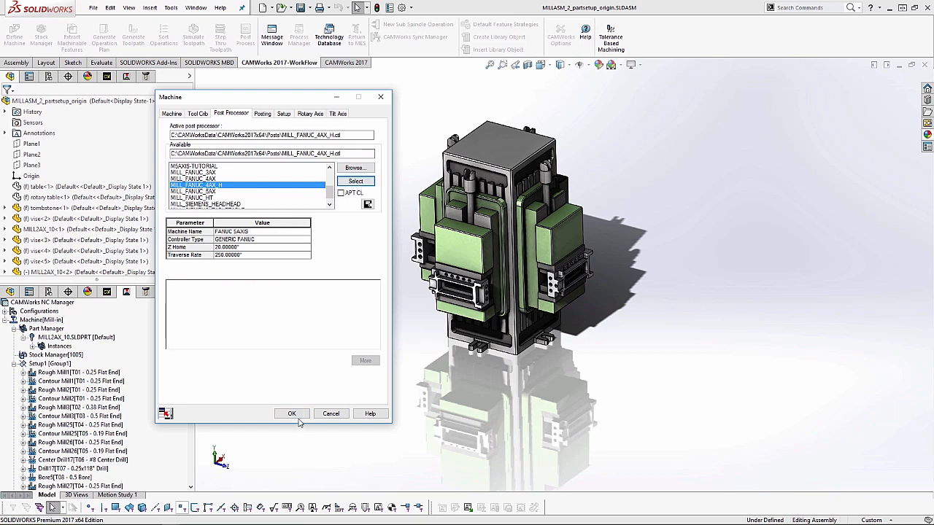
pyautogui.click(297, 413)
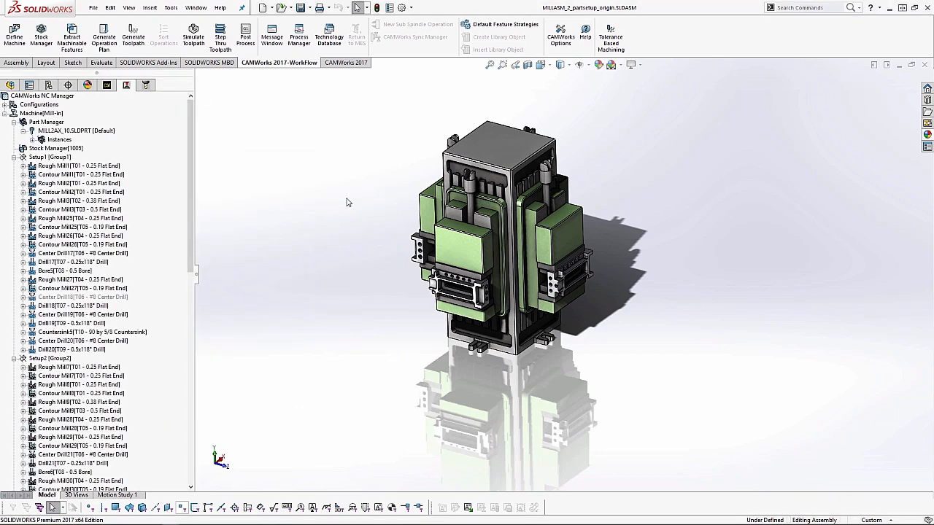
# - Post the NC program over the existing MILLASM_2_partsetup_origin.txt with Run machine simulation enabled
pyautogui.click(245, 37)
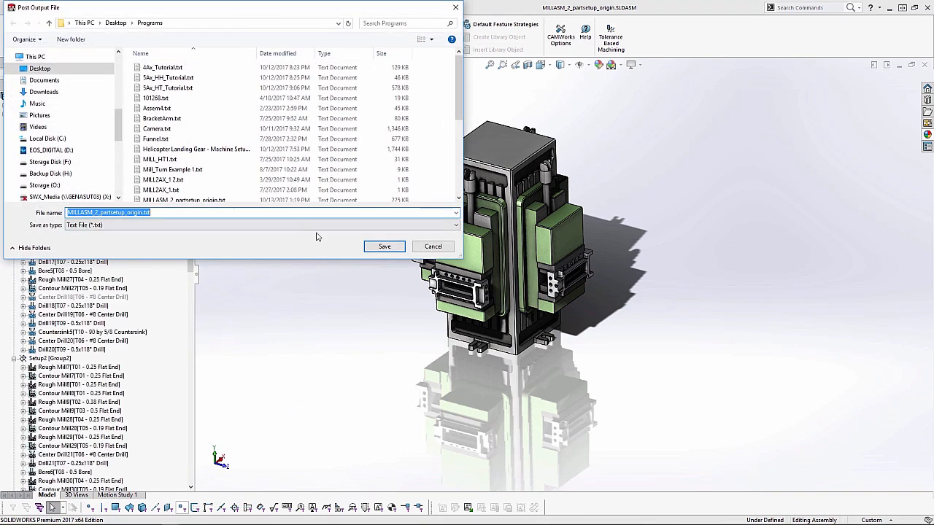
pyautogui.click(385, 247)
pyautogui.click(485, 271)
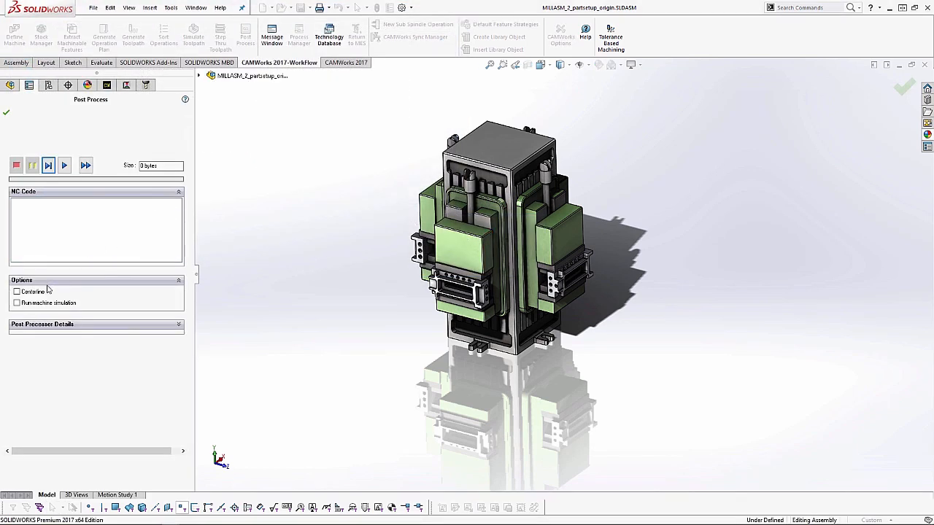
pyautogui.click(85, 166)
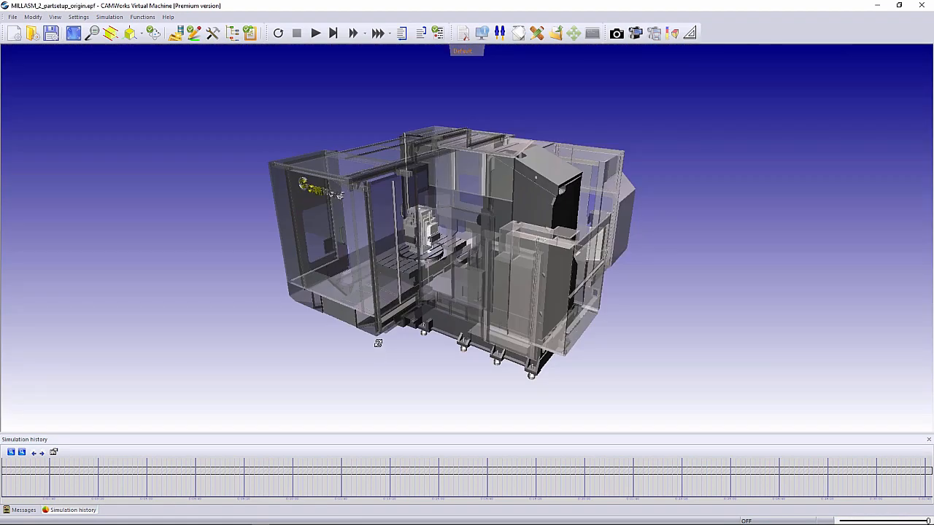
# - Switch the virtual machine to View01 without the enclosure and show the NC program window
pyautogui.scroll(5, 399, 197)
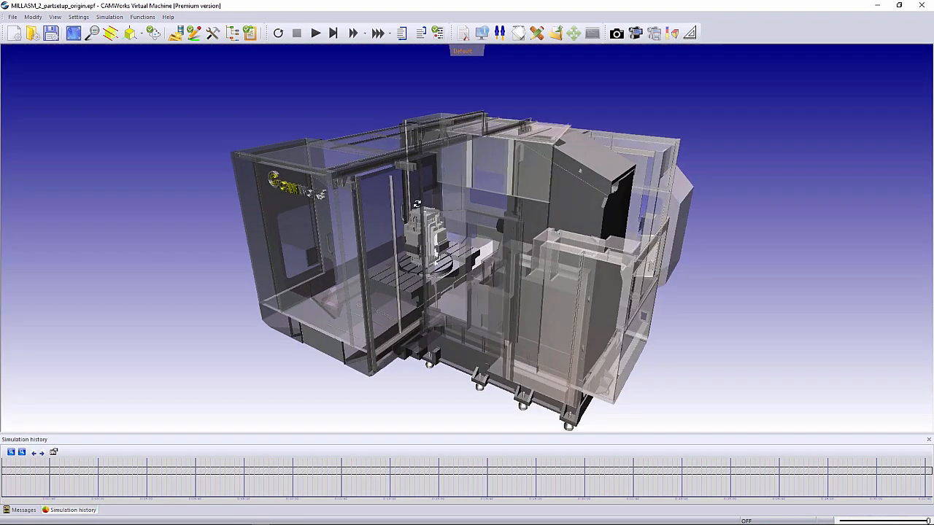
pyautogui.click(464, 52)
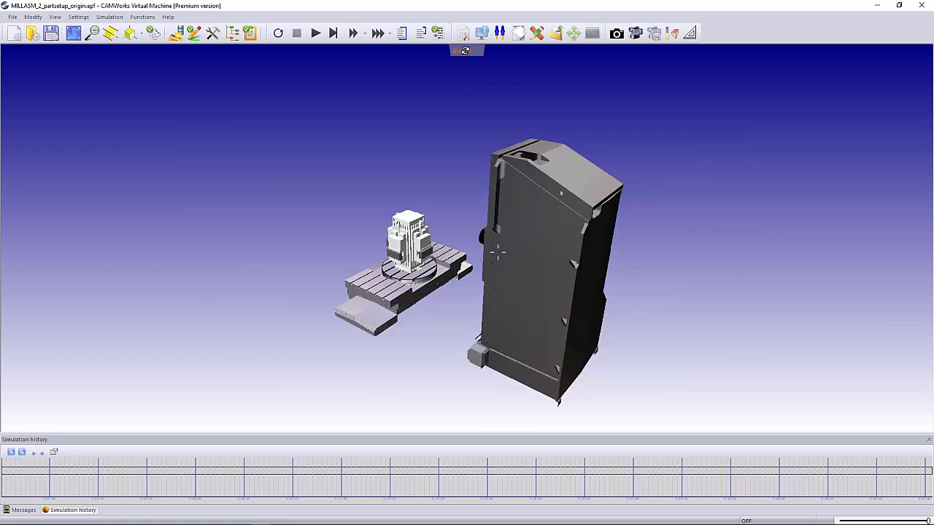
pyautogui.scroll(2, 404, 285)
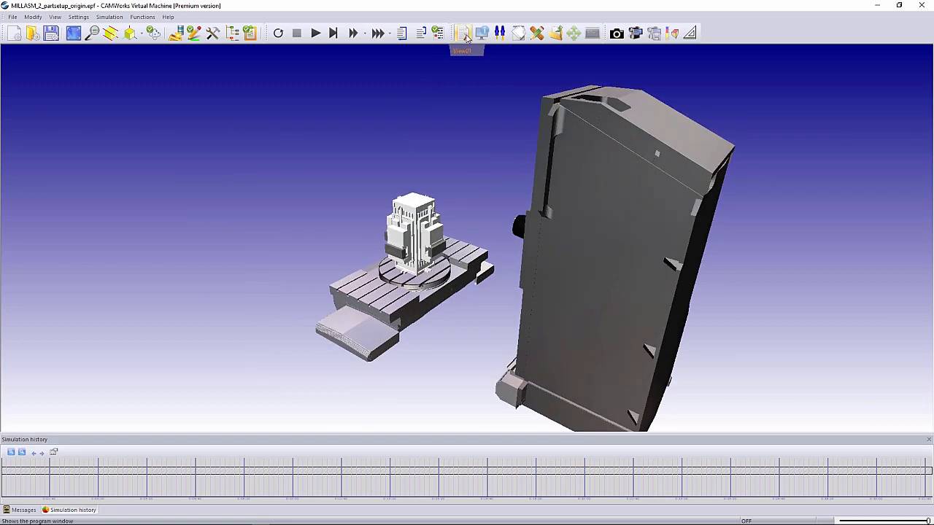
pyautogui.click(465, 34)
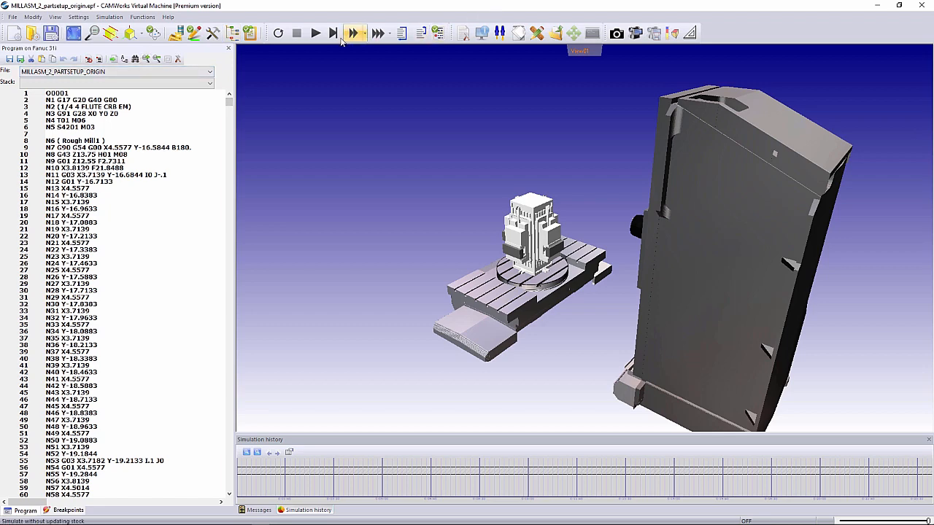
# - Run the simulation of the posted code, watch the tool at the tombstone up close, and close the virtual machine
pyautogui.click(315, 33)
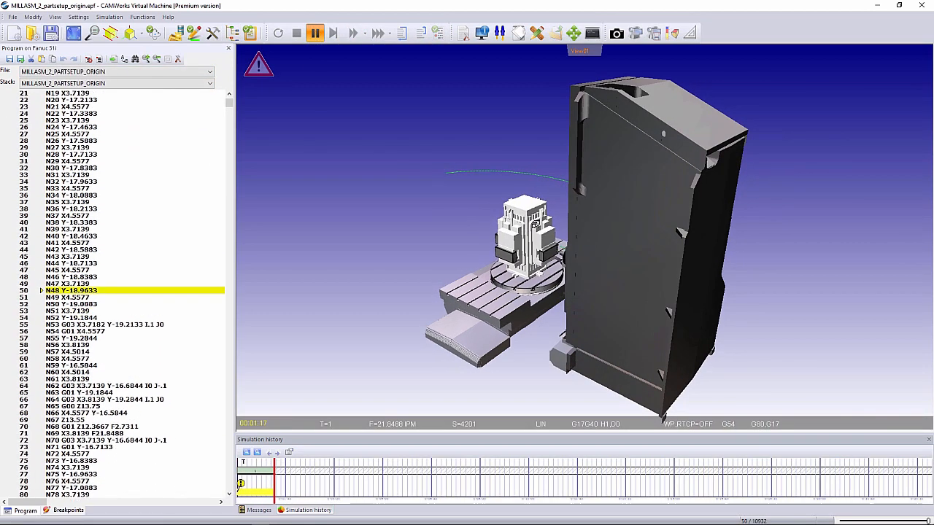
pyautogui.scroll(5, 536, 225)
pyautogui.moveTo(586, 269); pyautogui.dragTo(600, 266)
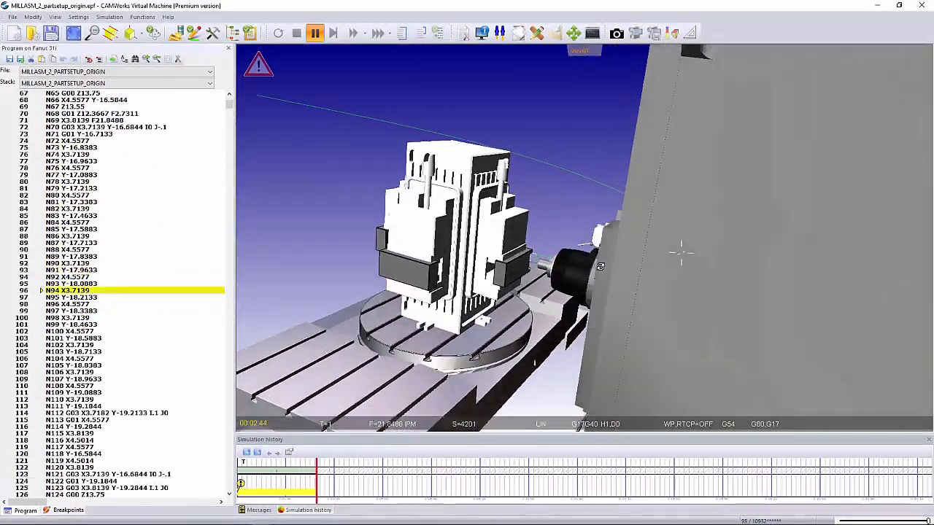
pyautogui.moveTo(600, 266); pyautogui.dragTo(568, 269, button='middle')
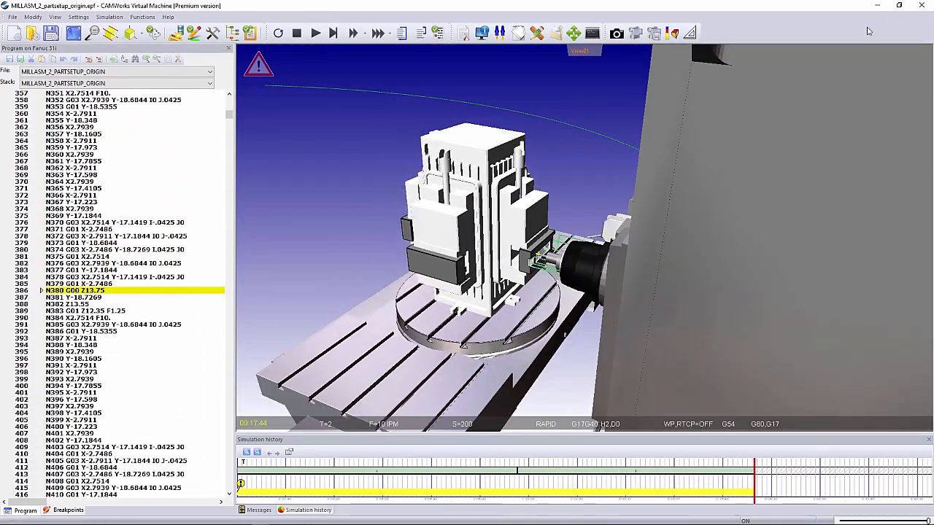
pyautogui.click(921, 5)
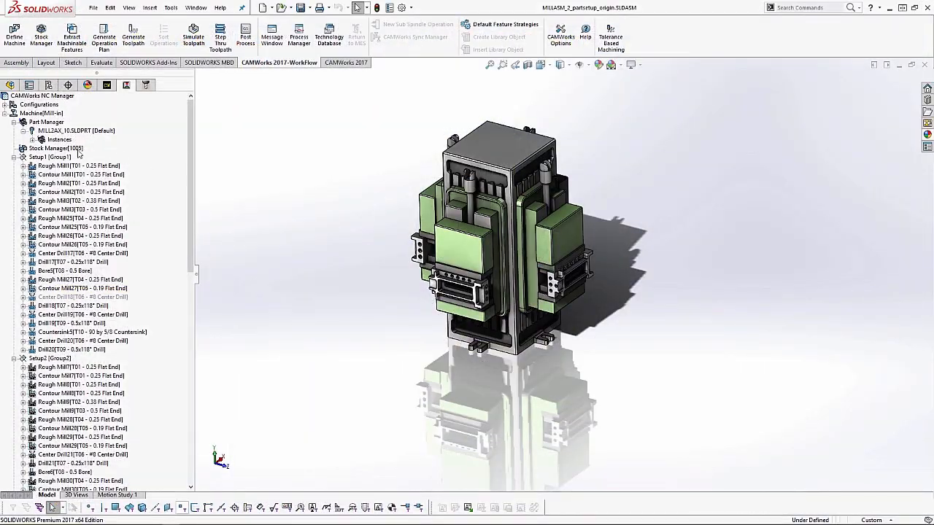
# - Sort the machine's operations with the By and across setups strategy and apply the new order
pyautogui.rightClick(48, 114)
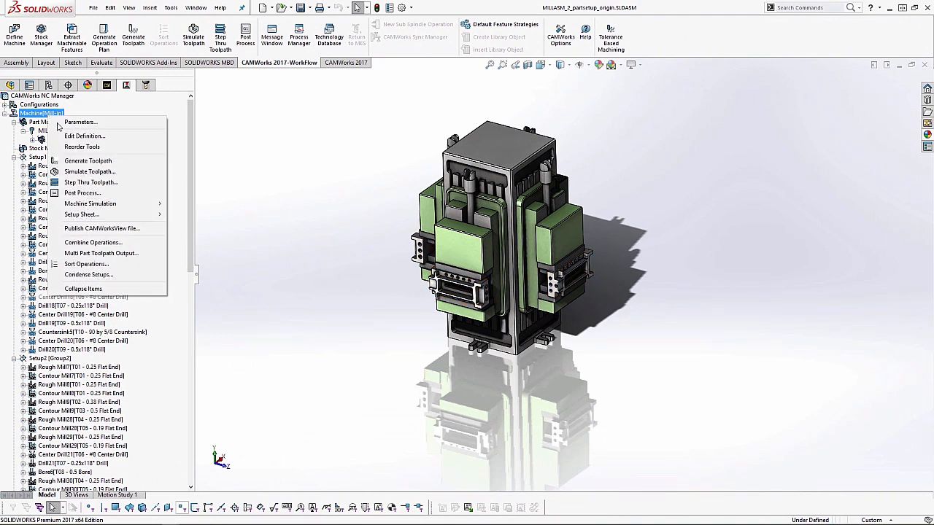
pyautogui.click(87, 264)
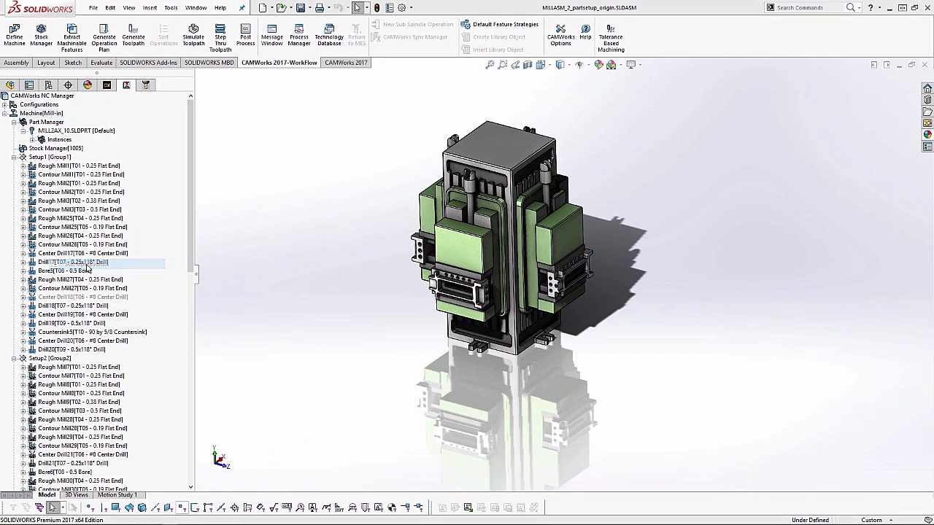
pyautogui.click(318, 187)
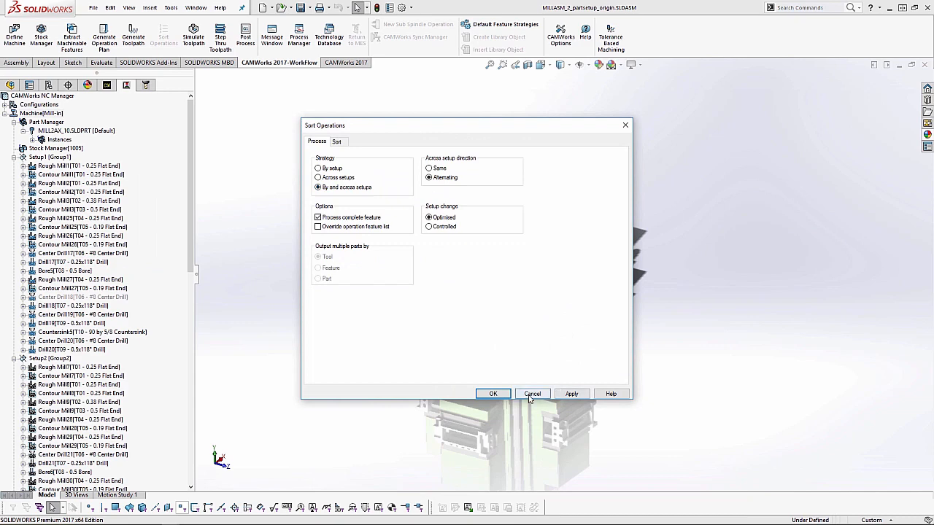
pyautogui.click(571, 393)
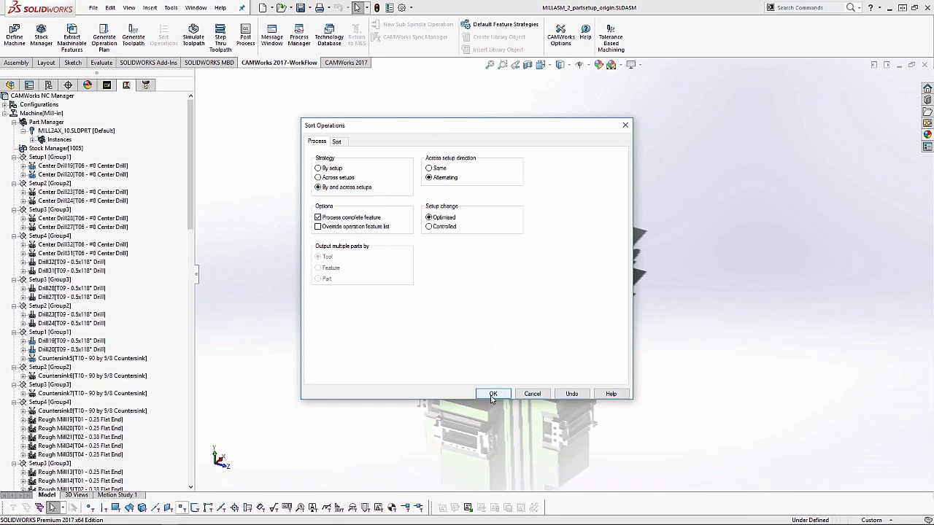
pyautogui.click(493, 393)
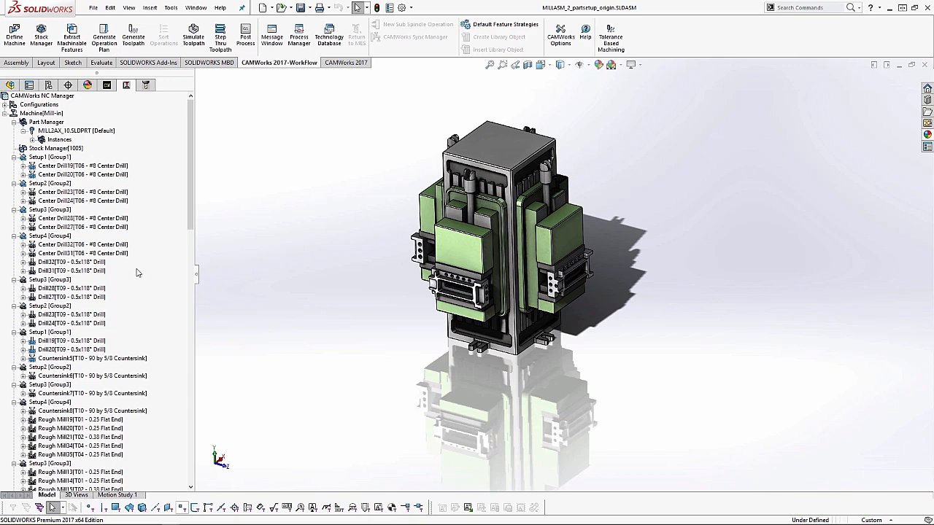
# - Repost the sorted operations over MILLASM_2_partsetup_origin.txt with Run machine simulation enabled
pyautogui.click(246, 37)
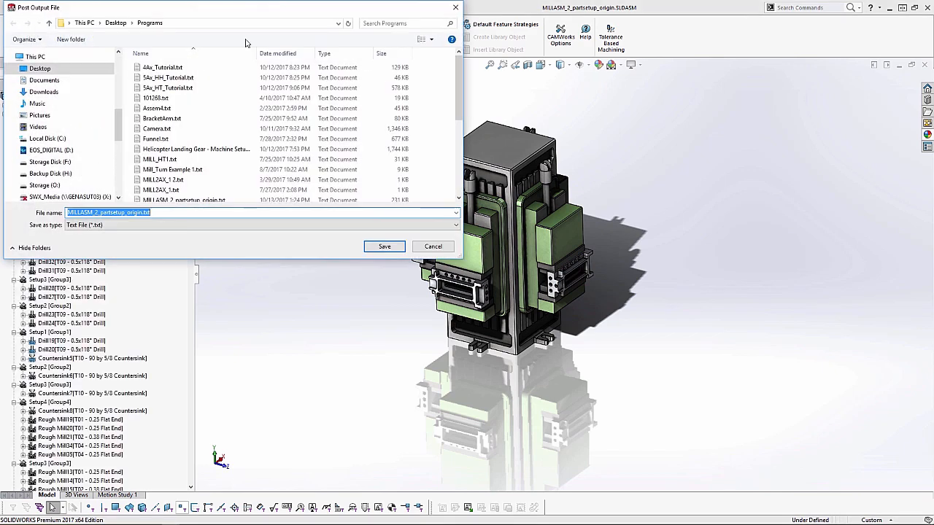
pyautogui.click(384, 247)
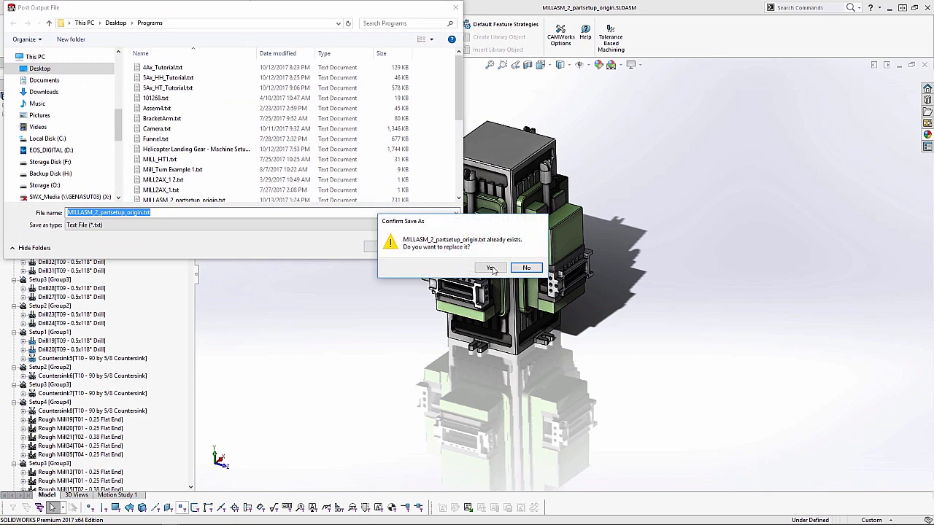
pyautogui.click(492, 267)
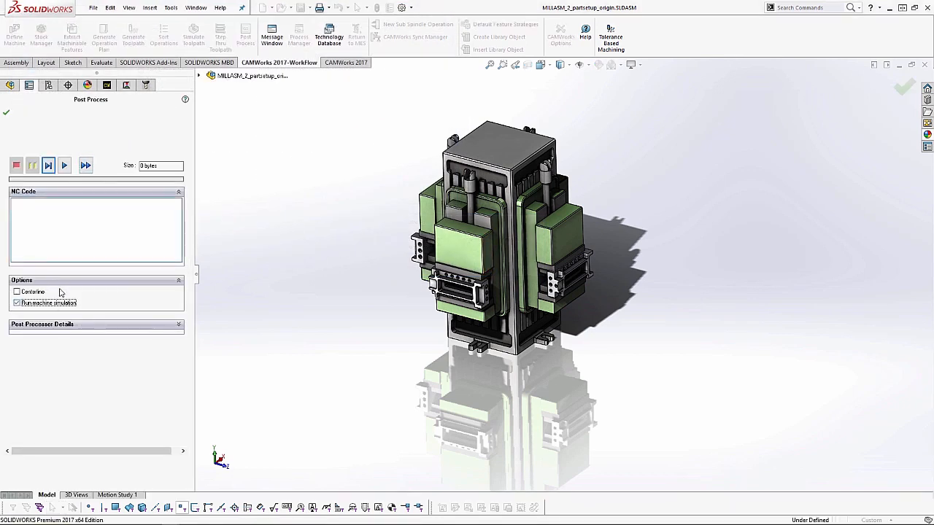
pyautogui.click(87, 173)
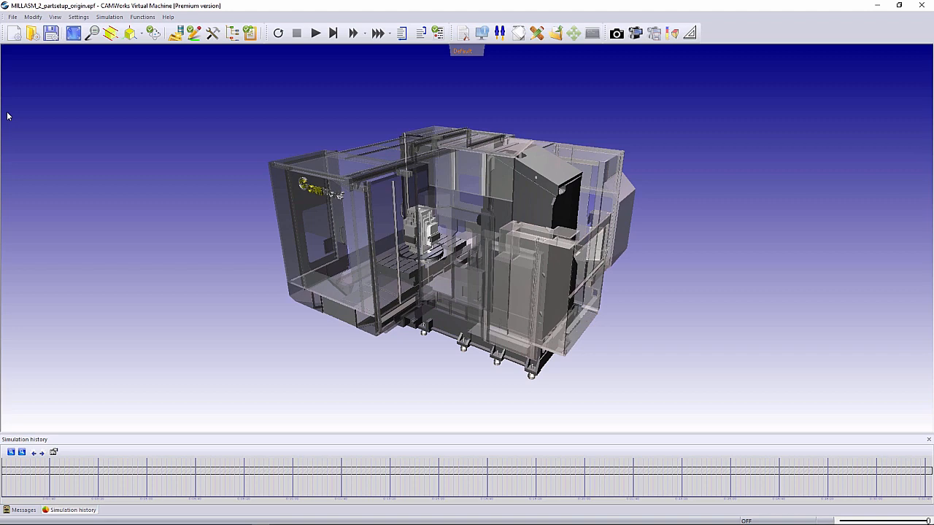
# - Show the NC program beside View01 of the virtual machine and simulate the sorted drilling operations near the tombstone
pyautogui.click(463, 34)
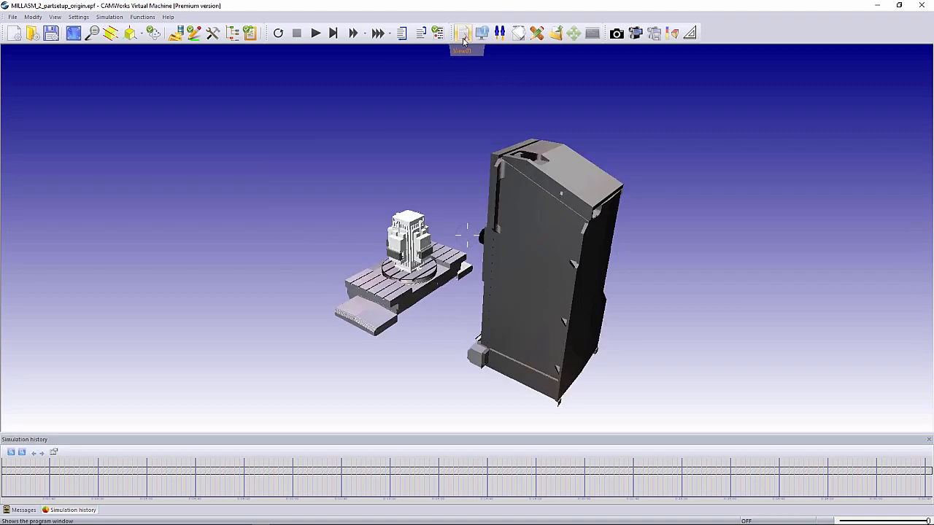
pyautogui.click(316, 34)
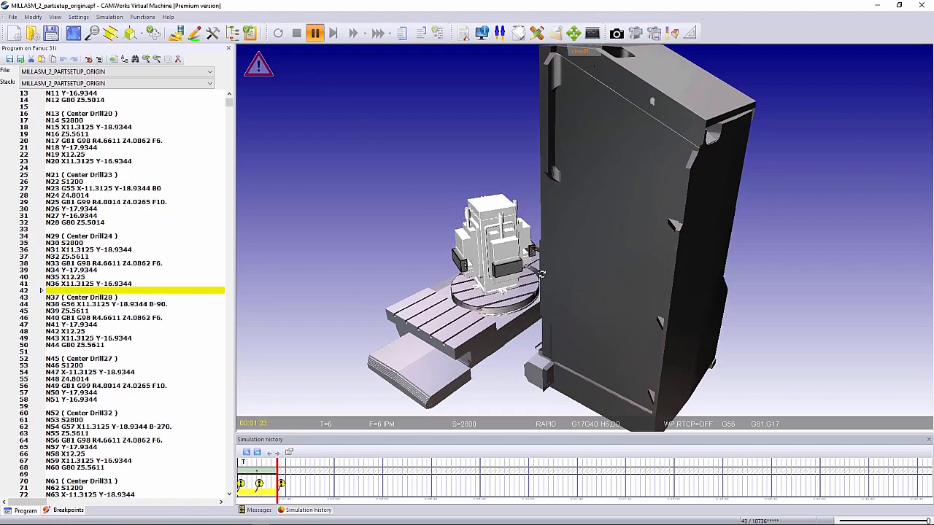
pyautogui.scroll(5, 534, 250)
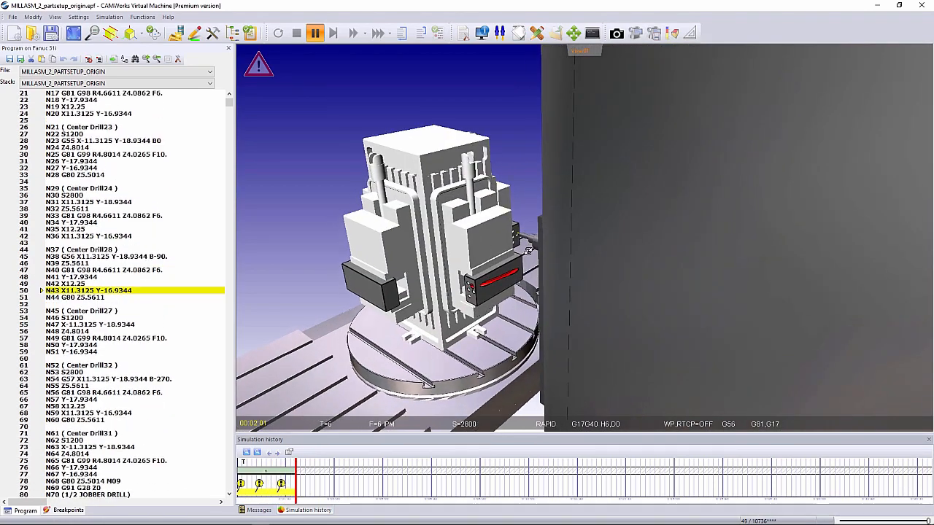
pyautogui.scroll(3, 540, 256)
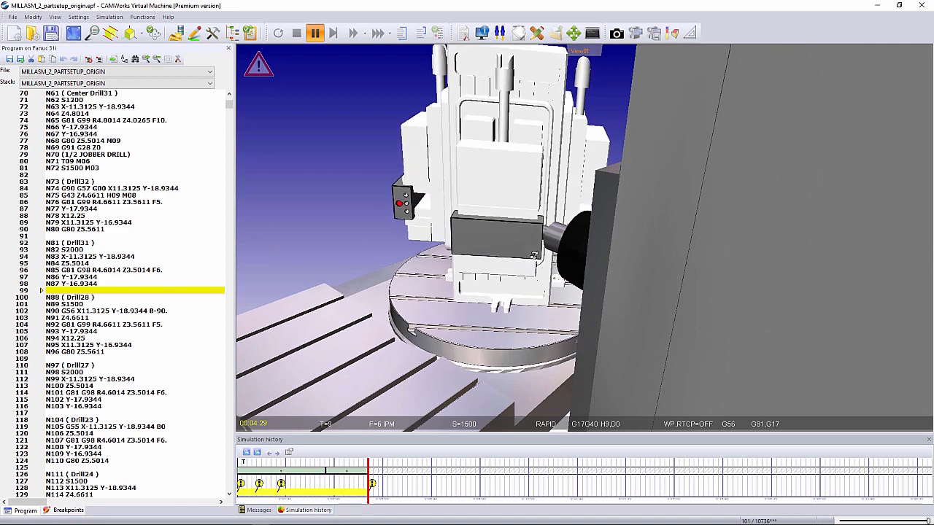
# - Resume the simulation from the B-90. rotation in block N90, pause it, and close the virtual machine
pyautogui.click(297, 34)
pyautogui.click(176, 33)
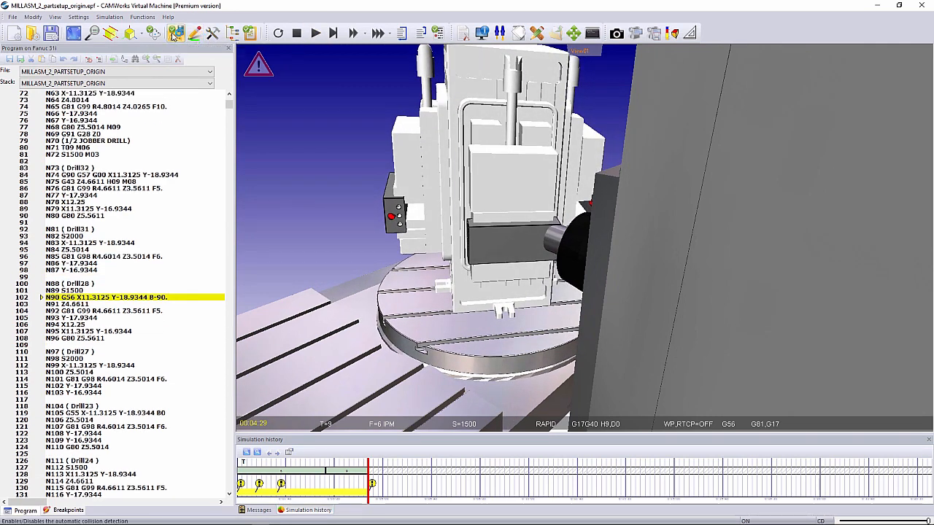
pyautogui.click(315, 34)
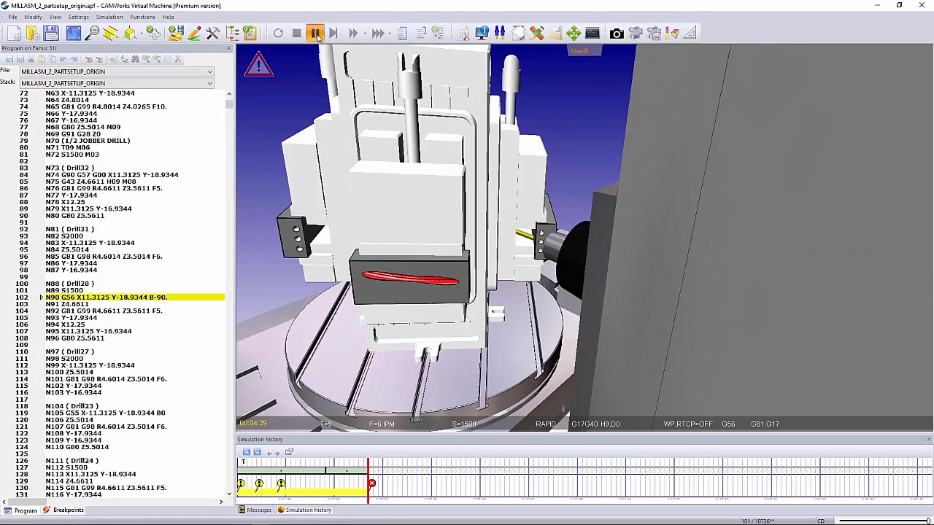
pyautogui.click(317, 38)
pyautogui.click(922, 6)
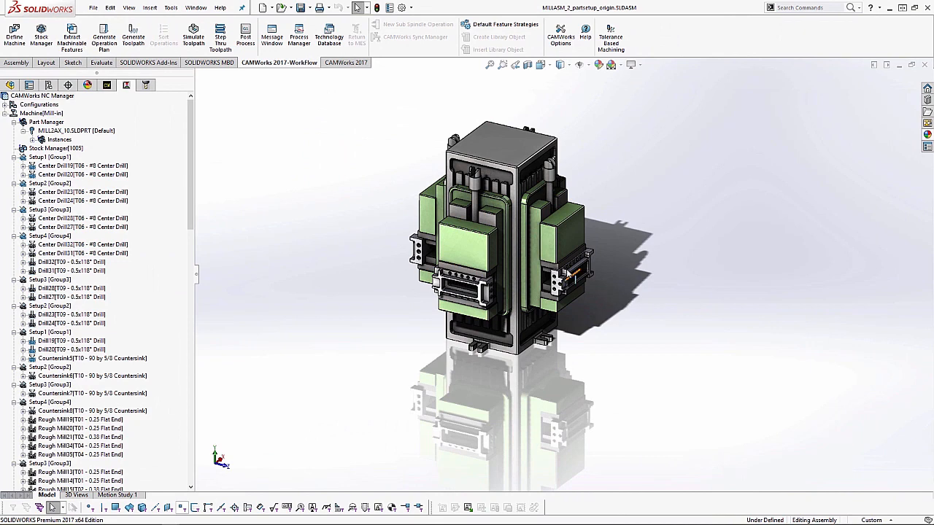
# - Inspect the tombstone assembly from a few angles and switch to the Sample5ax_1.SLDASM assembly
pyautogui.scroll(-1, 506, 377)
pyautogui.moveTo(508, 365); pyautogui.dragTo(519, 373, button='middle')
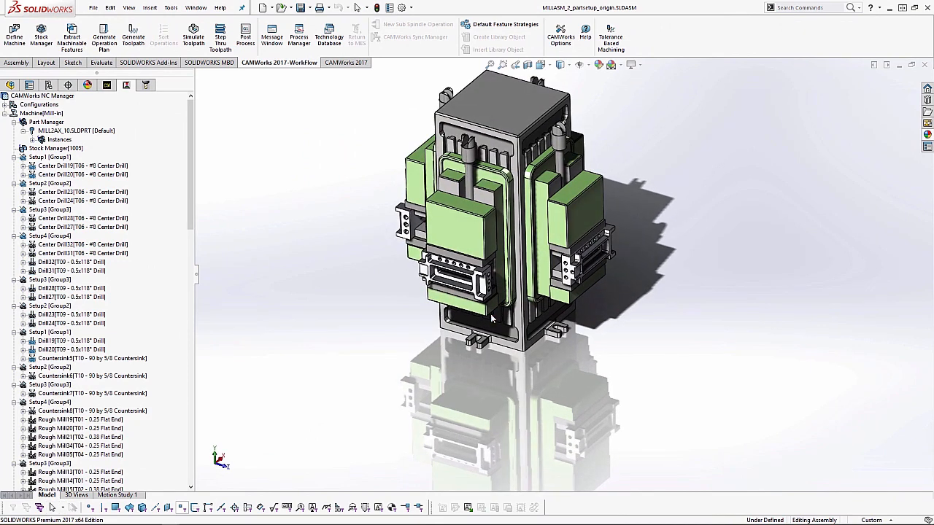
pyautogui.scroll(2, 564, 284)
pyautogui.scroll(-1, 564, 284)
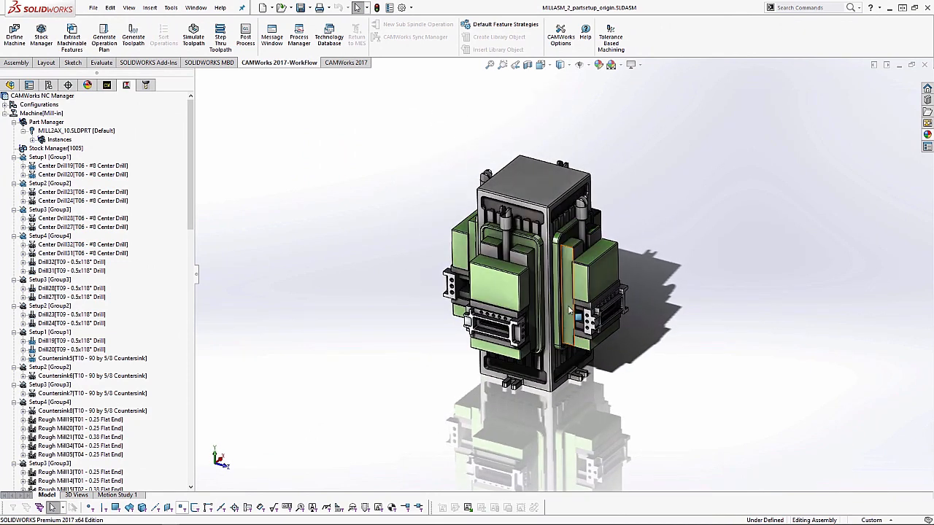
pyautogui.scroll(-1, 576, 317)
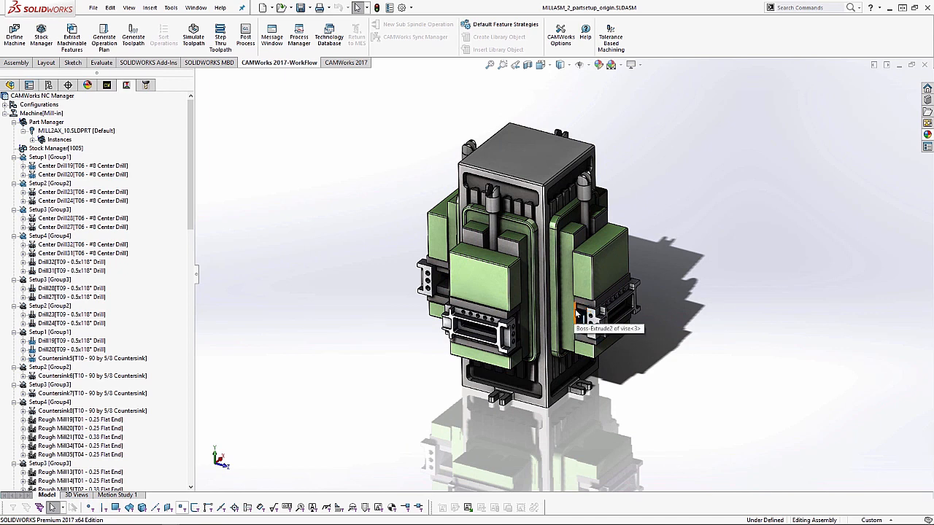
pyautogui.hotkey('ctrl', 'Tab')
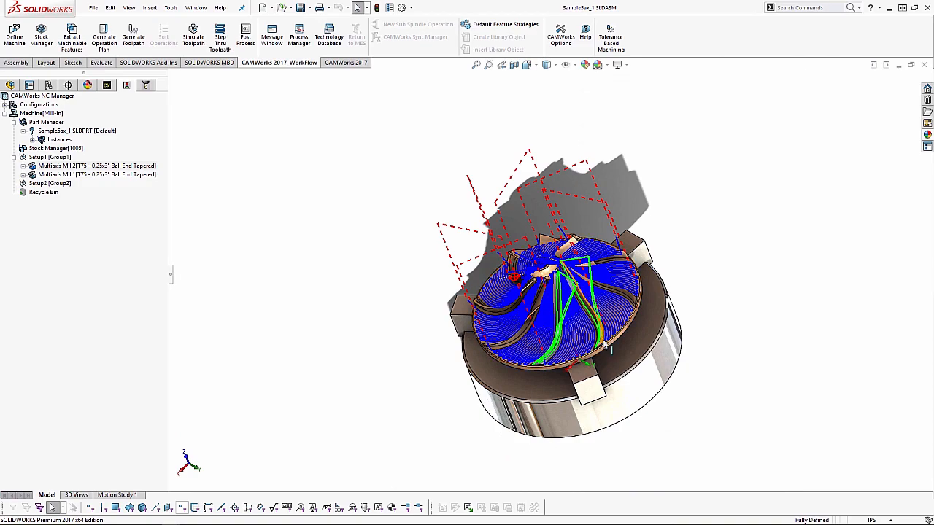
# - Inspect the impeller's multiaxis toolpaths, simulate them on the stock, and close the toolpath simulation
pyautogui.moveTo(604, 340)
pyautogui.mouseDown(button='middle')
pyautogui.moveTo(618, 322)
pyautogui.moveTo(603, 358)
pyautogui.mouseUp(button='middle')
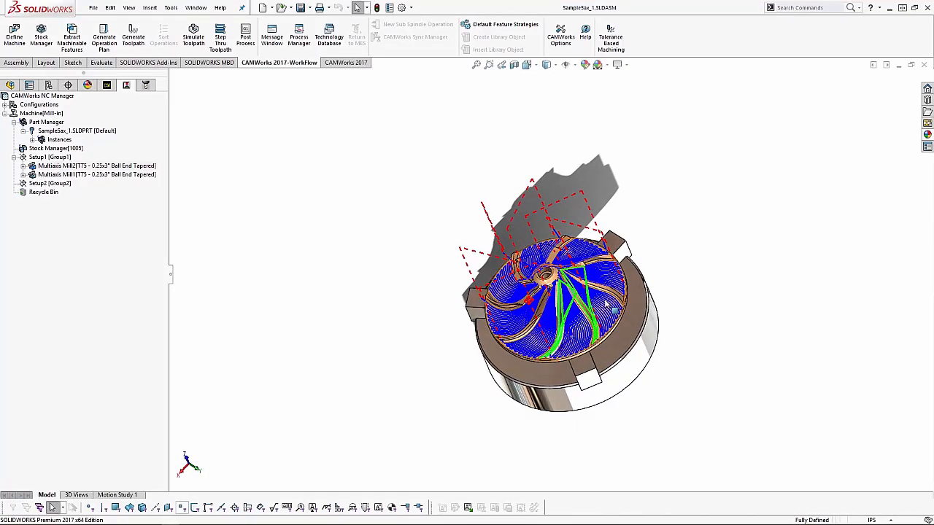
pyautogui.scroll(-5, 559, 299)
pyautogui.moveTo(550, 283)
pyautogui.mouseDown(button='middle')
pyautogui.moveTo(512, 288)
pyautogui.moveTo(560, 284)
pyautogui.mouseUp(button='middle')
pyautogui.scroll(5, 562, 284)
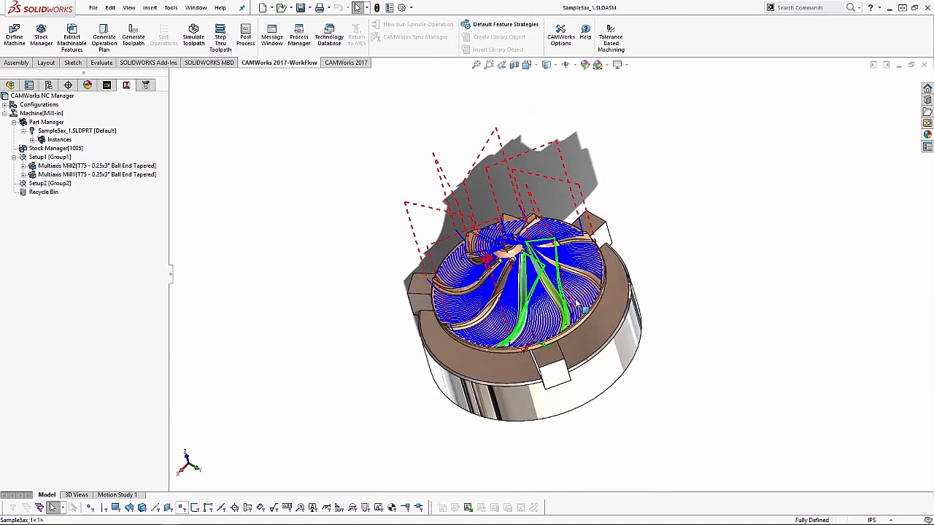
pyautogui.click(194, 41)
pyautogui.moveTo(539, 272); pyautogui.dragTo(458, 198, button='middle')
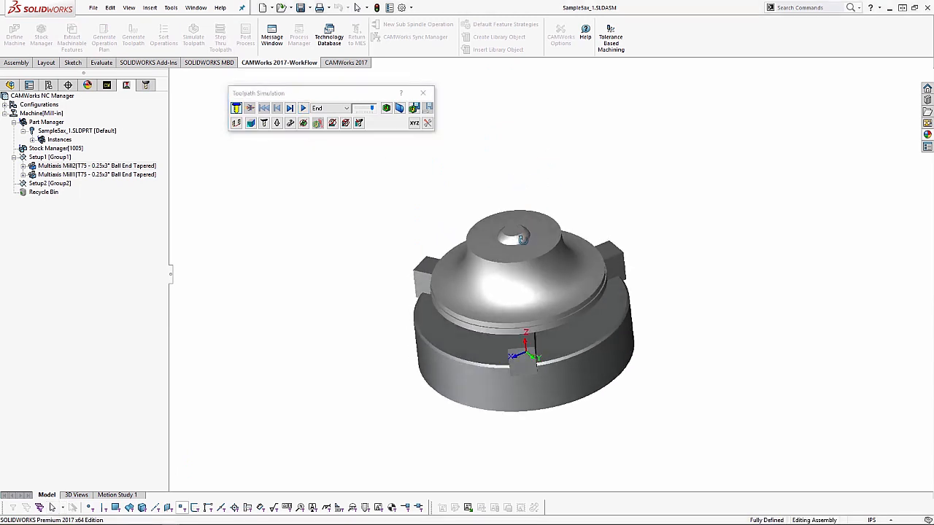
pyautogui.click(302, 108)
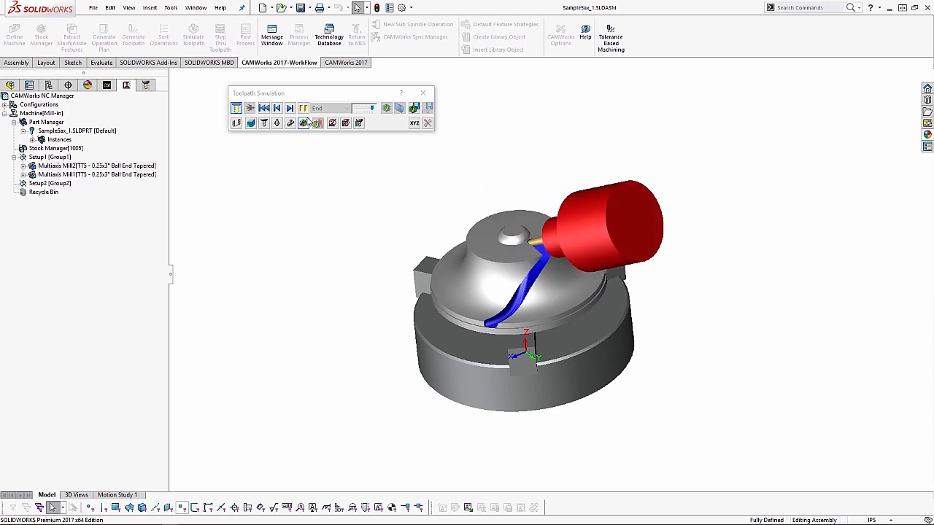
pyautogui.click(423, 93)
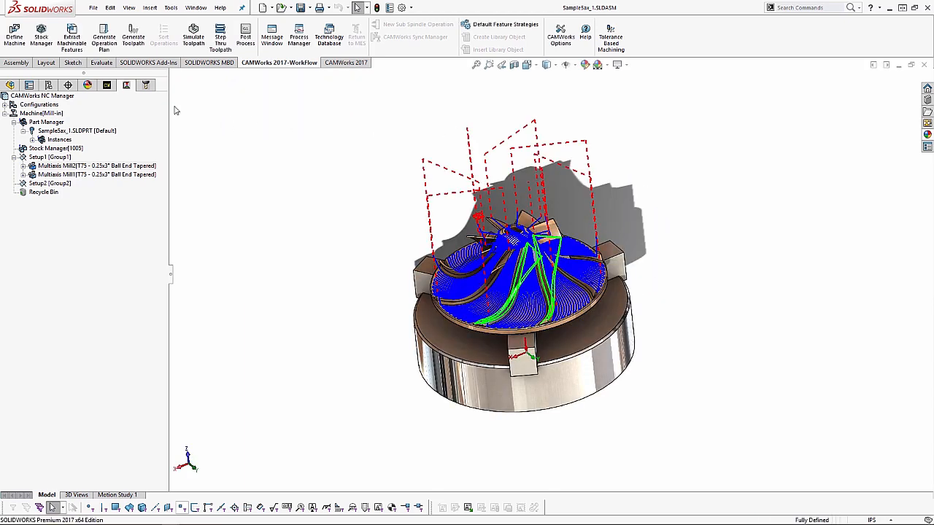
# - Post process the assembly over the existing Sample5ax_1.txt with Run machine simulation enabled
pyautogui.click(245, 36)
pyautogui.click(384, 246)
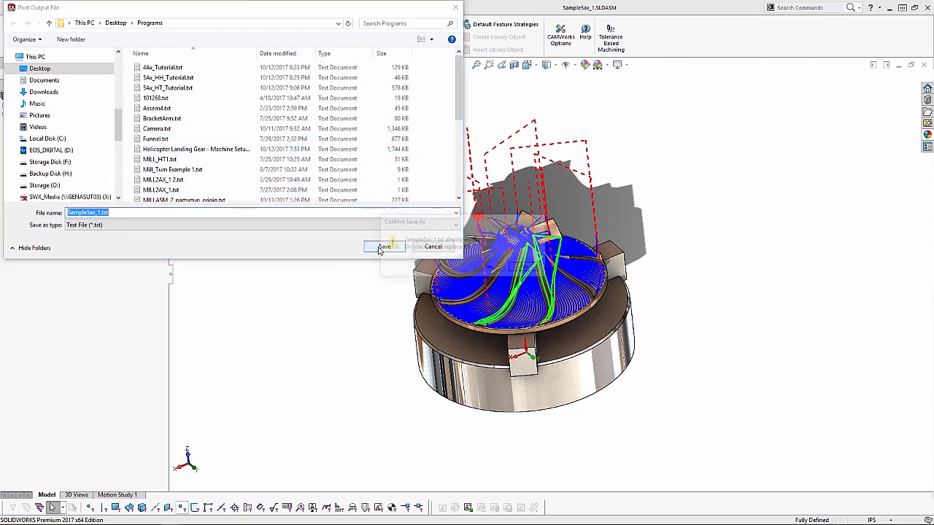
pyautogui.click(491, 267)
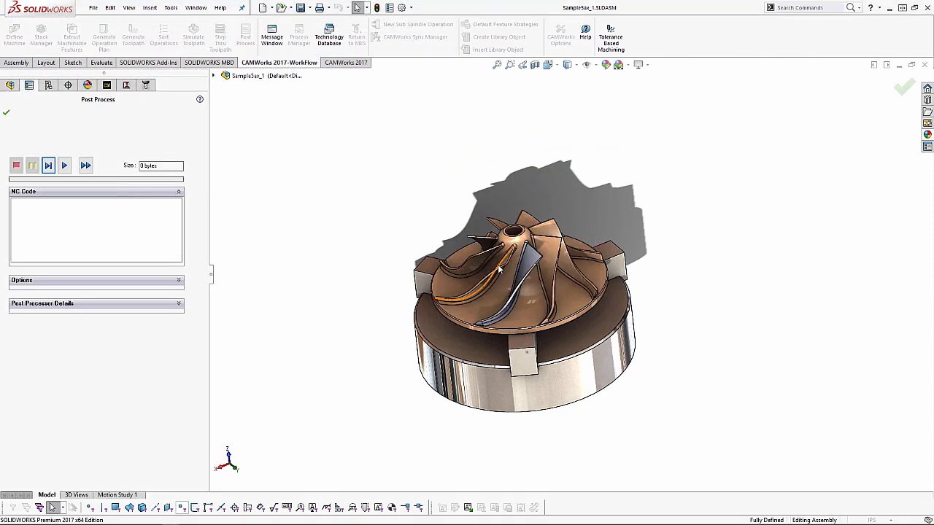
pyautogui.click(68, 281)
pyautogui.click(42, 303)
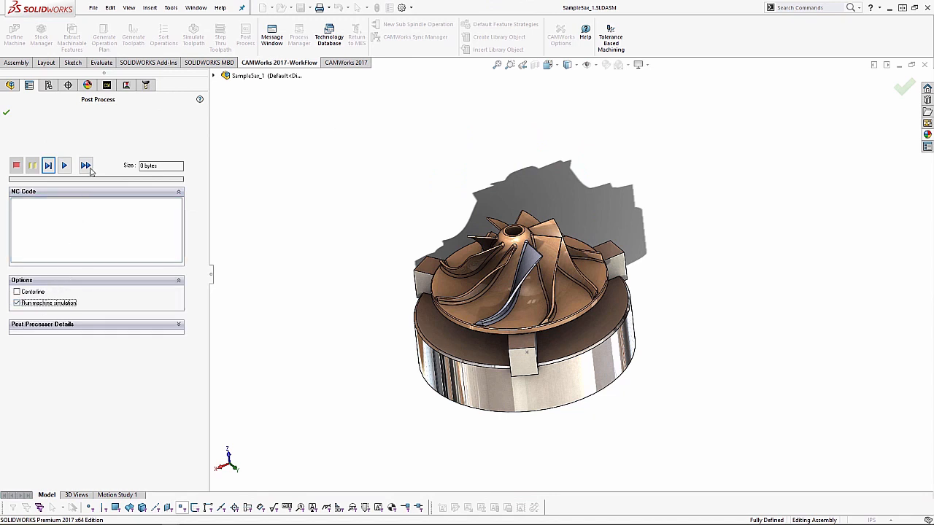
pyautogui.click(89, 167)
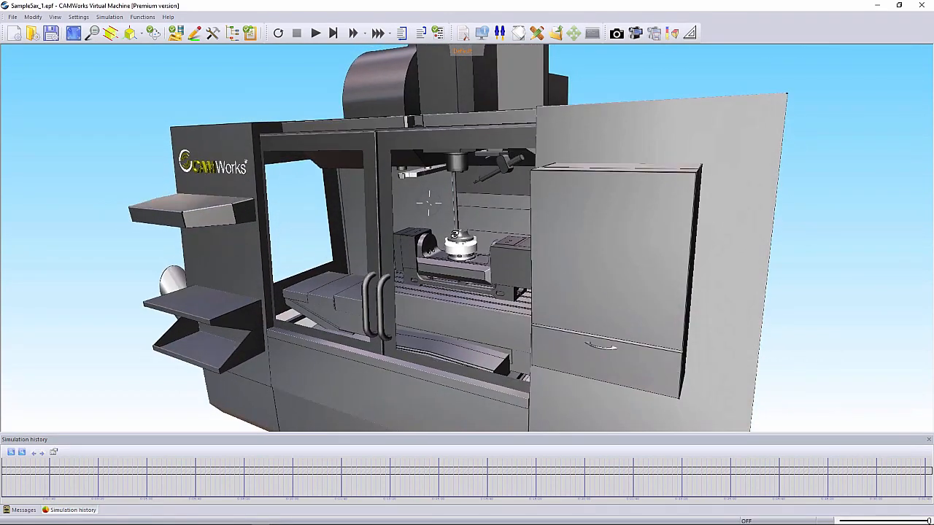
# - Display the virtual machine in View01 and frame the spindle above the impeller stock on the trunnion table
pyautogui.scroll(1, 489, 137)
pyautogui.click(452, 51)
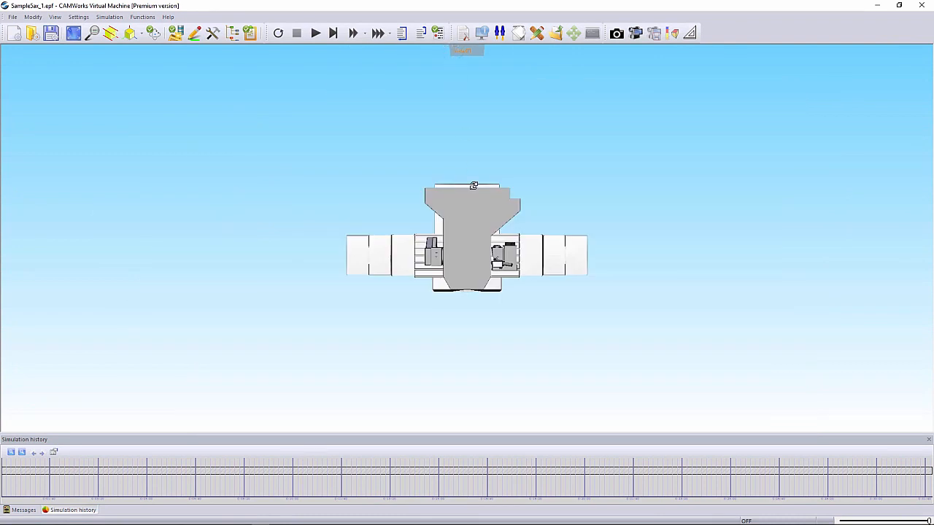
pyautogui.moveTo(456, 241); pyautogui.dragTo(585, 153)
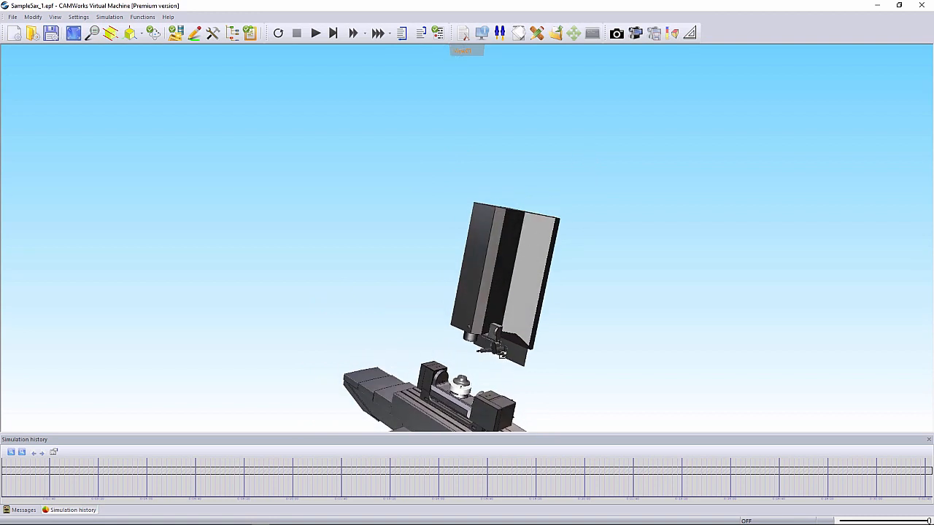
pyautogui.moveTo(496, 366); pyautogui.dragTo(505, 280)
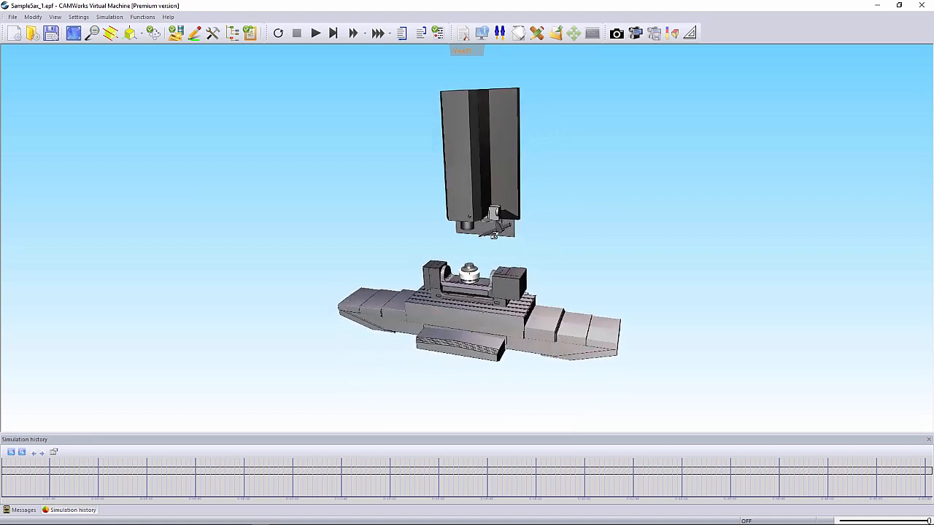
pyautogui.scroll(5, 478, 237)
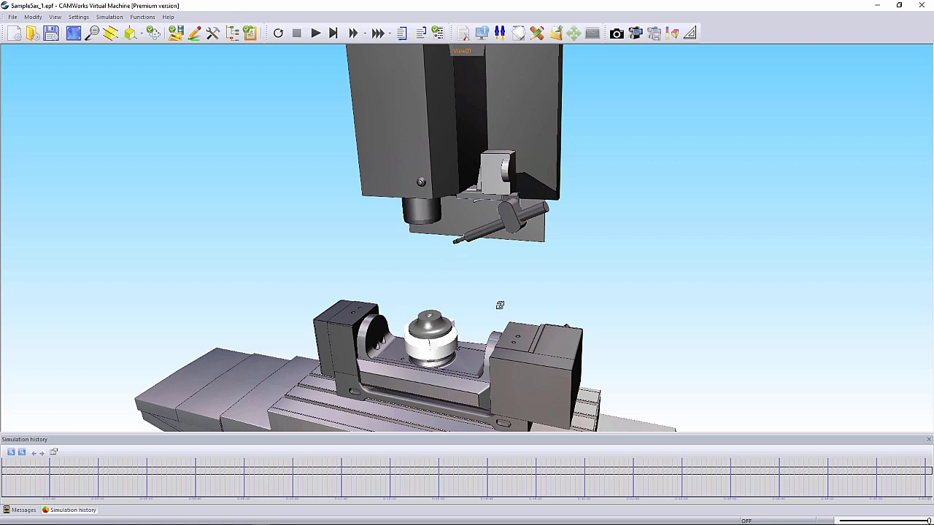
pyautogui.scroll(-2, 457, 352)
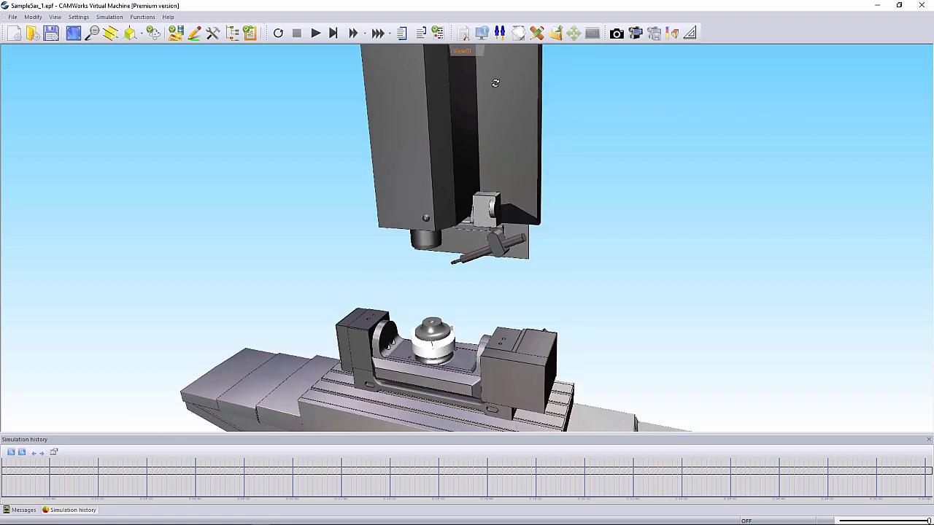
# - Show the NC program beside the machine view and start the 5-axis simulation with a close view of the impeller
pyautogui.click(463, 33)
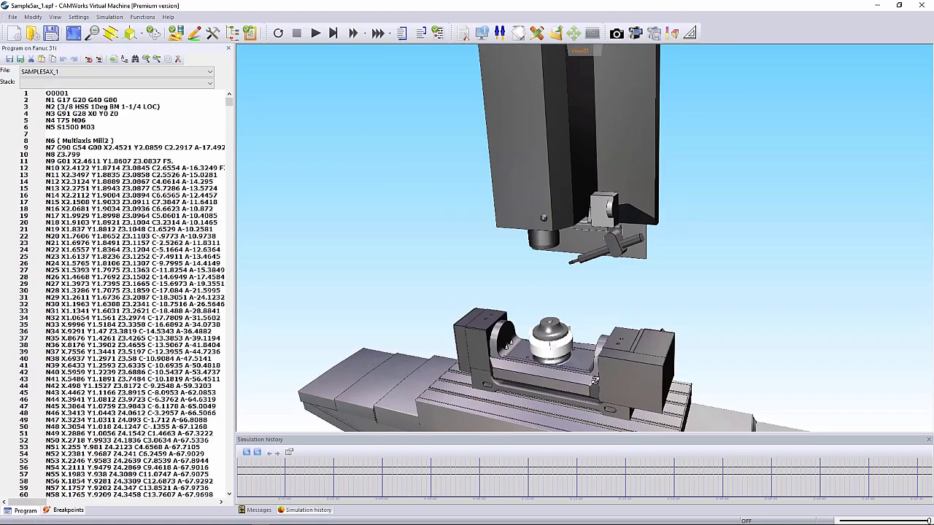
pyautogui.scroll(1, 594, 380)
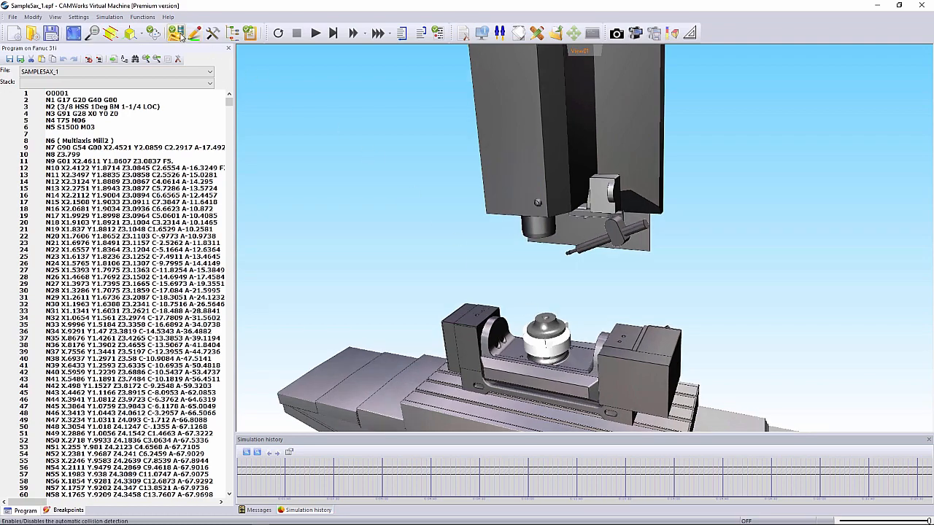
pyautogui.click(315, 34)
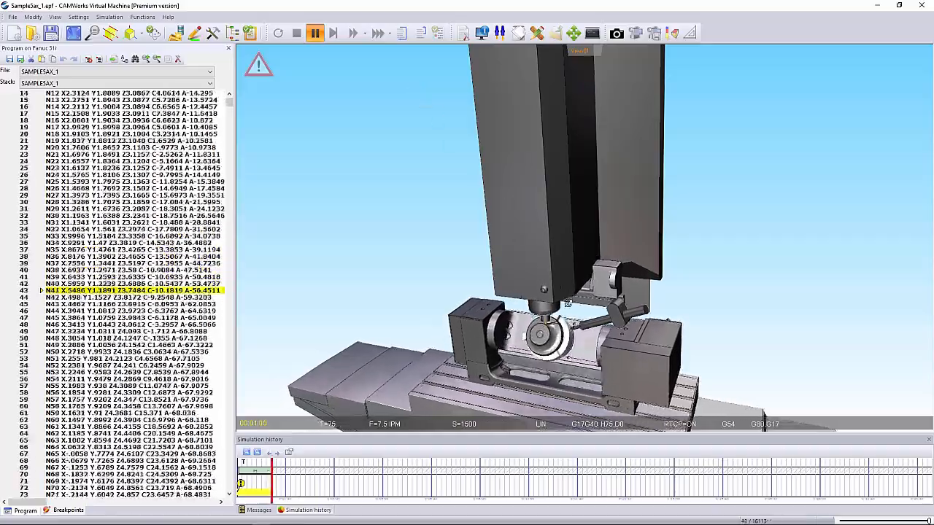
pyautogui.scroll(3, 618, 329)
pyautogui.scroll(1, 619, 329)
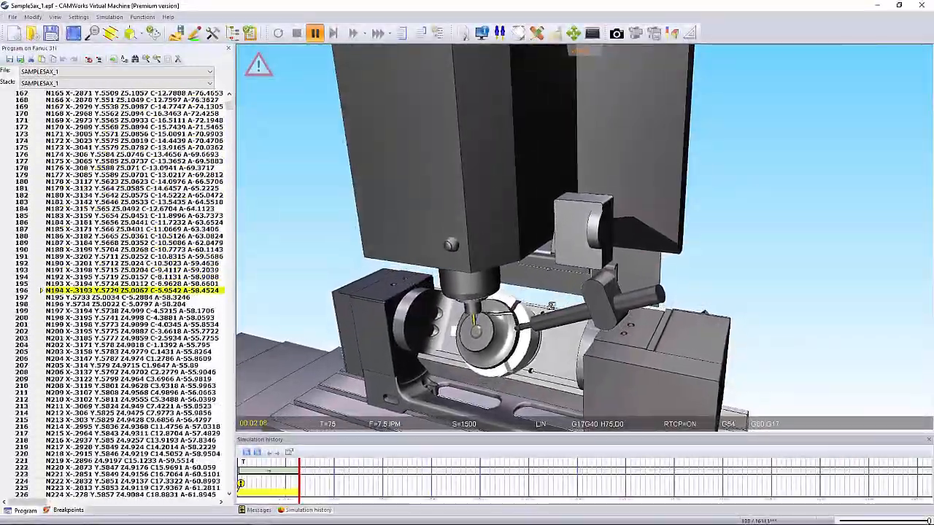
# - Show the controller status during the simulation, switch it to the time statistics, and pause the run
pyautogui.click(482, 33)
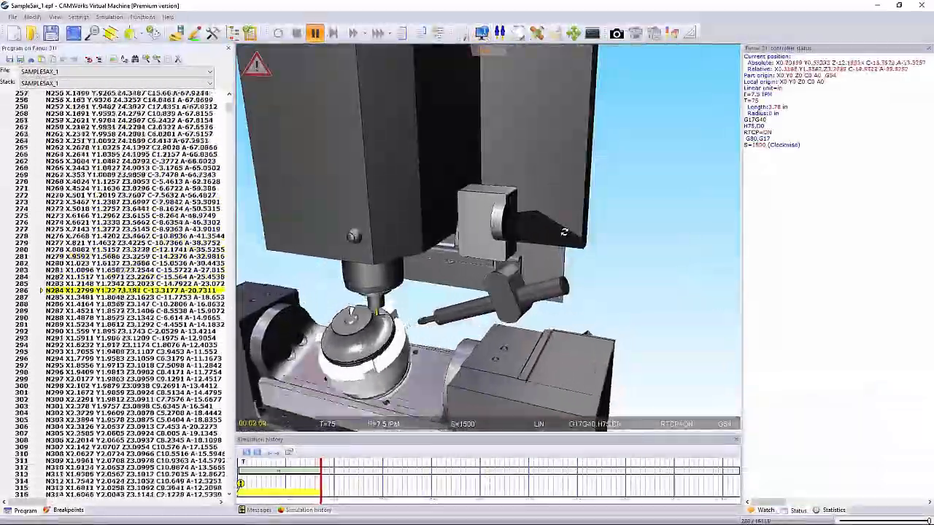
pyautogui.click(832, 510)
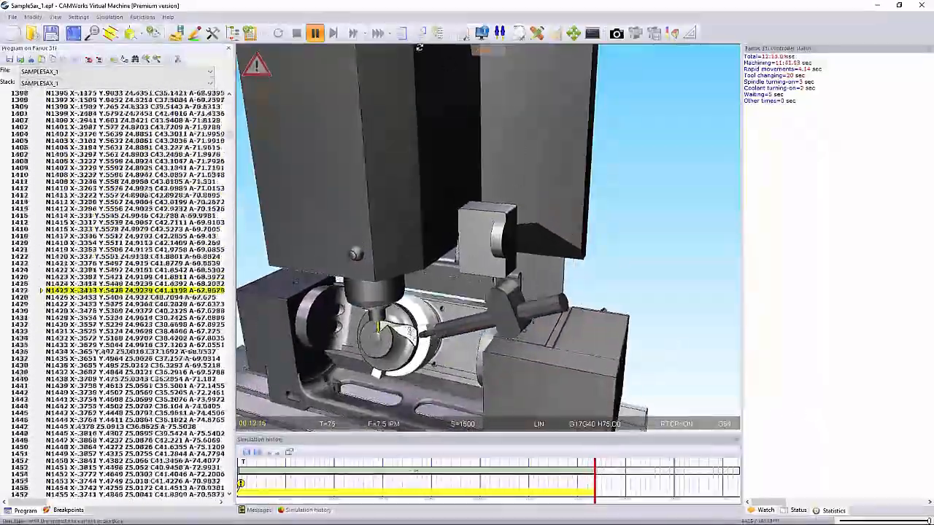
pyautogui.click(315, 33)
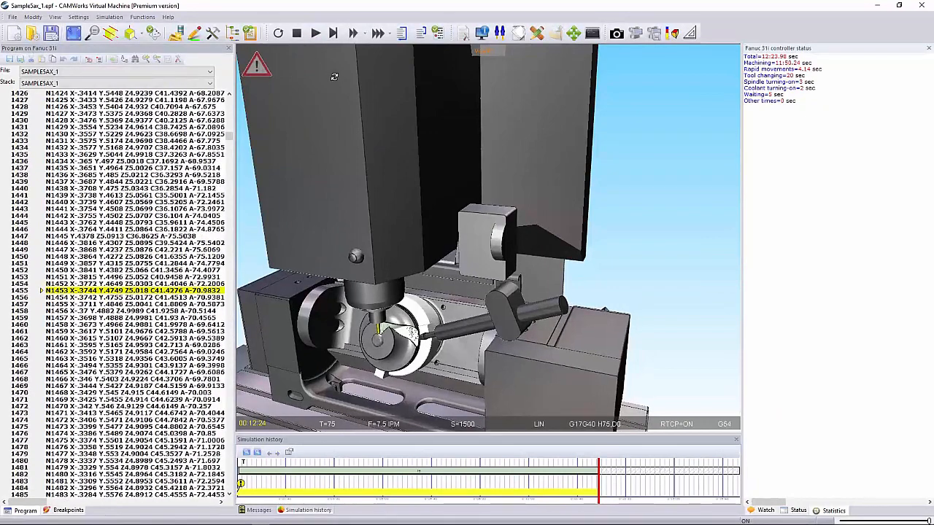
# - Simulate the rest of the program with the 3D view updating periodically, and return the NC program listing to its first line
pyautogui.click(392, 35)
pyautogui.click(366, 35)
pyautogui.click(365, 35)
pyautogui.click(389, 35)
pyautogui.click(390, 35)
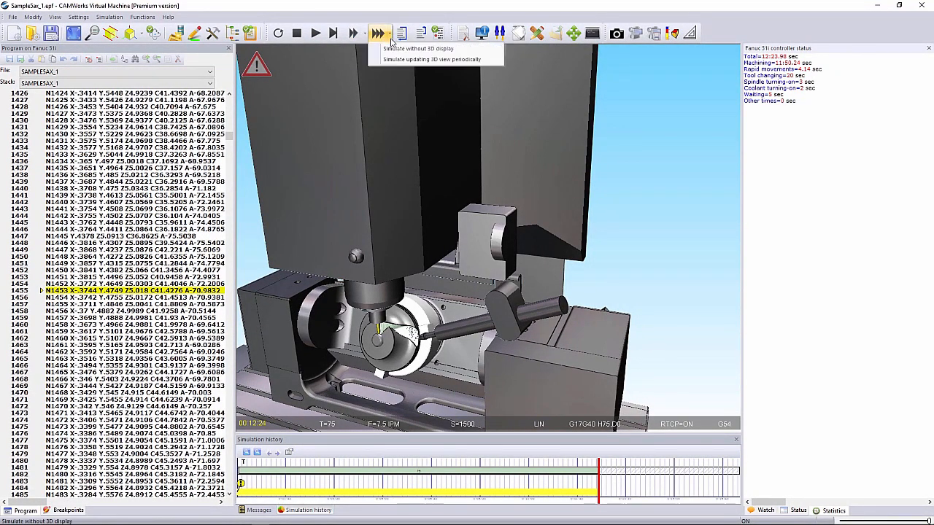
pyautogui.click(394, 59)
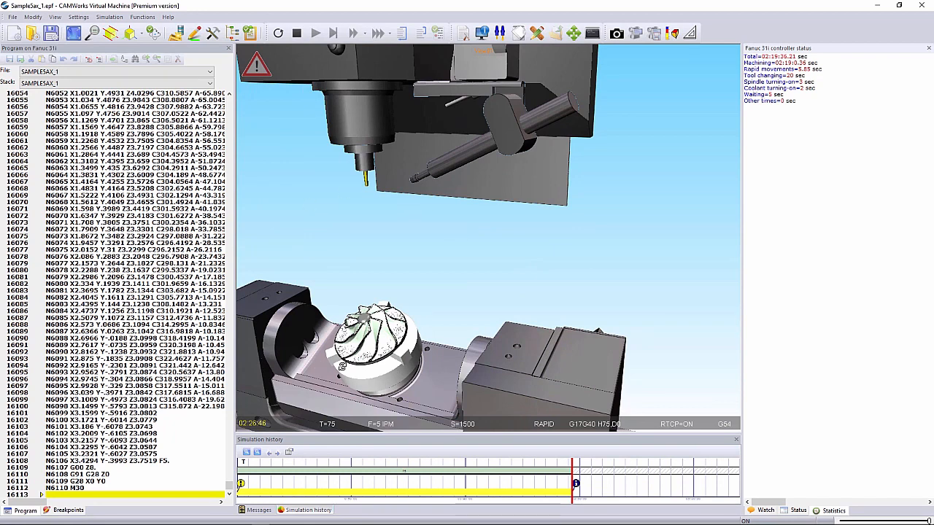
pyautogui.moveTo(365, 334); pyautogui.dragTo(424, 235, button='middle')
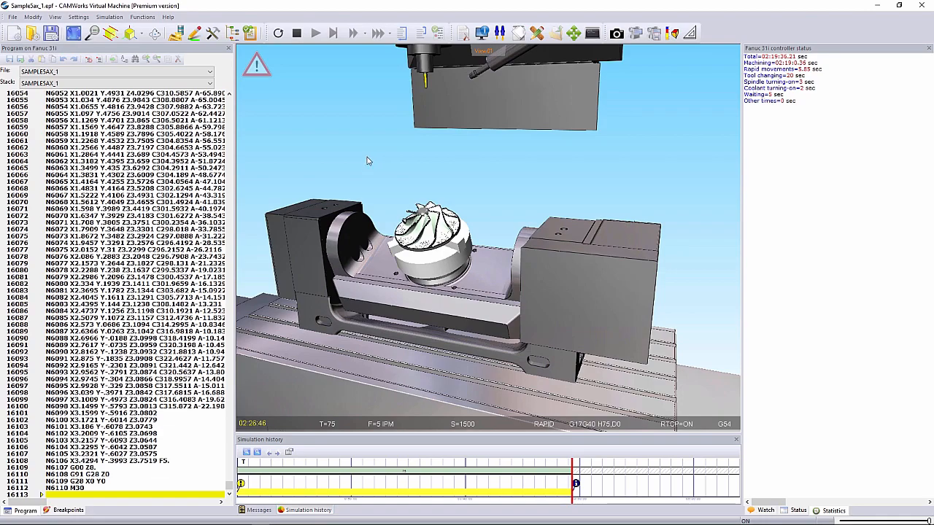
pyautogui.moveTo(229, 487); pyautogui.dragTo(229, 91)
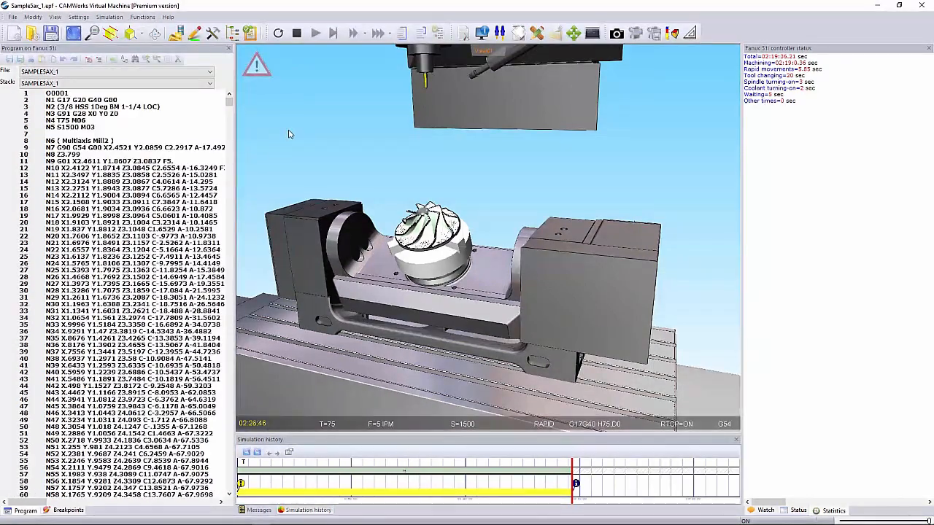